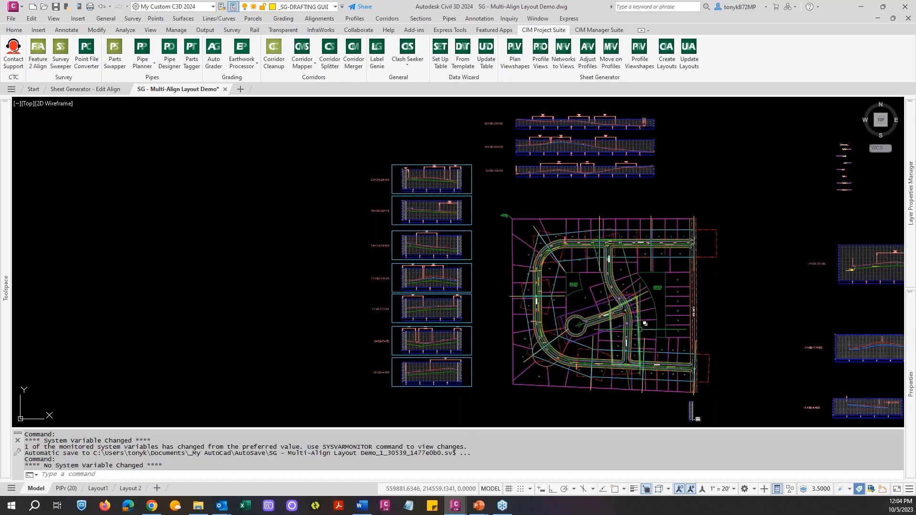
Step: Examine the plan and profile print blocks below the site plan and the sheet border on the PlPr (20) layout
mouse_move(641, 329)
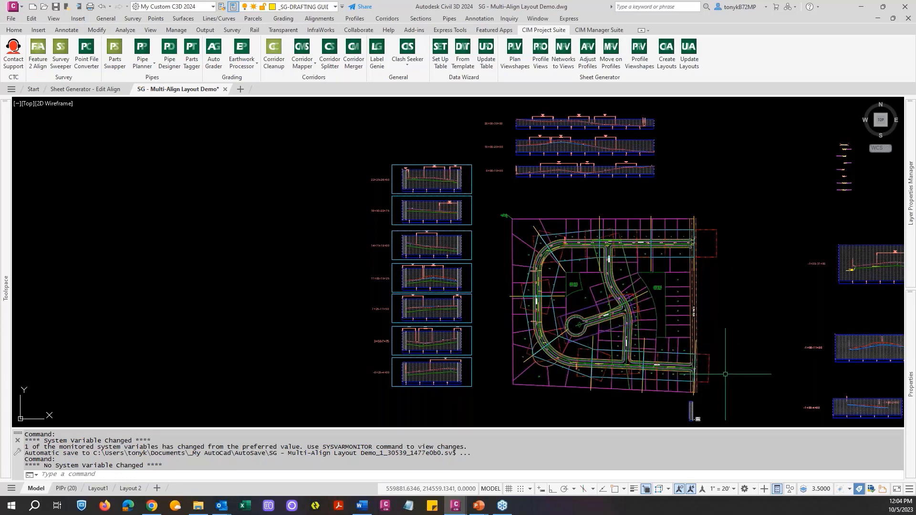
scroll(720, 374, "up", 3)
scroll(620, 348, "up", 3)
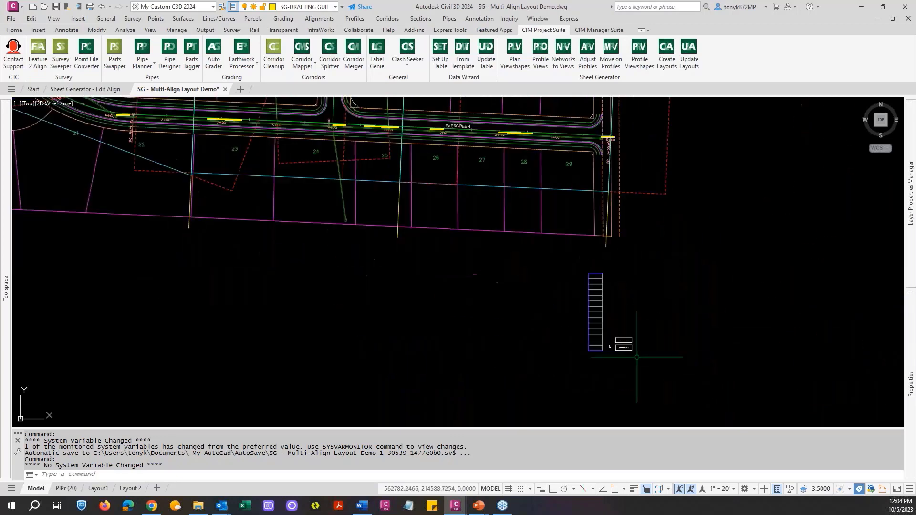
scroll(636, 346, "up", 4)
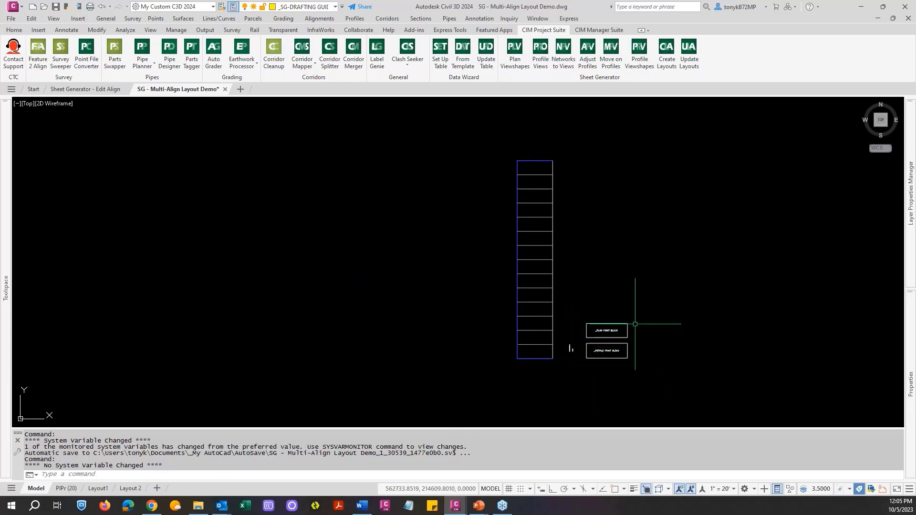
scroll(644, 321, "down", 4)
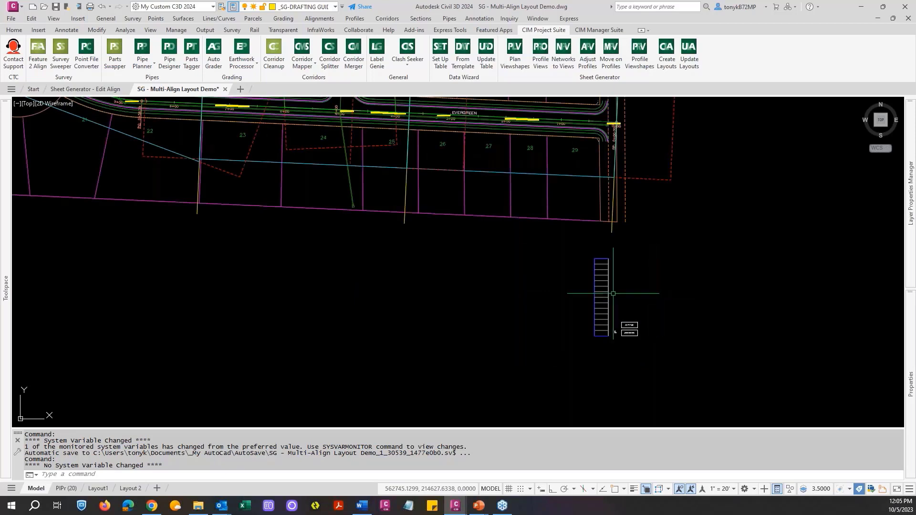
left_click(75, 490)
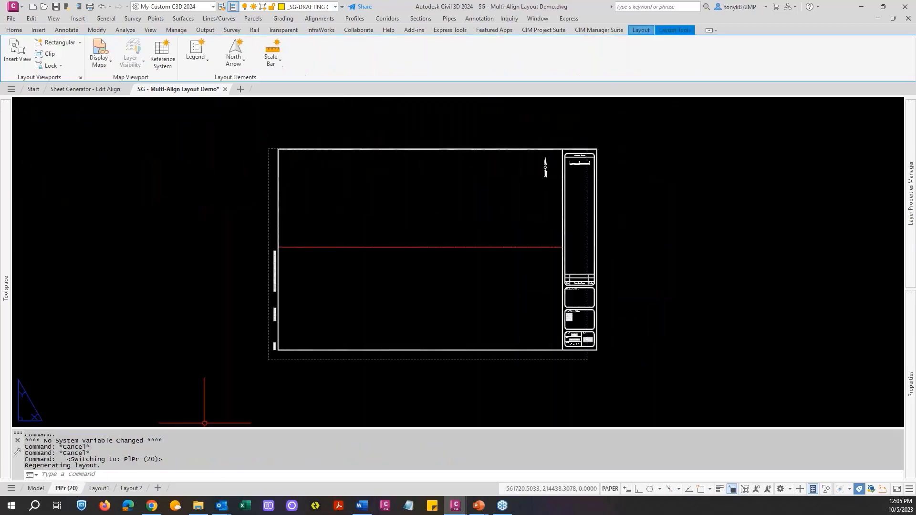
left_click(35, 489)
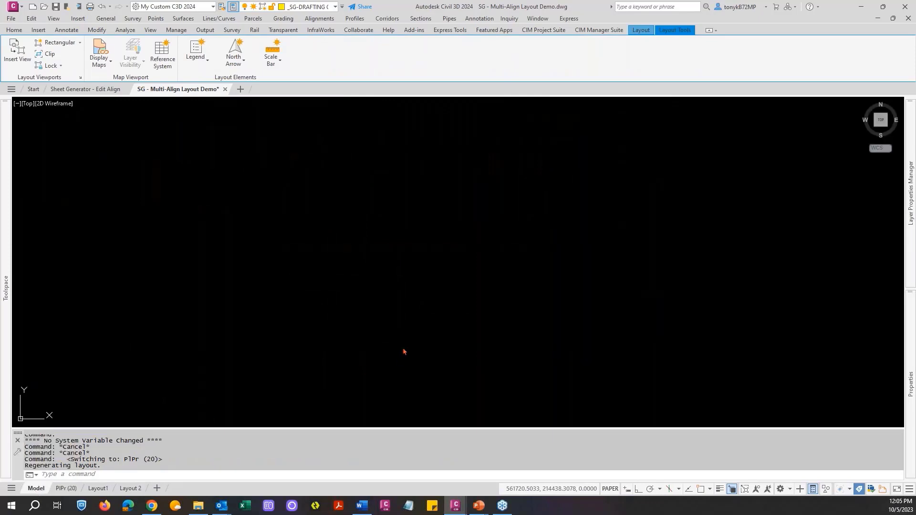
scroll(458, 323, "down", 5)
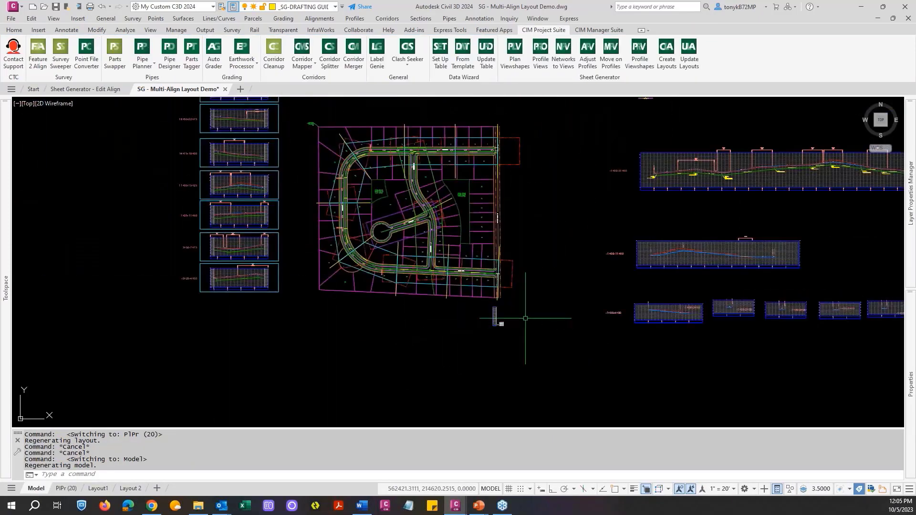
Step: Examine the Evergreen road in plan alongside its stacked sheet profile views in model space
mouse_move(554, 295)
middle_mouse_down()
mouse_move(537, 346)
mouse_move(639, 318)
middle_mouse_up()
scroll(536, 344, "down", 2)
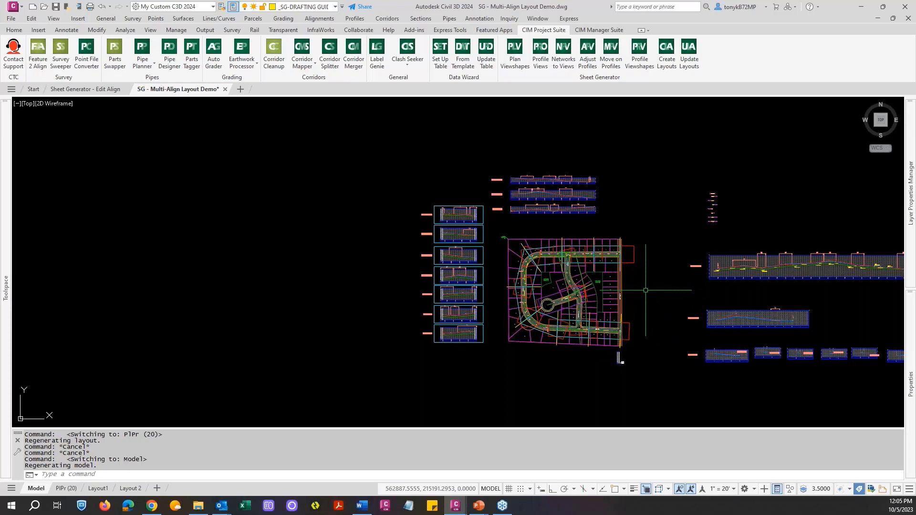
scroll(645, 290, "up", 2)
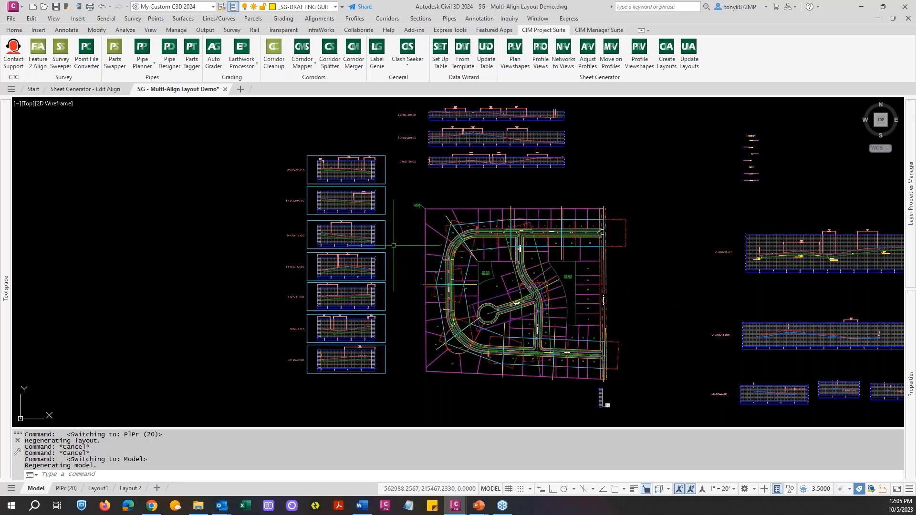
middle_click_drag(402, 244, 414, 247)
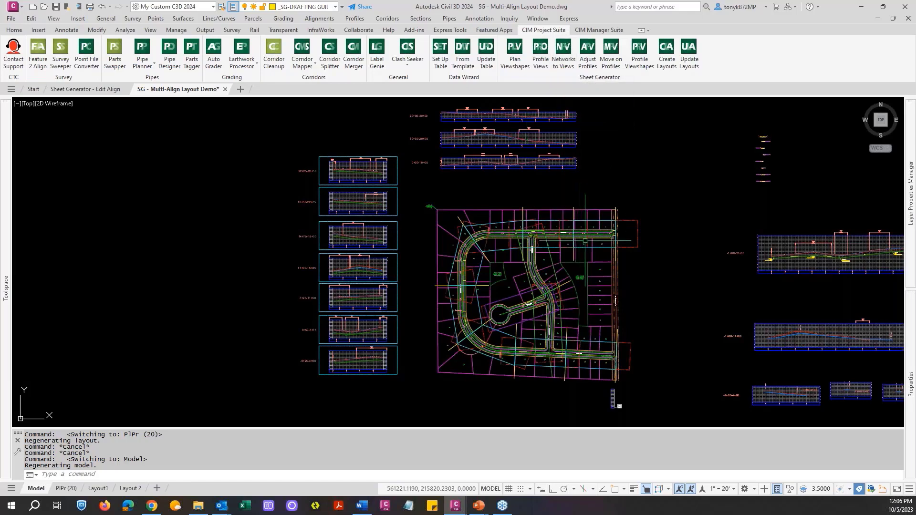
scroll(618, 226, "up", 4)
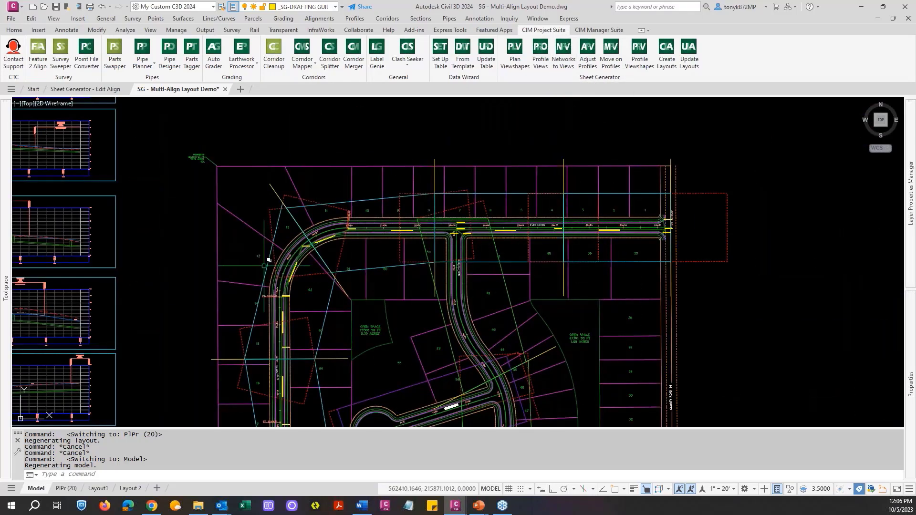
scroll(252, 297, "down", 3)
scroll(252, 296, "up", 6)
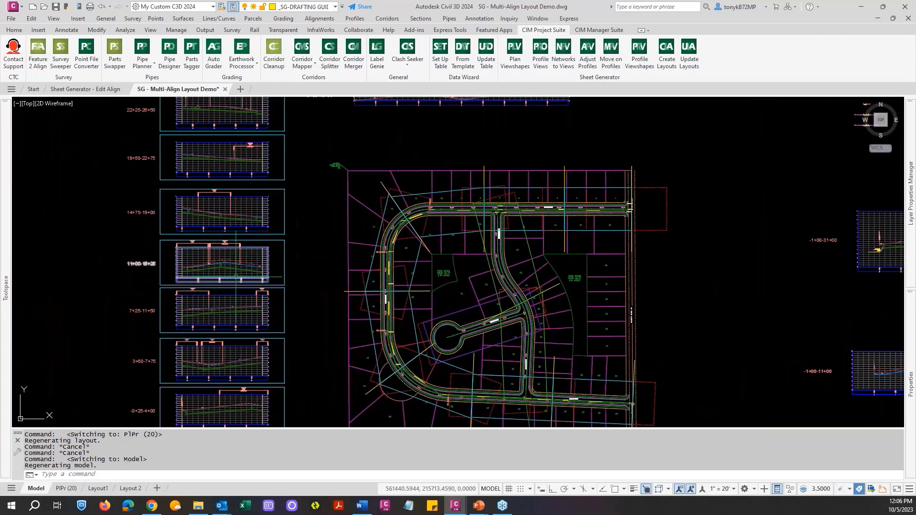
scroll(290, 235, "down", 8)
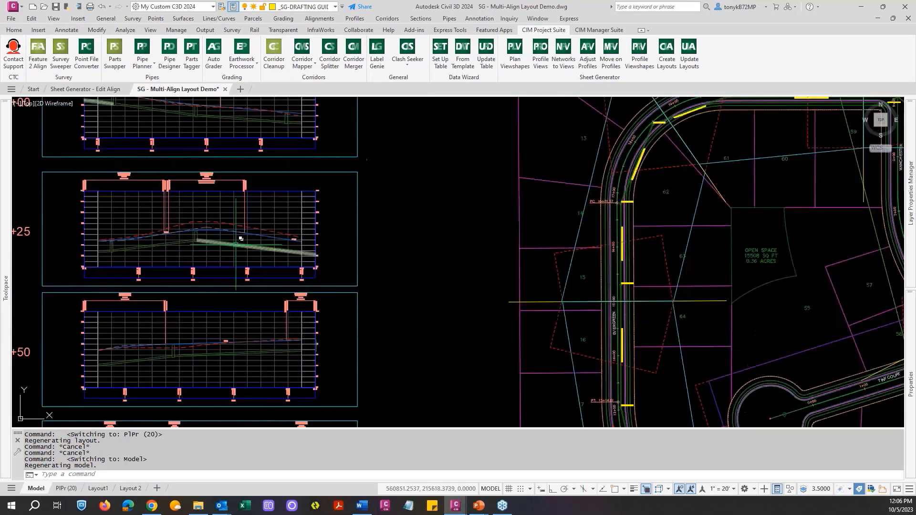
scroll(289, 235, "down", 3)
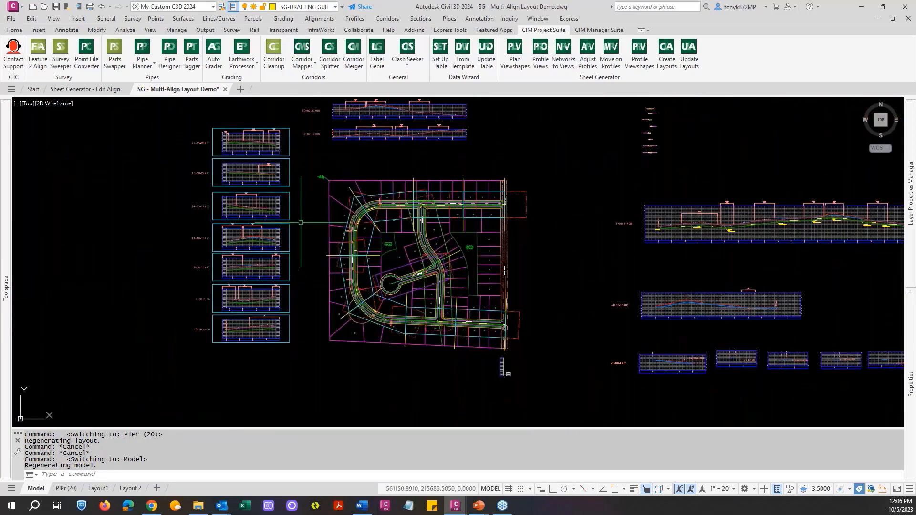
middle_click_drag(384, 216, 493, 201)
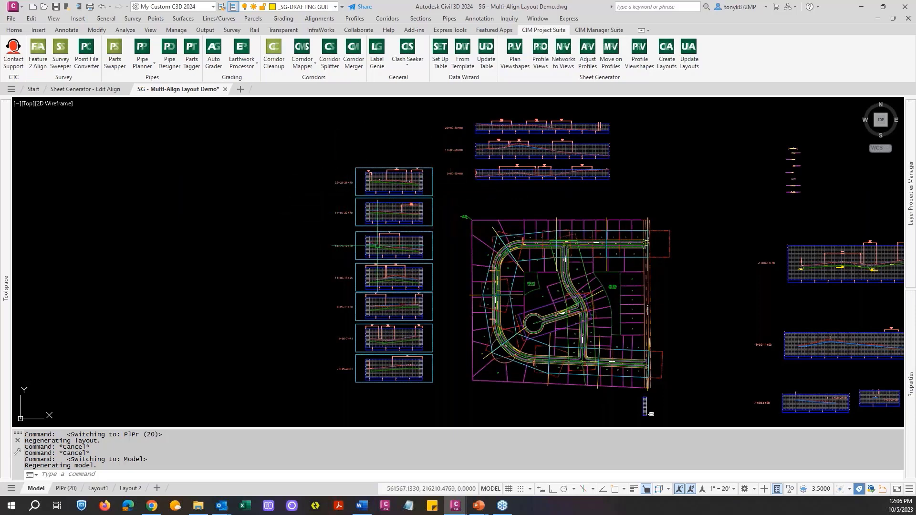
Step: Inspect the upper station-labelled profile views in the stack, including 22+25-26+50 and 18+50-22+75
scroll(341, 186, "up", 5)
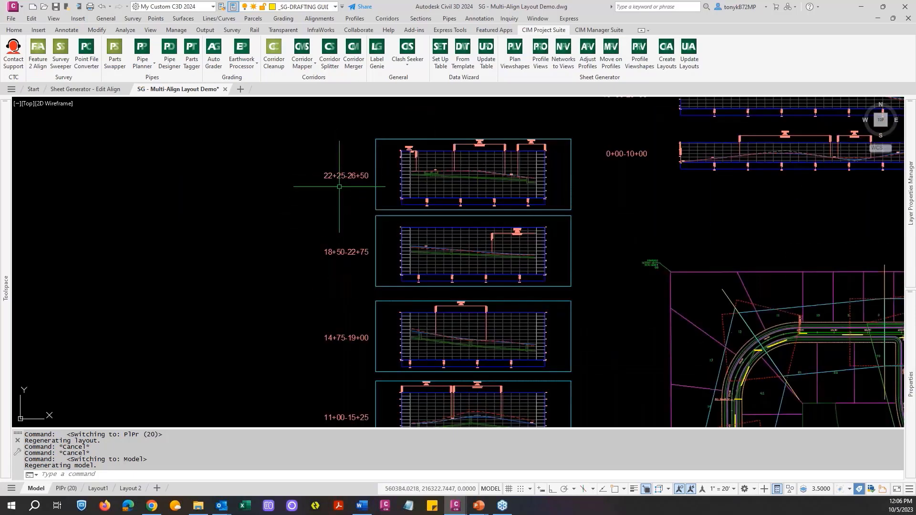
scroll(340, 185, "down", 5)
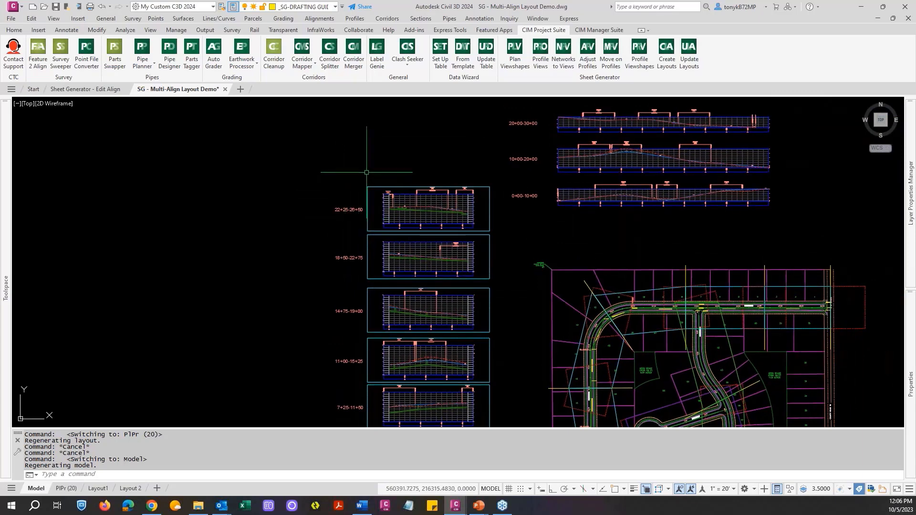
scroll(366, 172, "down", 2)
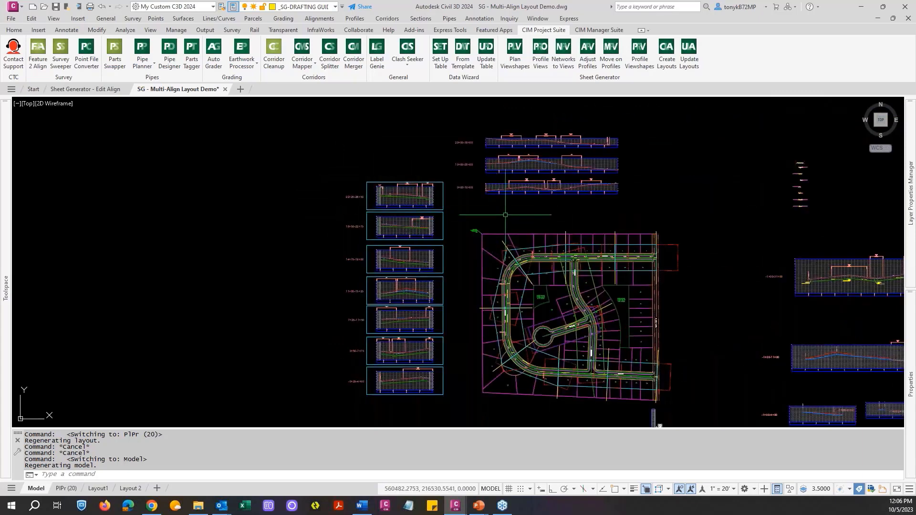
mouse_move(513, 208)
middle_mouse_down()
mouse_move(522, 203)
mouse_move(519, 213)
middle_mouse_up()
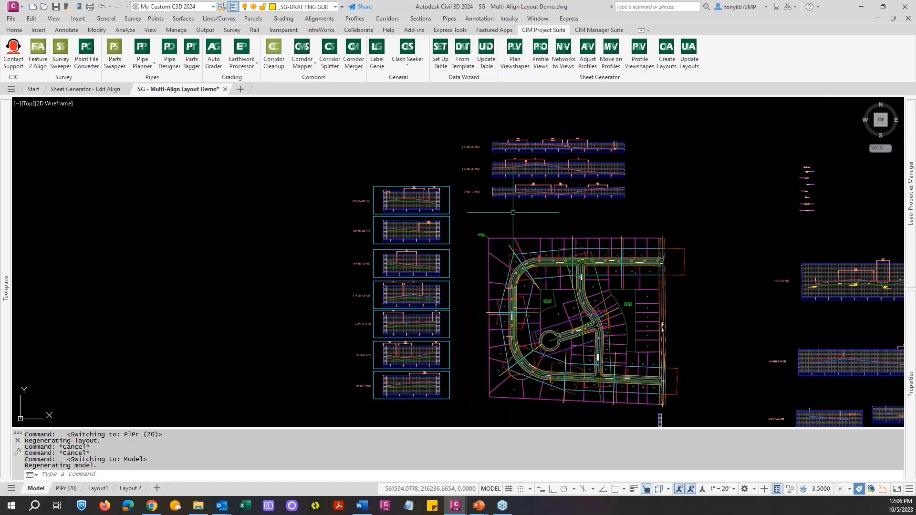
scroll(442, 208, "up", 5)
scroll(442, 208, "up", 6)
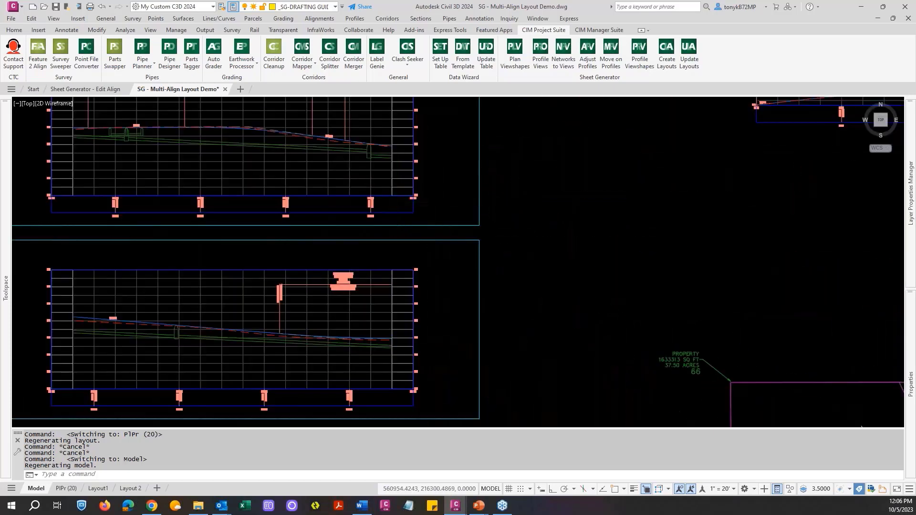
scroll(370, 251, "down", 6)
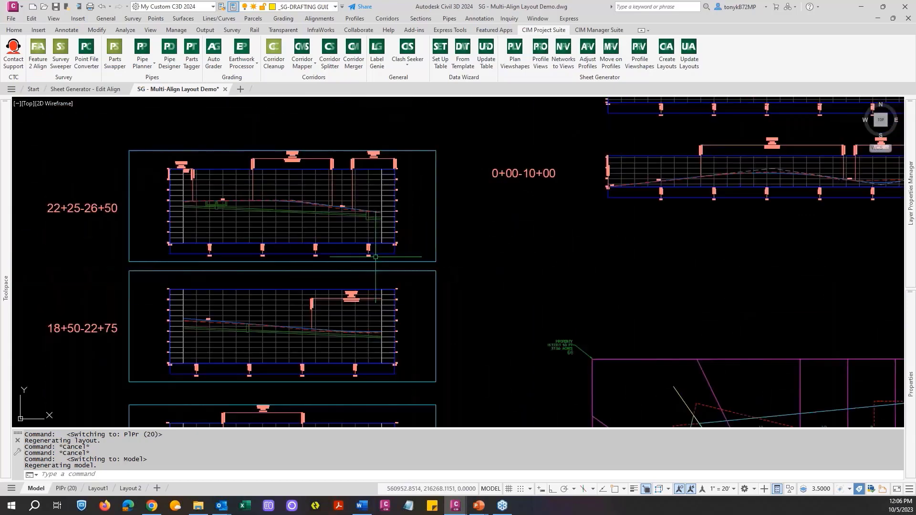
scroll(450, 261, "down", 5)
middle_click_drag(449, 261, 419, 219)
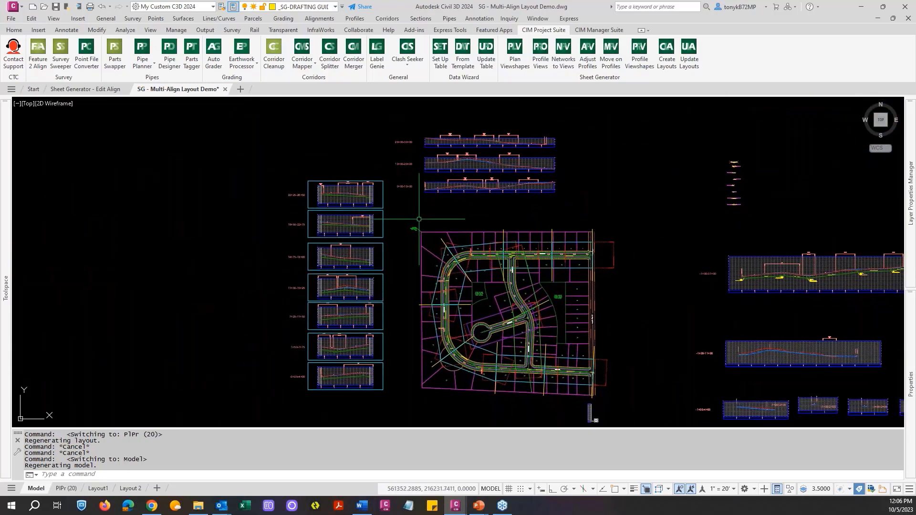
Step: Examine the sheet boundaries and match lines along Evergreen's upper stretch around station 26+00, compared with the profile views
scroll(586, 251, "up", 5)
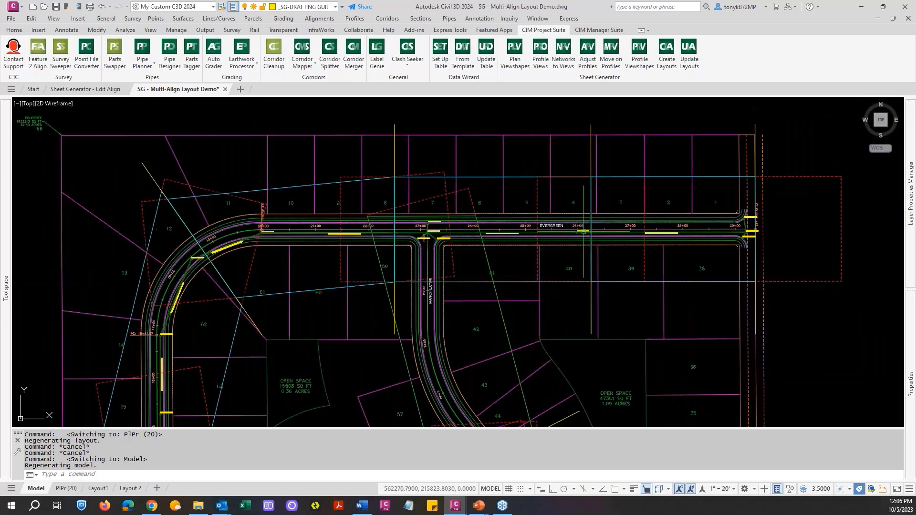
scroll(585, 233, "up", 6)
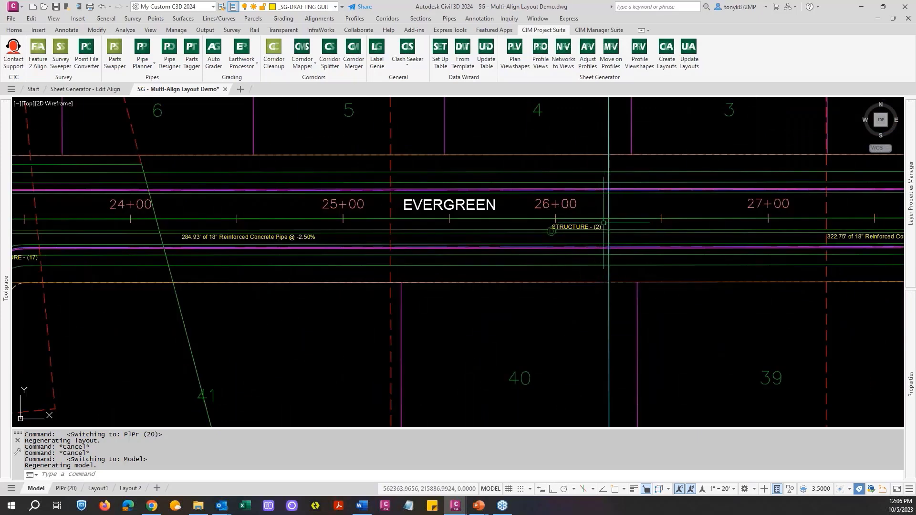
scroll(620, 222, "down", 5)
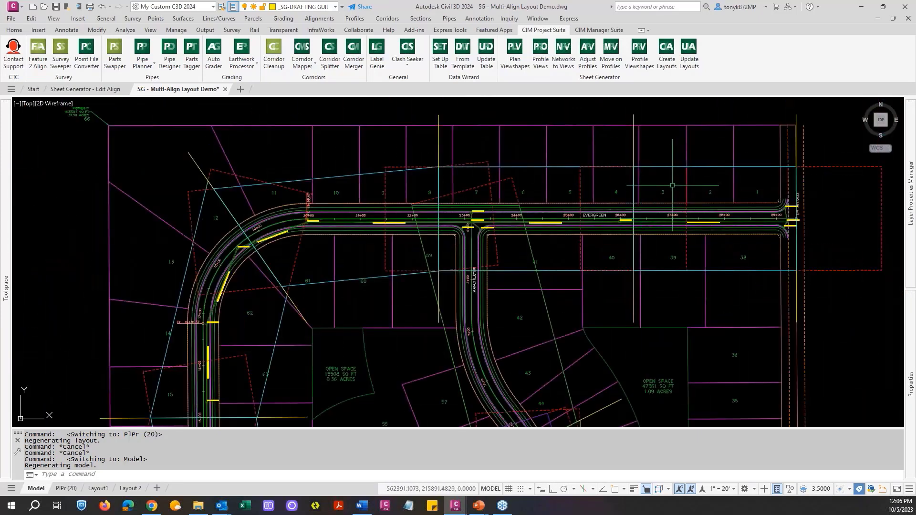
scroll(672, 185, "down", 5)
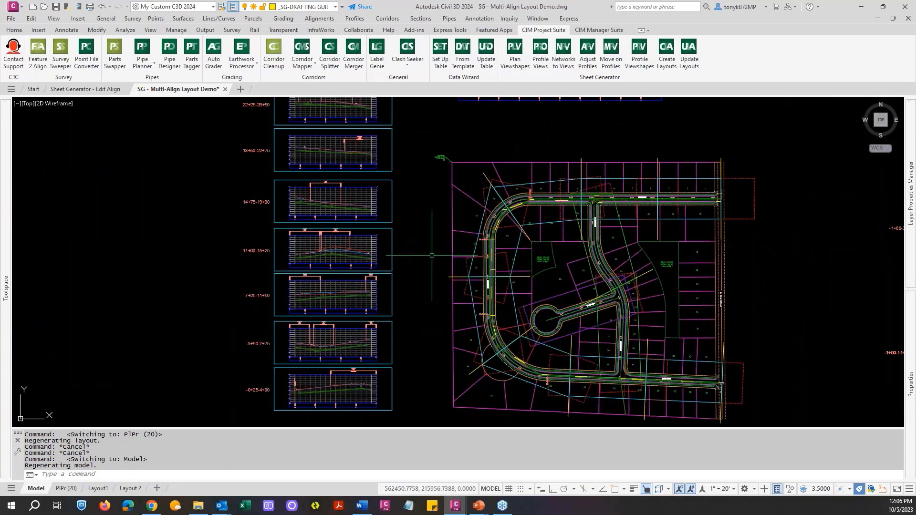
scroll(432, 255, "down", 2)
middle_click_drag(426, 258, 450, 270)
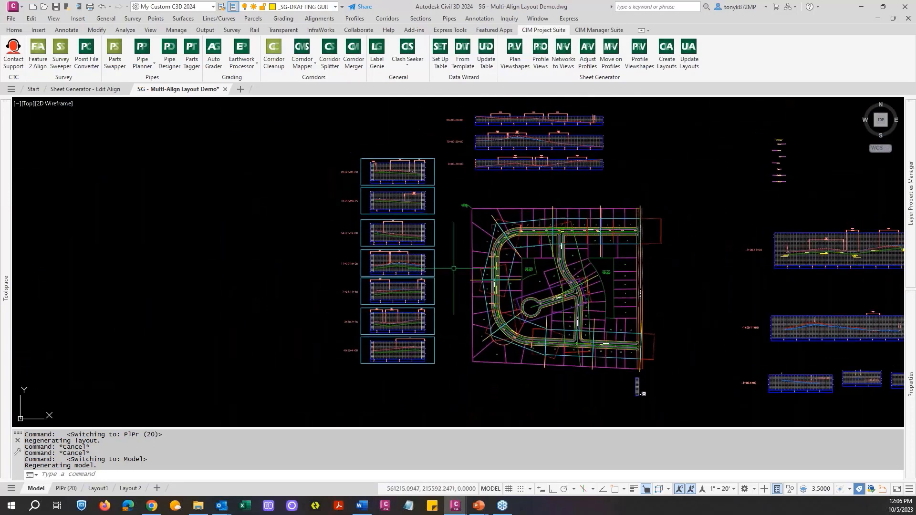
scroll(450, 271, "up", 2)
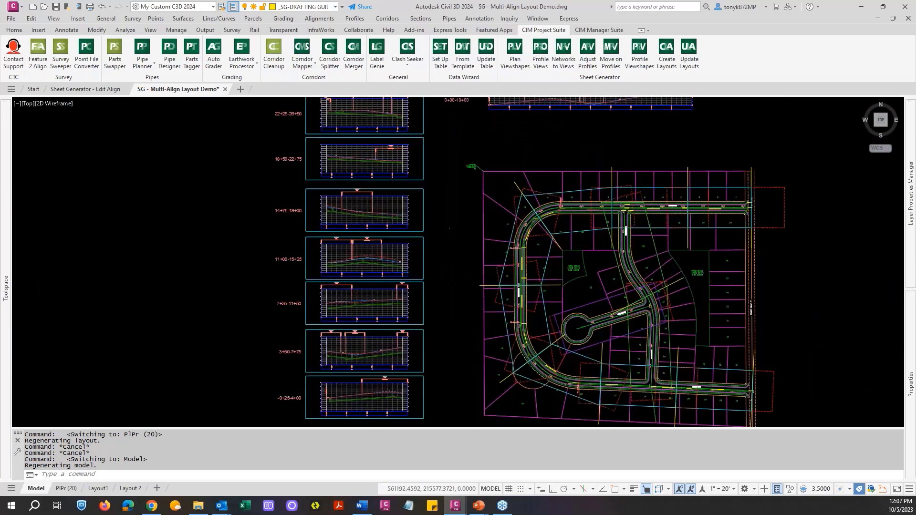
scroll(450, 272, "down", 2)
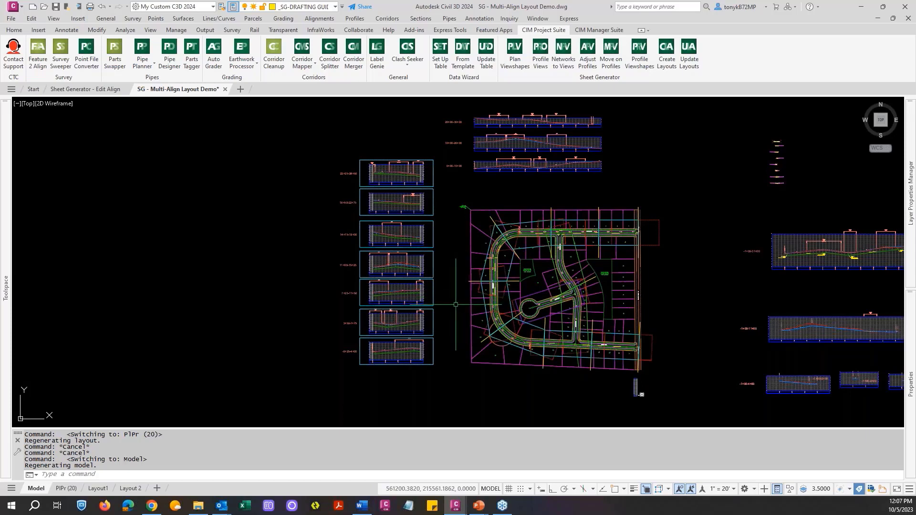
middle_click_drag(458, 286, 477, 304)
scroll(609, 246, "up", 5)
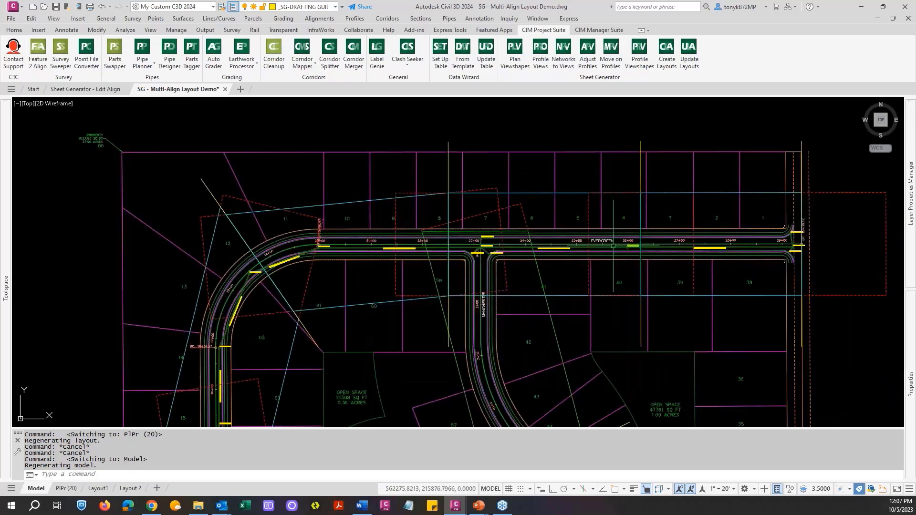
scroll(661, 246, "down", 3)
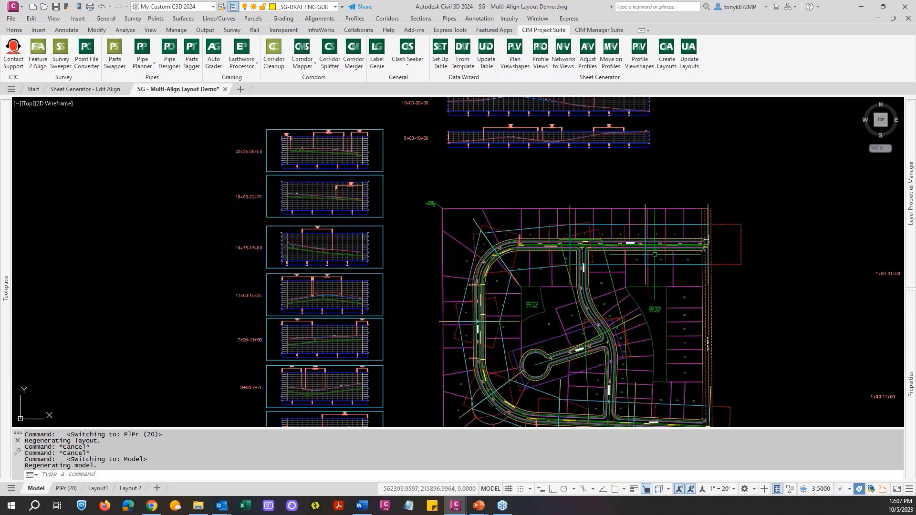
scroll(654, 254, "up", 5)
scroll(602, 176, "down", 3)
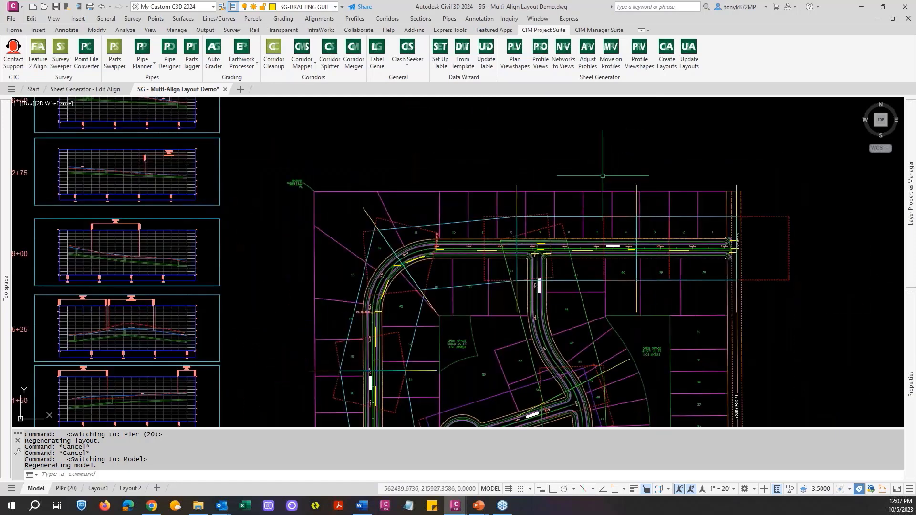
key("Escape")
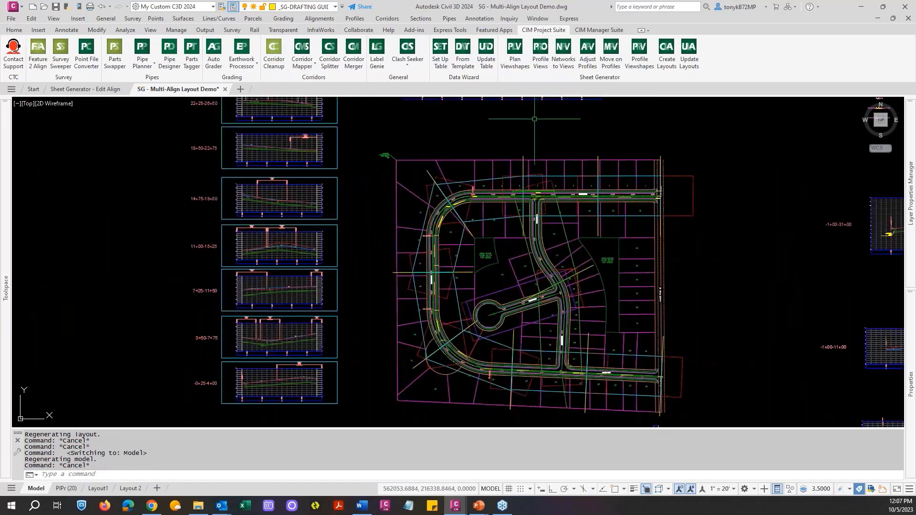
scroll(542, 144, "down", 2)
middle_click_drag(541, 143, 560, 166)
key("Escape")
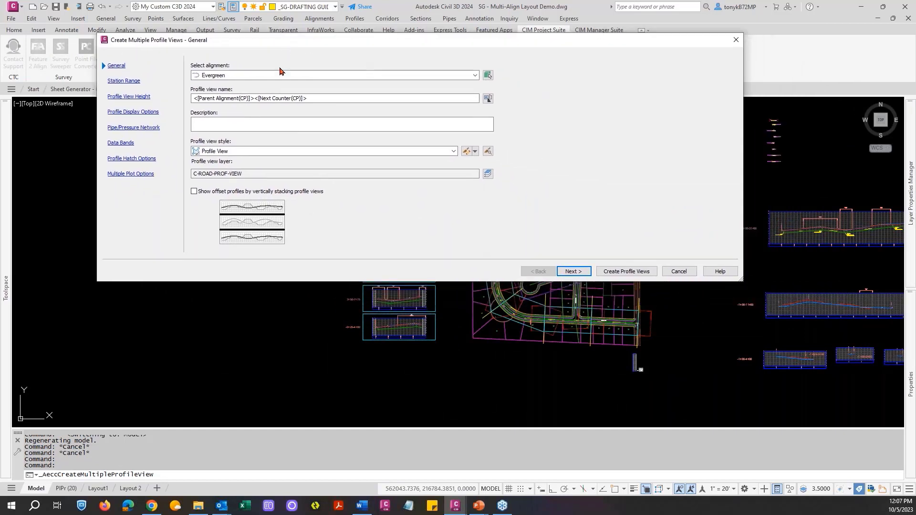
left_click(567, 272)
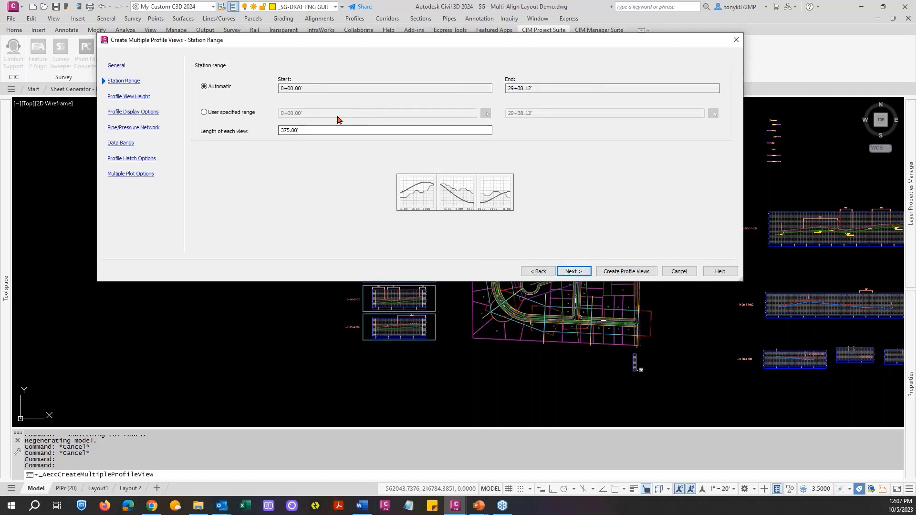
left_click(204, 113)
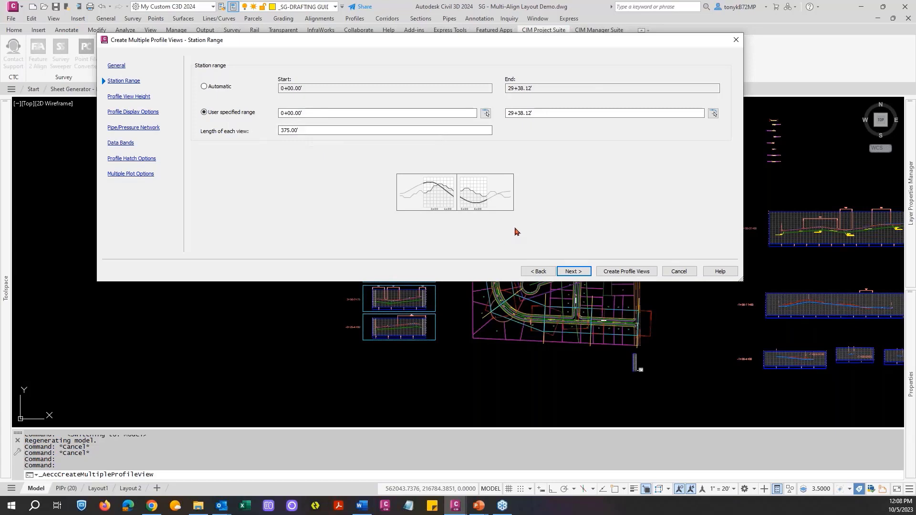
left_click(679, 271)
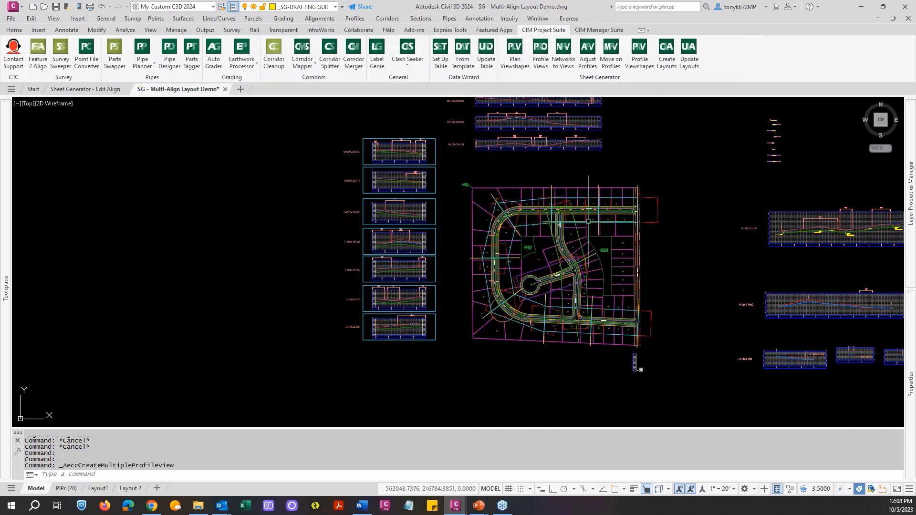
Step: Start creating multiple profile views for the Evergreen alignment, using a user-specified station range that starts at 26+25
scroll(573, 262, "up", 2)
scroll(525, 203, "up", 5)
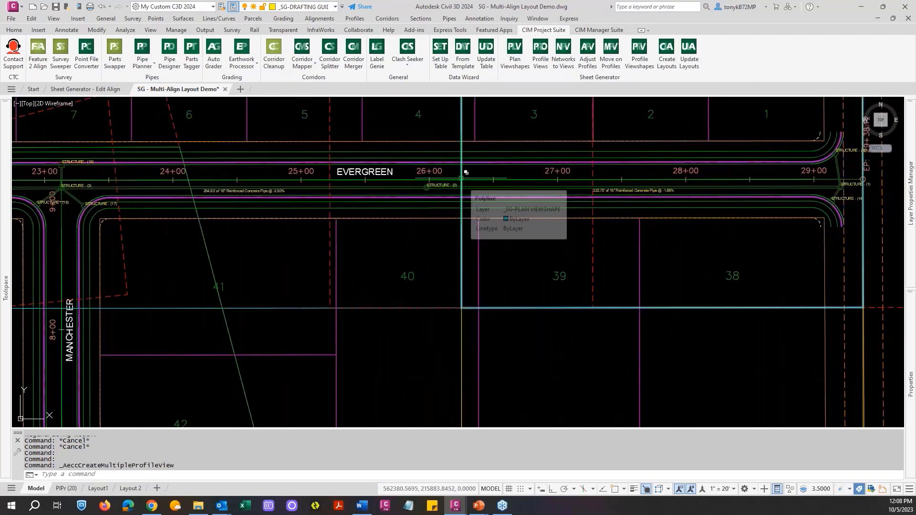
scroll(443, 196, "down", 3)
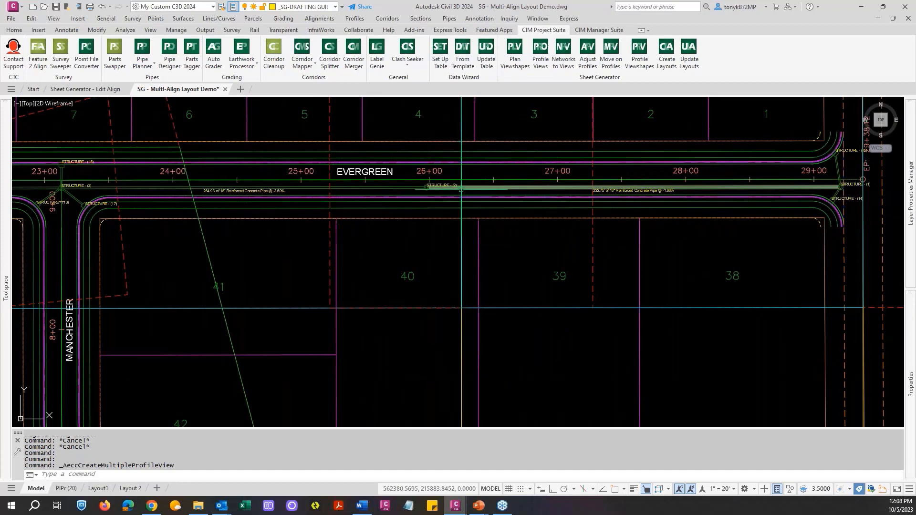
scroll(466, 188, "down", 8)
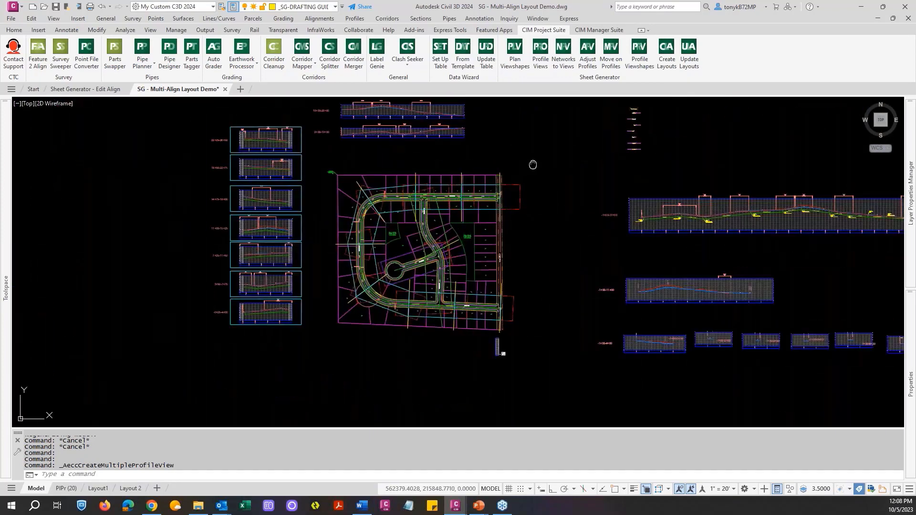
middle_click_drag(532, 163, 542, 191)
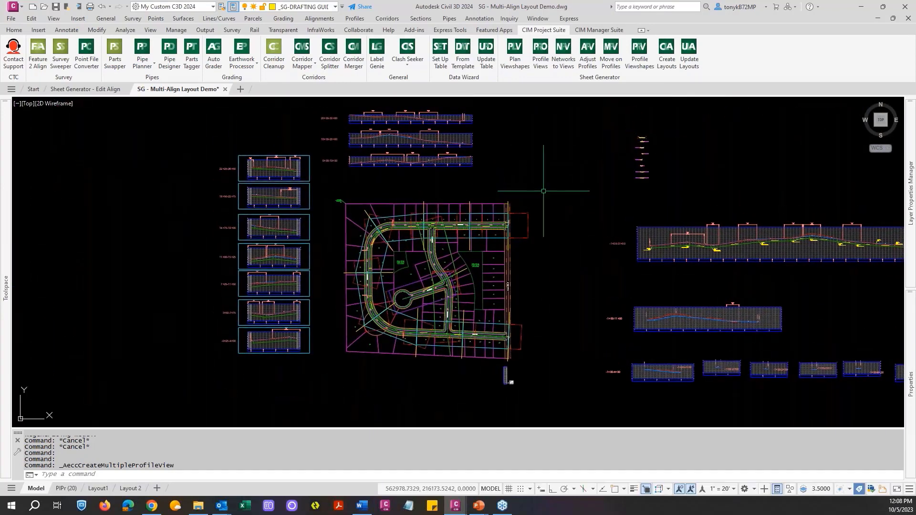
left_click(541, 67)
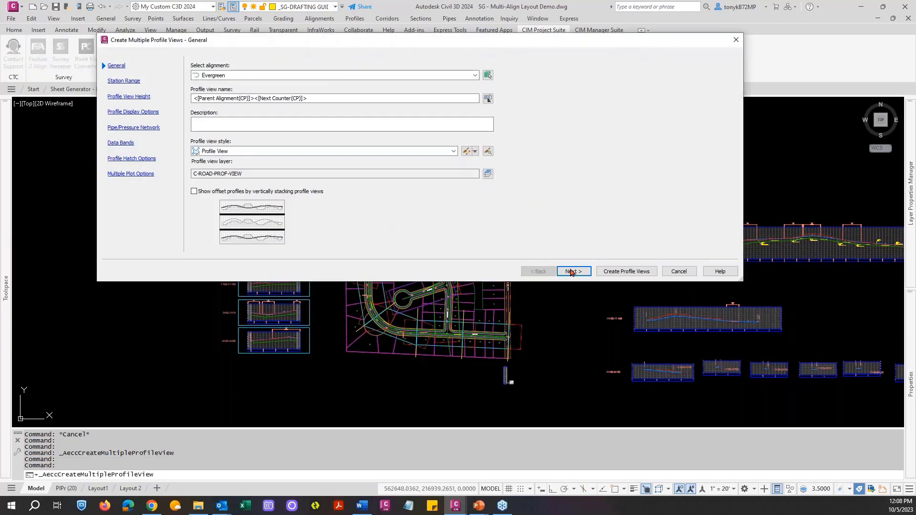
left_click(571, 271)
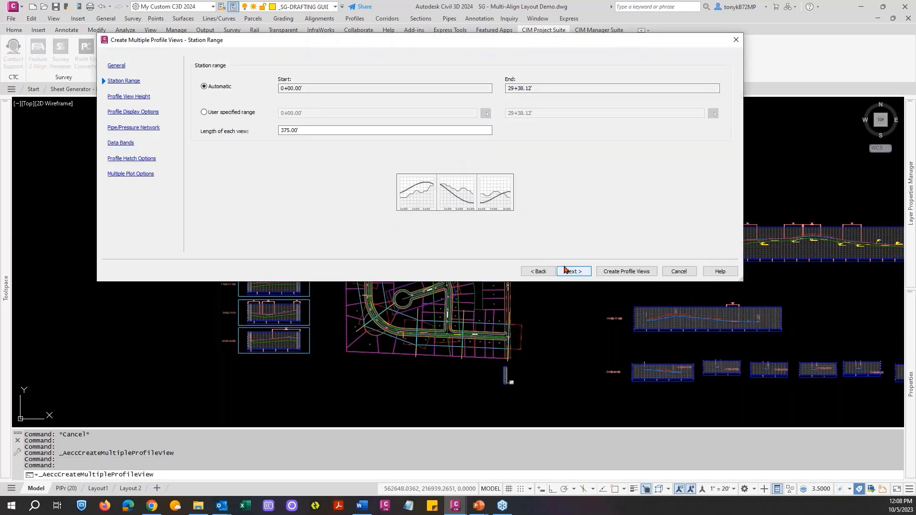
left_click(205, 113)
left_click_drag(321, 113, 219, 113)
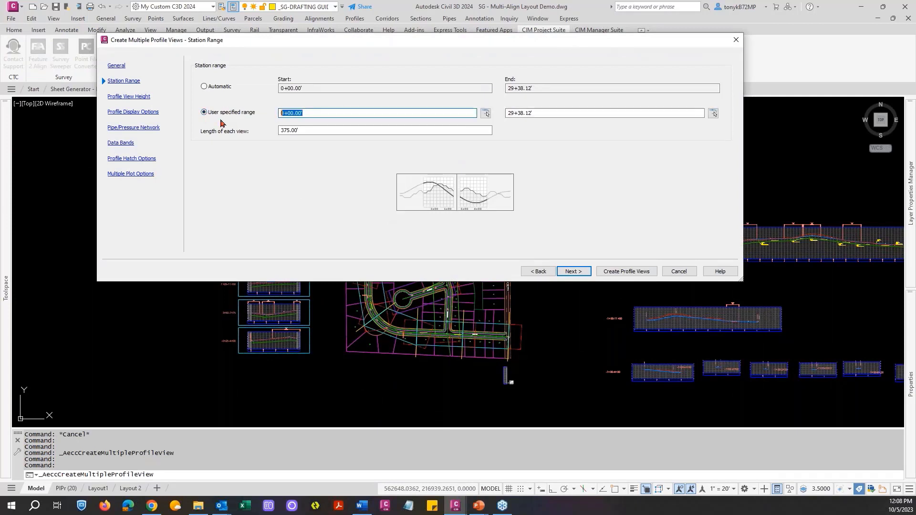
type("2625")
mouse_move(460, 41)
left_mouse_down()
mouse_move(522, 146)
mouse_move(570, 84)
left_mouse_up()
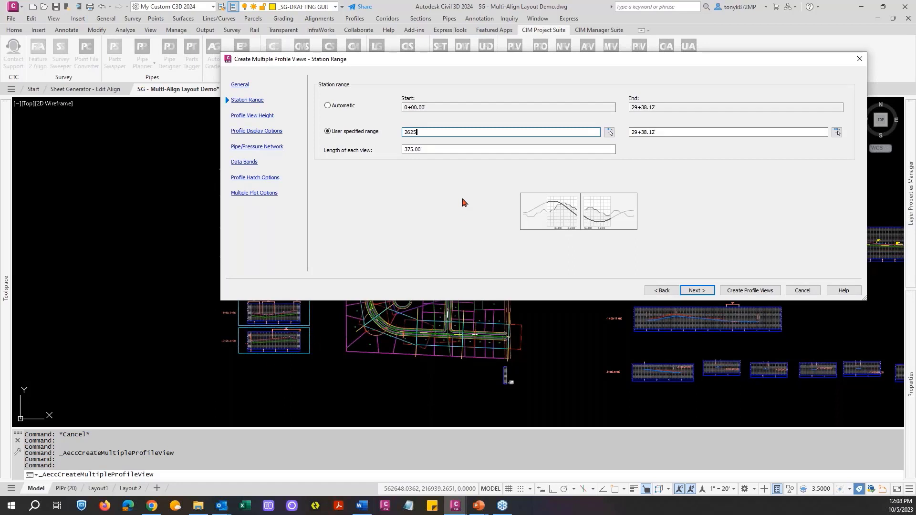
left_click(481, 147)
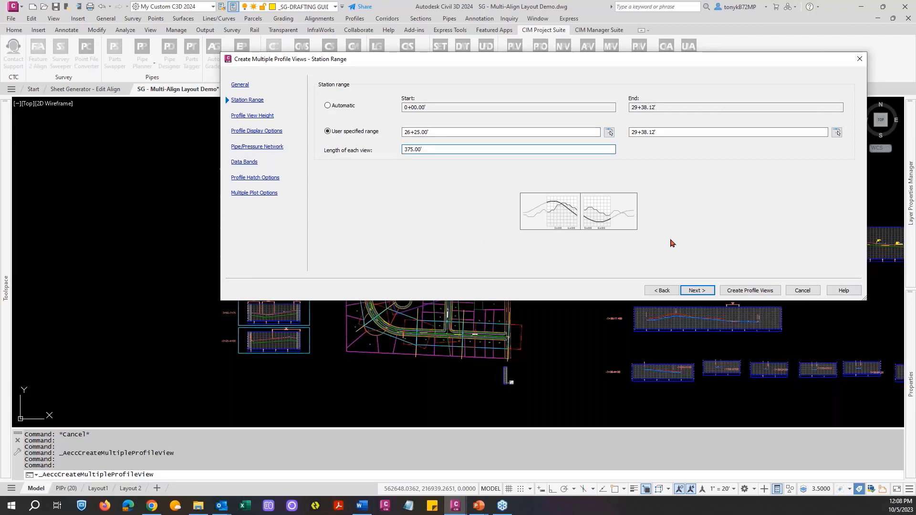
Step: Use a user-specified profile view height of 100.00' with the mean elevation datum
left_click(694, 290)
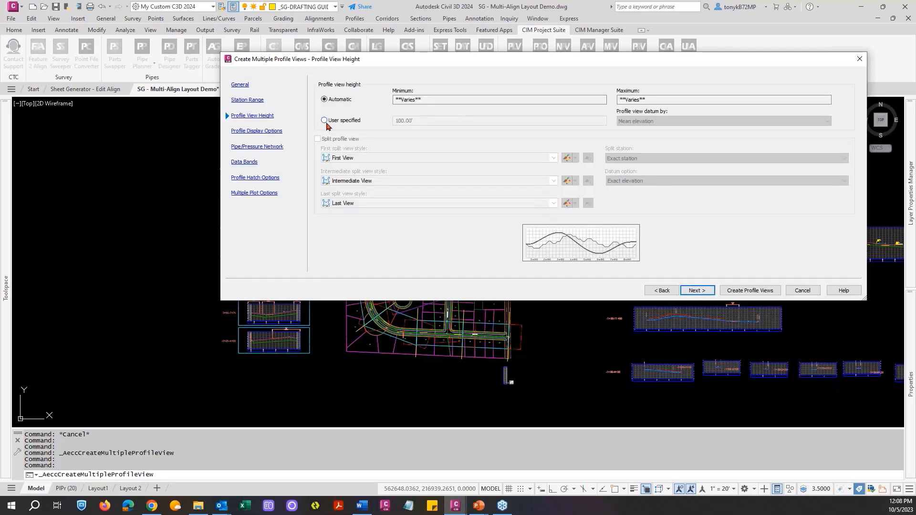
left_click(325, 121)
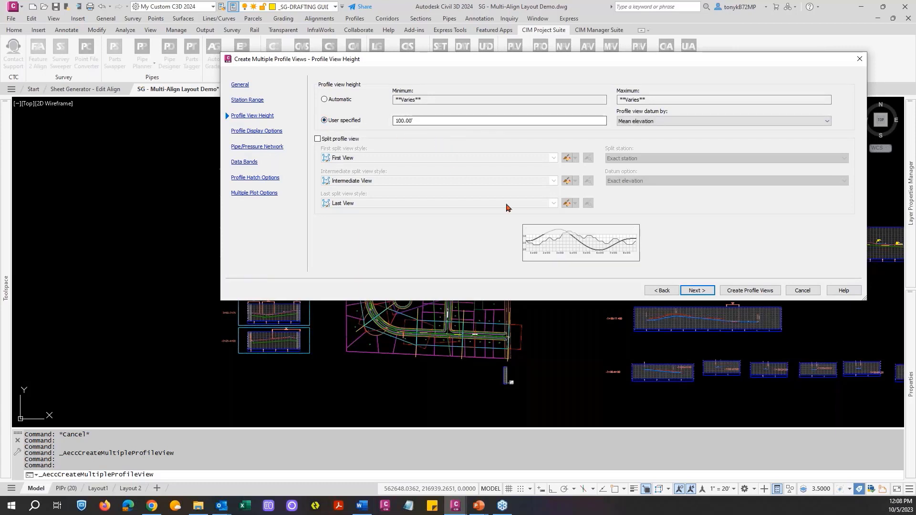
left_click(695, 292)
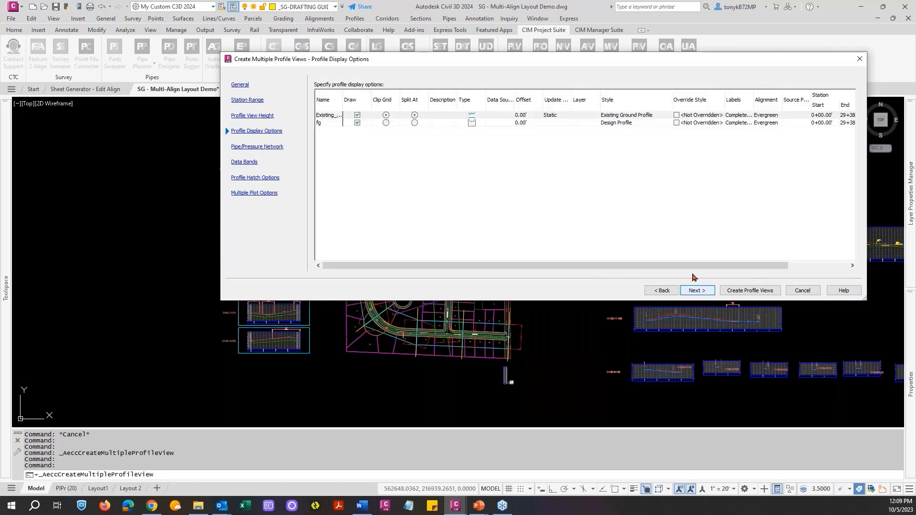
Step: Assign the _No Labels label set to the existing ground profile in the profile display options
left_click(743, 118)
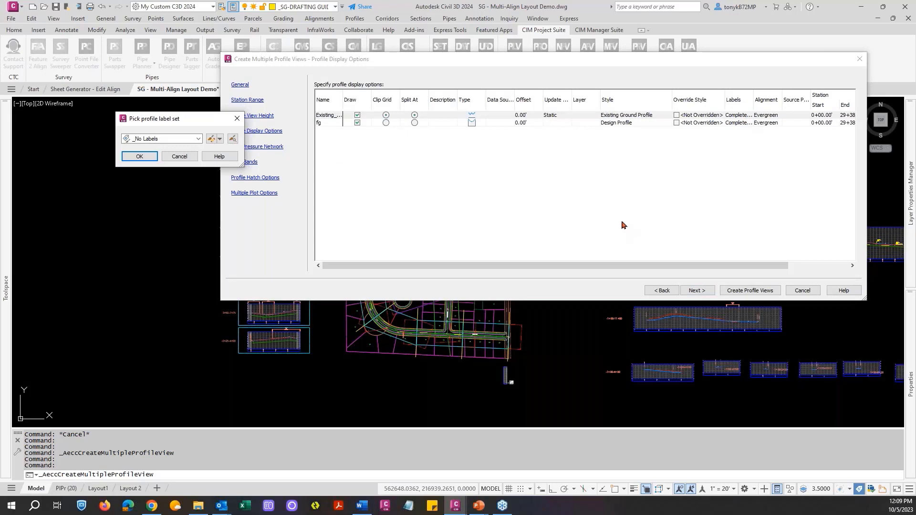
key("Return")
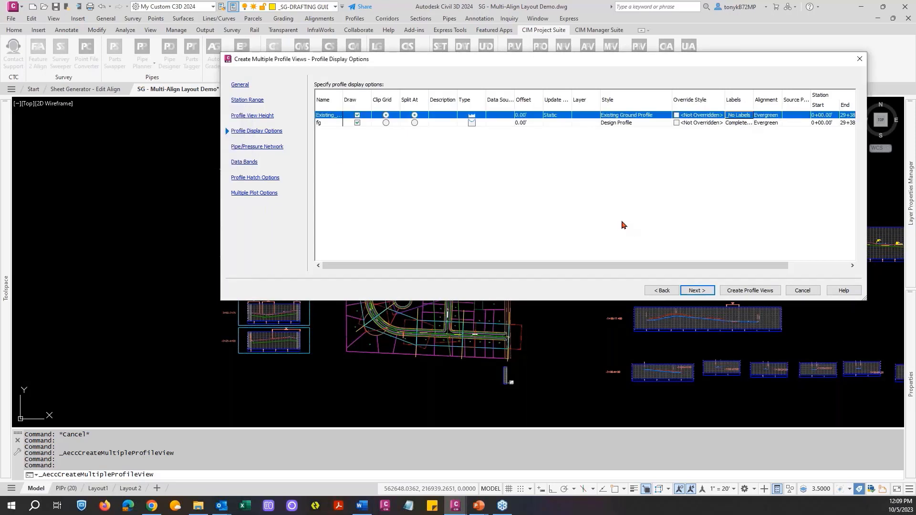
left_click(703, 292)
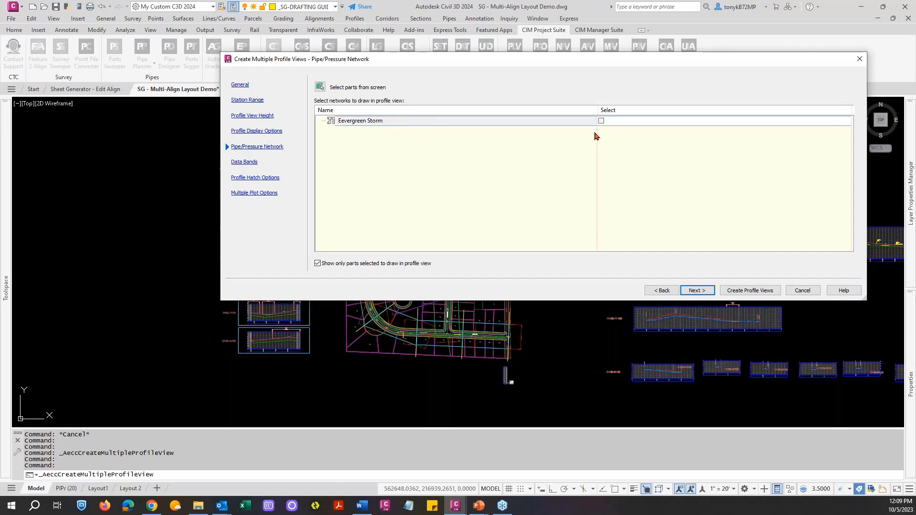
Step: Accept the remaining network, band, hatch and plot defaults, and place the new profile view above the 22+25-26+50 view in the stack
left_click_drag(534, 62, 505, 78)
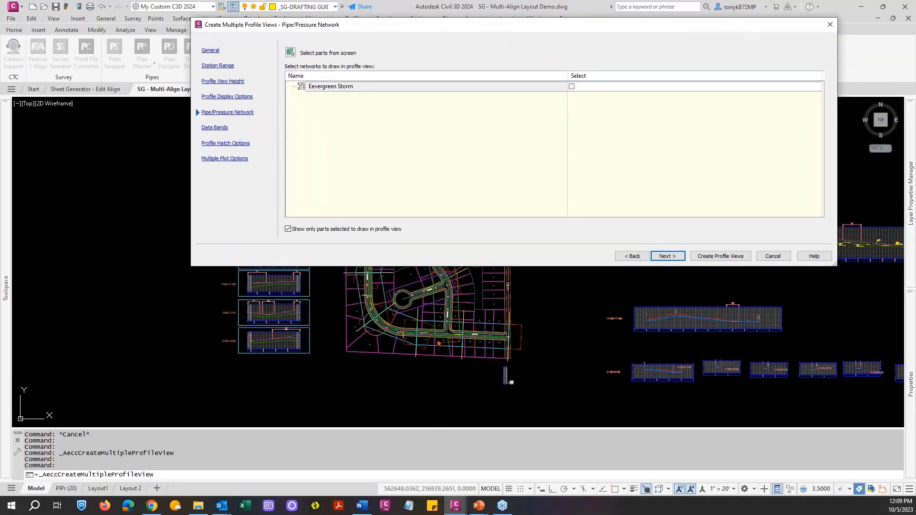
left_click_drag(521, 29, 522, 56)
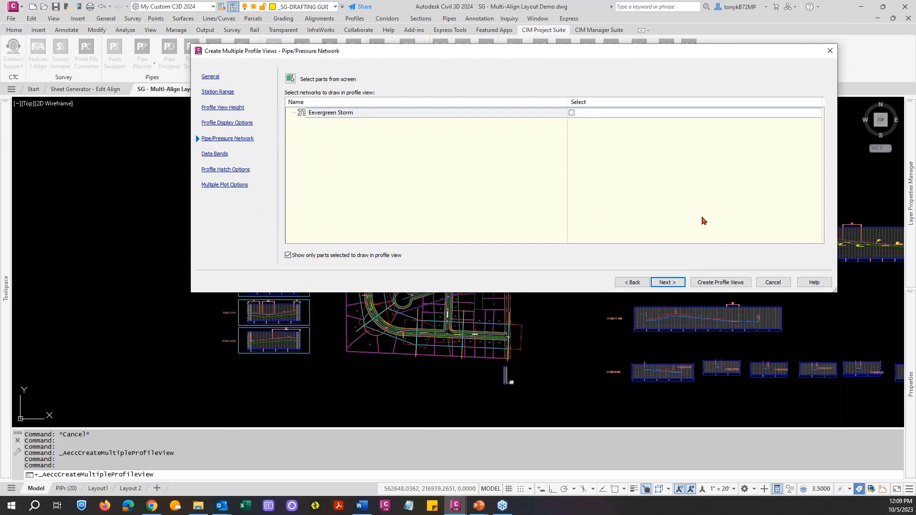
left_click(668, 282)
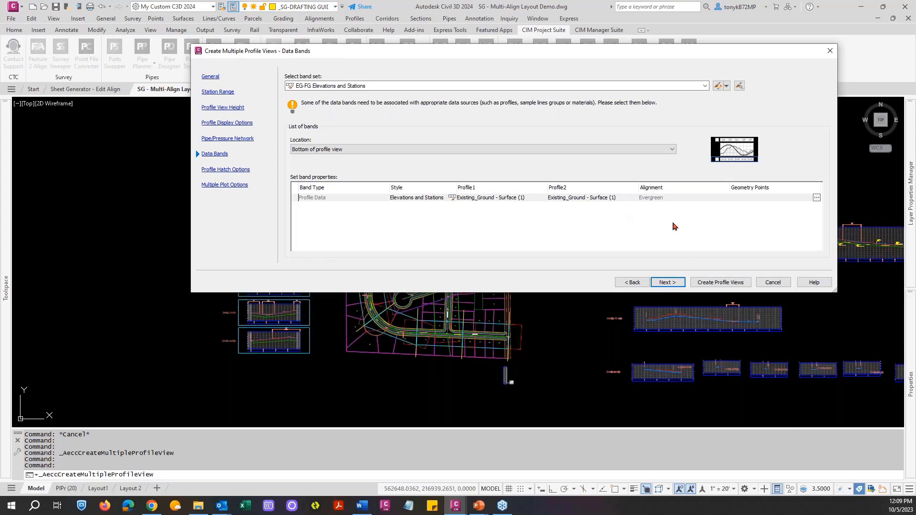
left_click(671, 284)
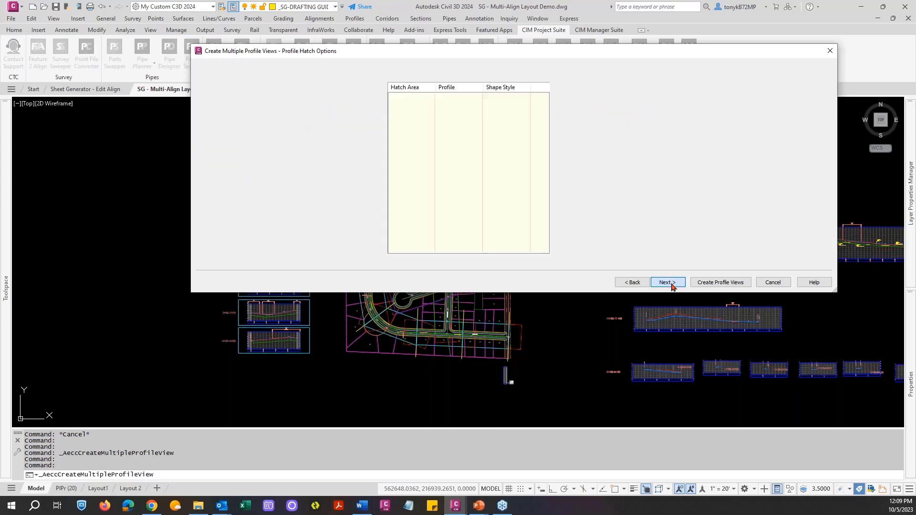
left_click(667, 282)
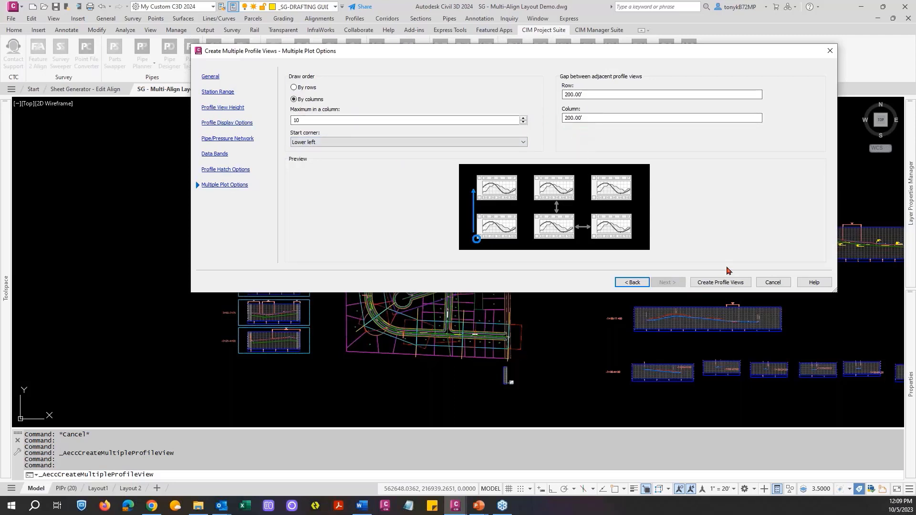
left_click(702, 282)
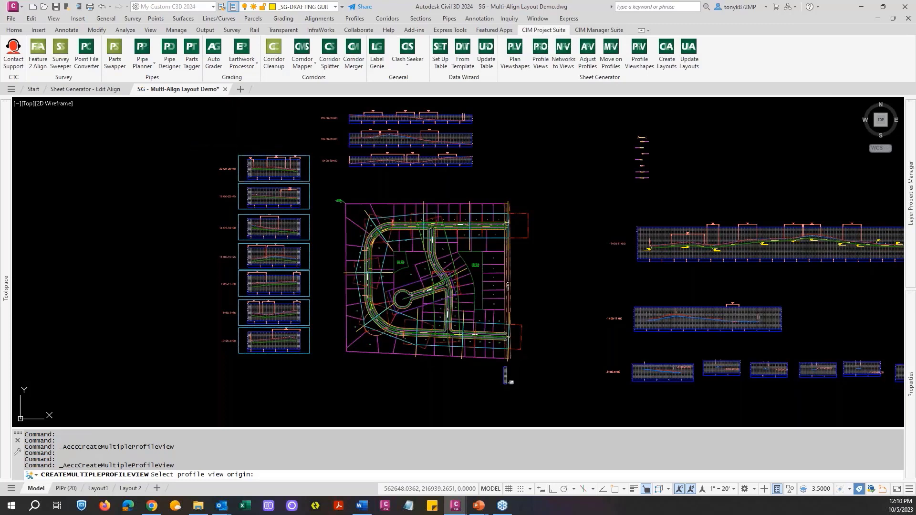
left_click(239, 144)
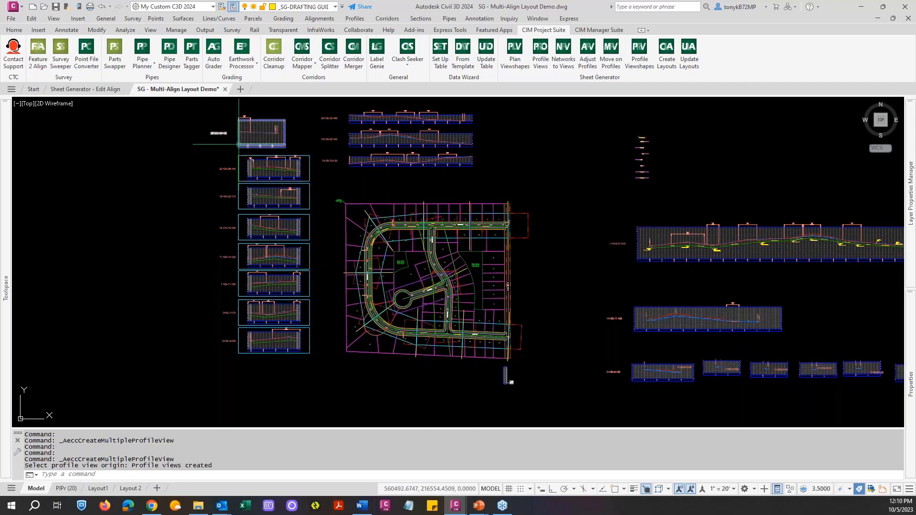
Step: Examine the new 26+25-30+00 profile view against the 22+25-26+50 and 18+50-22+75 sheet profile views below it
scroll(234, 151, "up", 5)
scroll(224, 145, "down", 2)
middle_click_drag(265, 130, 344, 192)
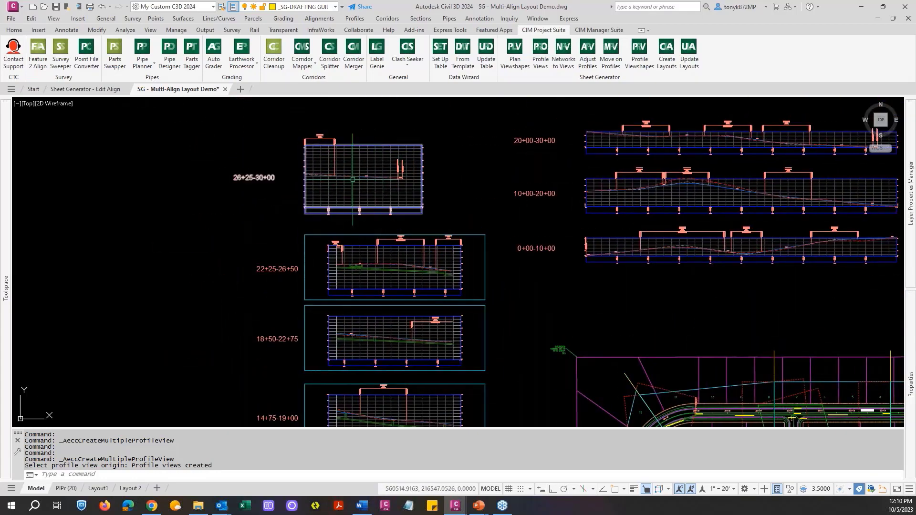
scroll(338, 200, "up", 5)
scroll(168, 179, "down", 3)
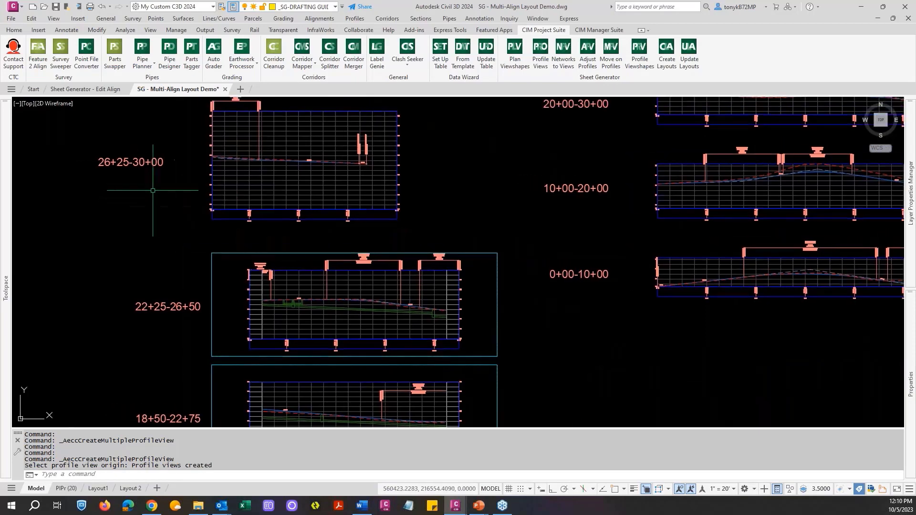
middle_click_drag(171, 253, 154, 184)
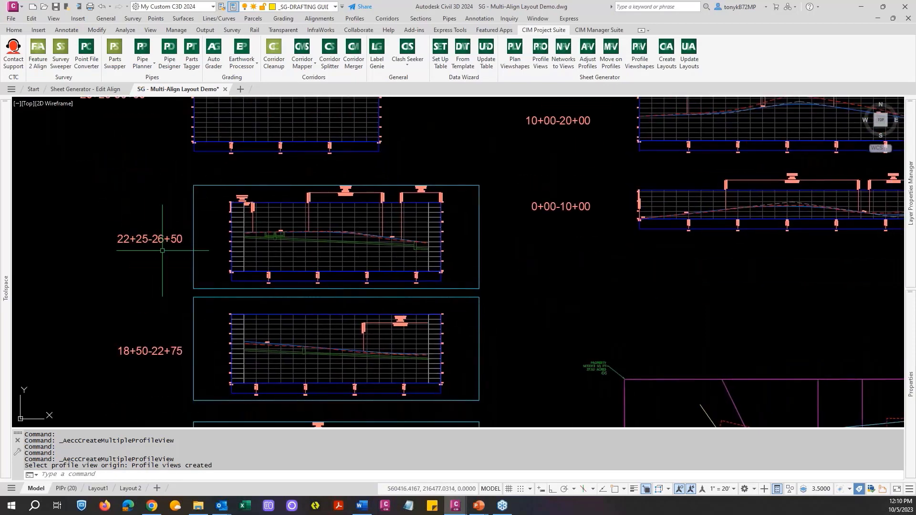
scroll(158, 215, "down", 4)
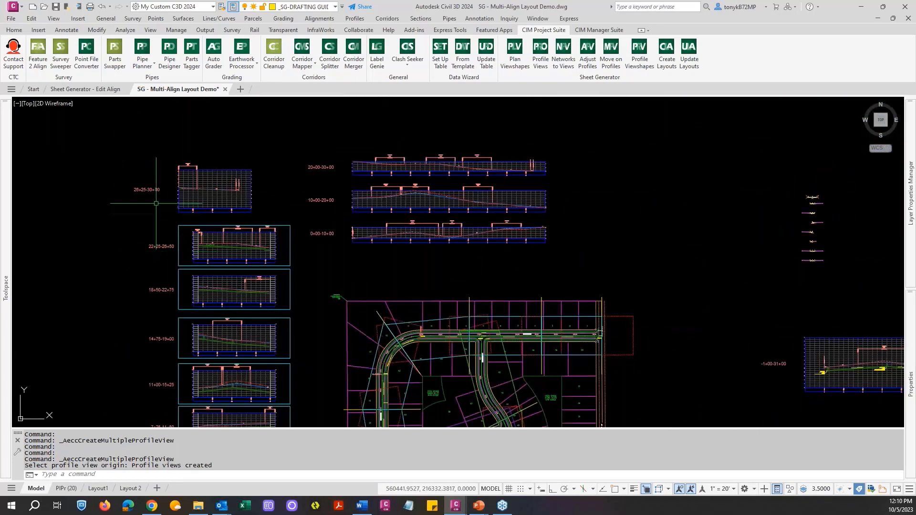
scroll(156, 201, "up", 2)
scroll(156, 201, "down", 2)
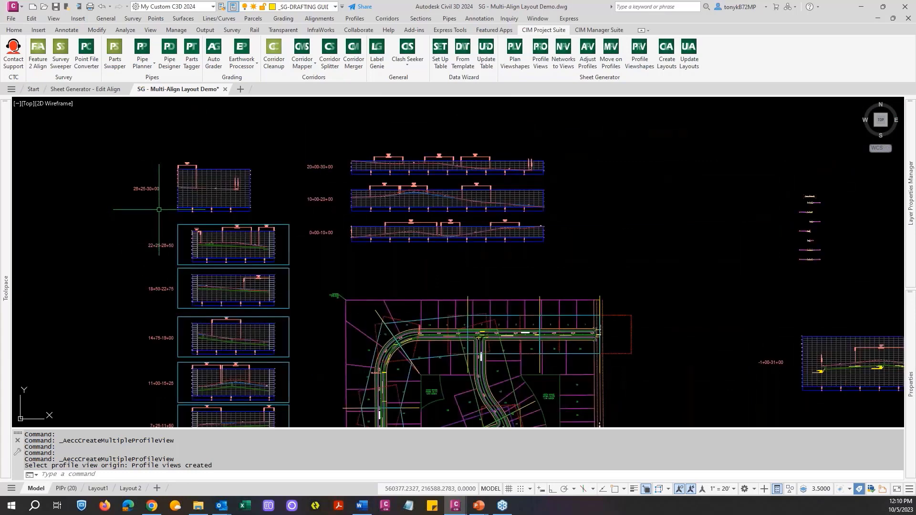
middle_click_drag(157, 199, 220, 205)
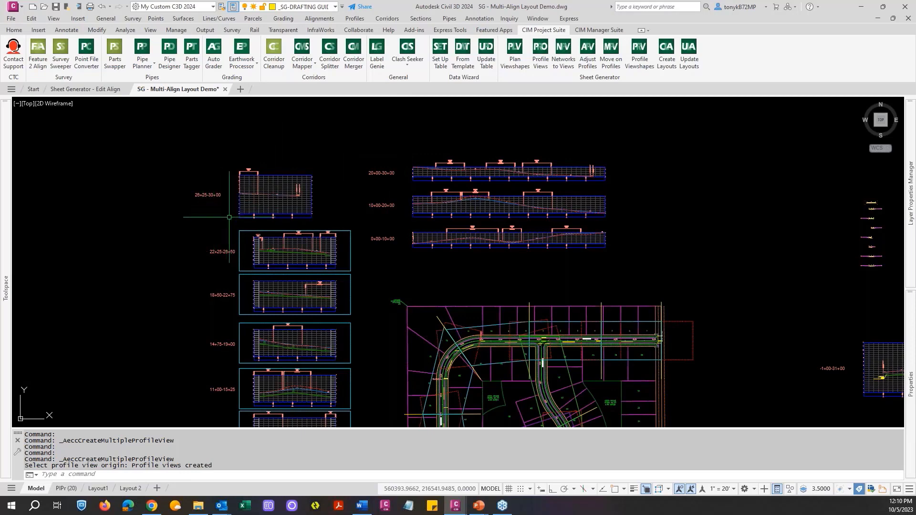
scroll(317, 266, "up", 10)
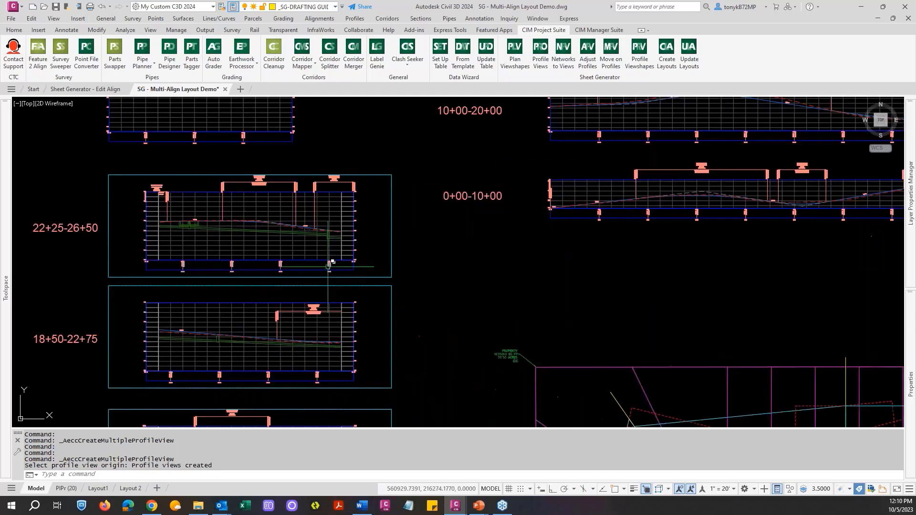
scroll(333, 212, "down", 10)
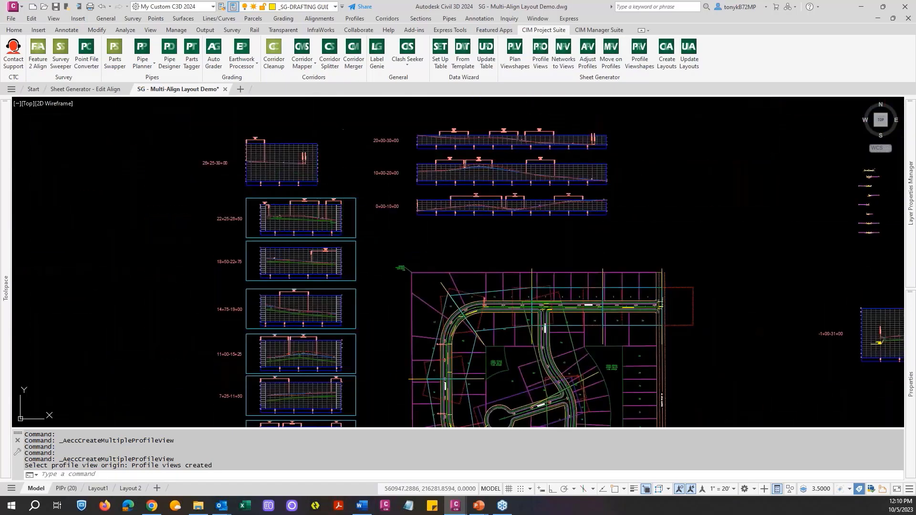
mouse_move(343, 176)
middle_mouse_down()
mouse_move(380, 190)
mouse_move(398, 212)
middle_mouse_up()
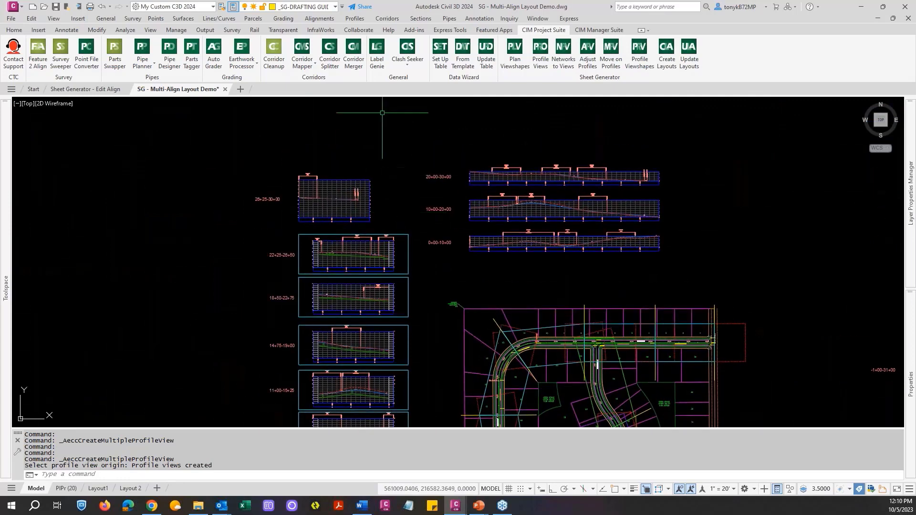
left_click(562, 69)
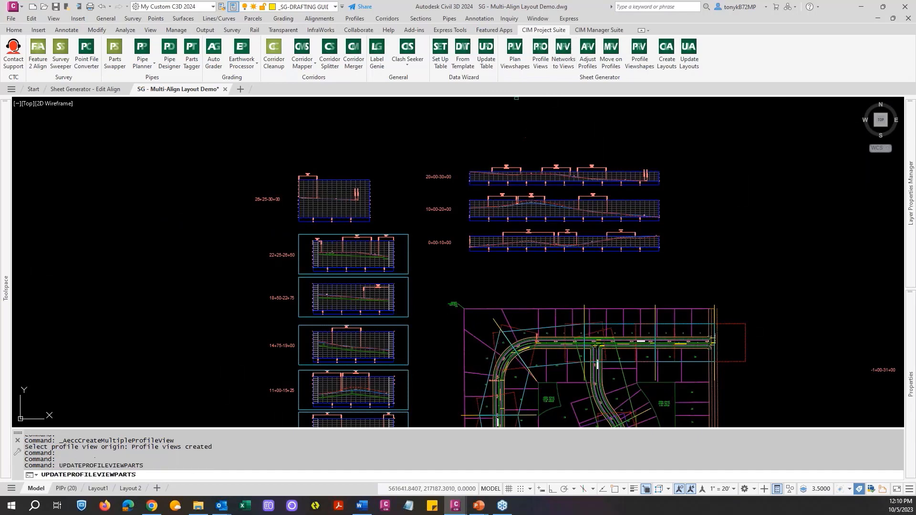
left_click(263, 199)
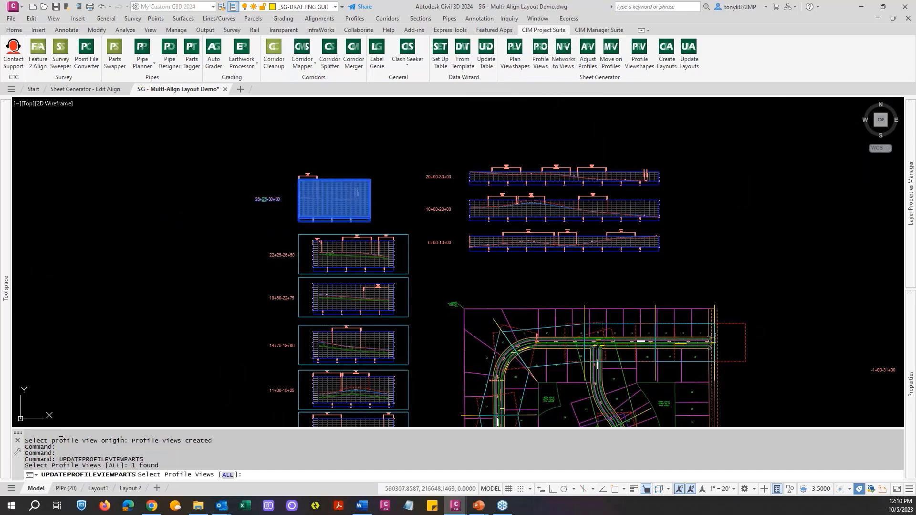
key("Return")
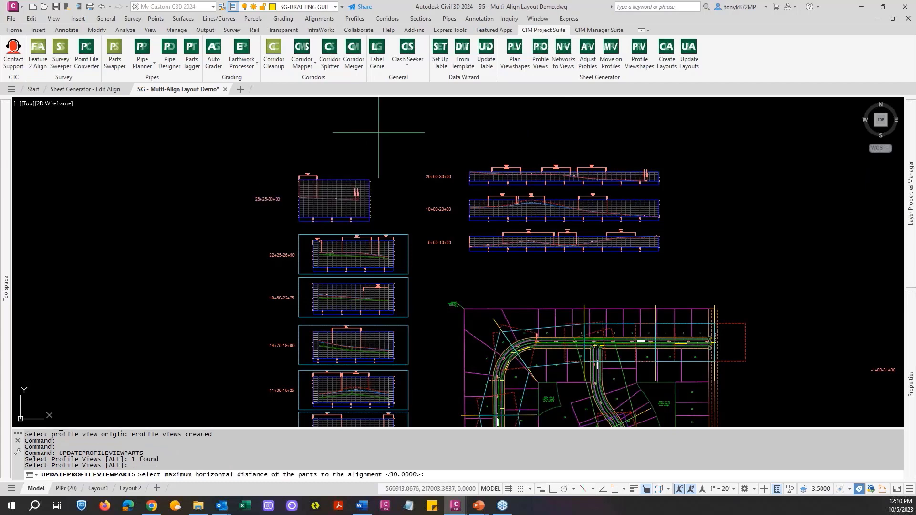
left_click(390, 472)
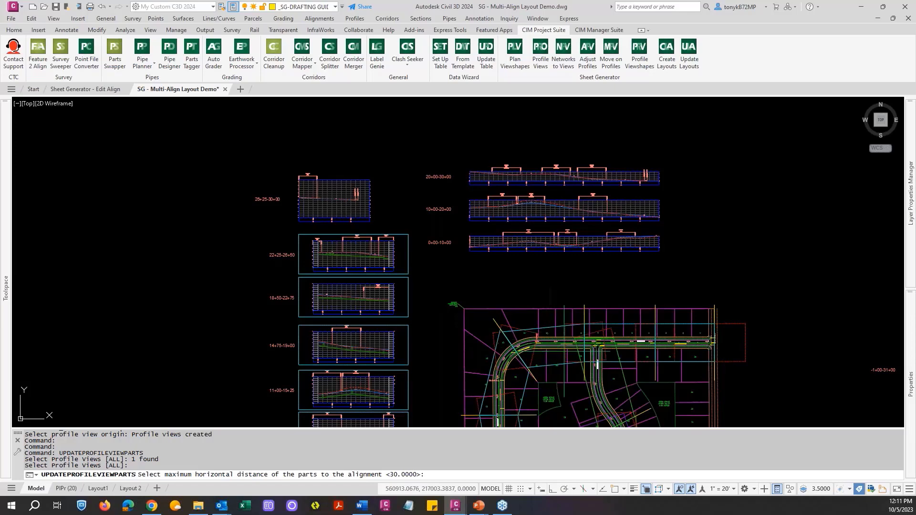
scroll(629, 235, "up", 3)
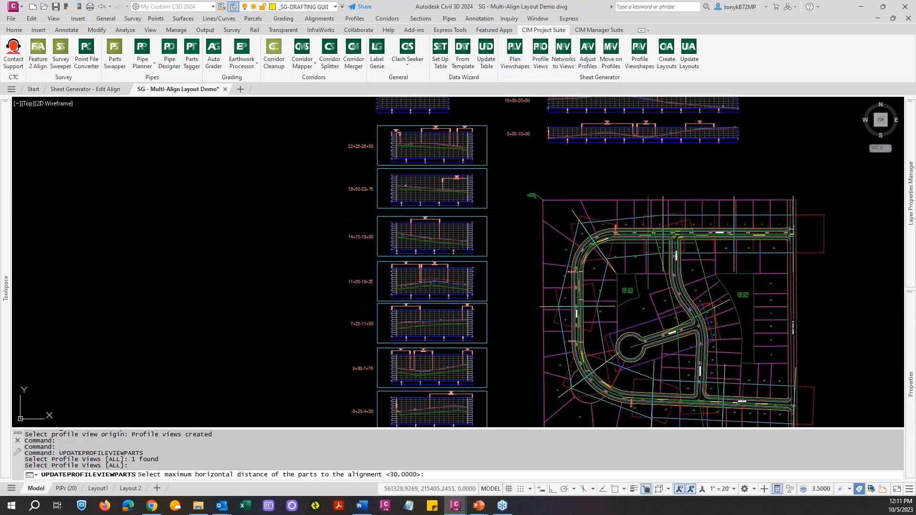
scroll(630, 235, "up", 1)
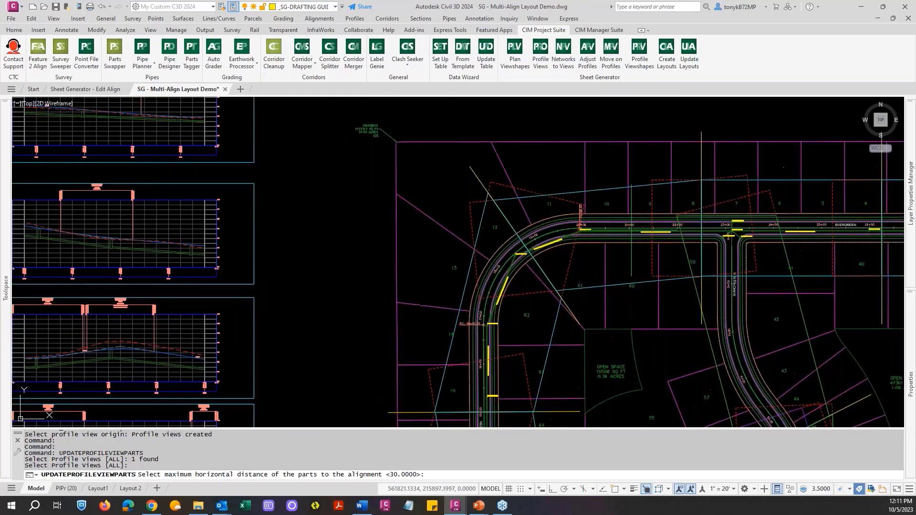
scroll(629, 236, "down", 6)
scroll(638, 195, "up", 5)
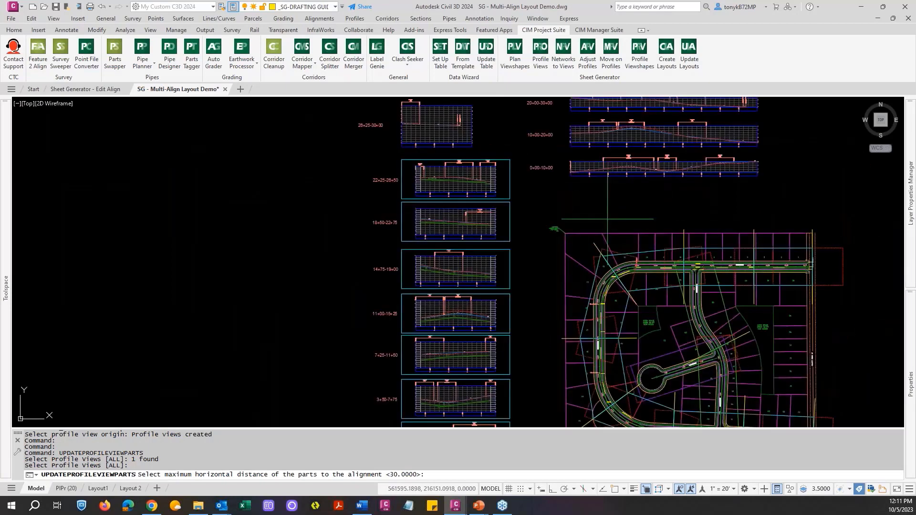
scroll(638, 195, "down", 3)
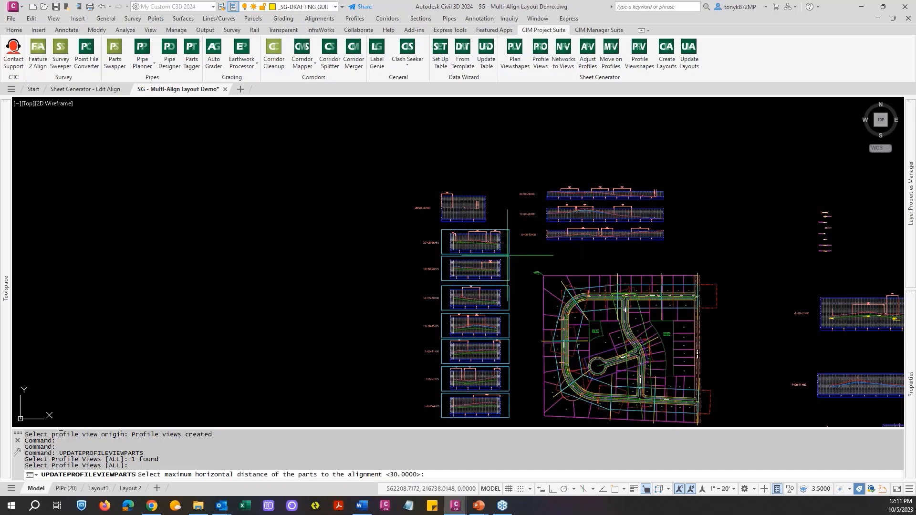
type("e")
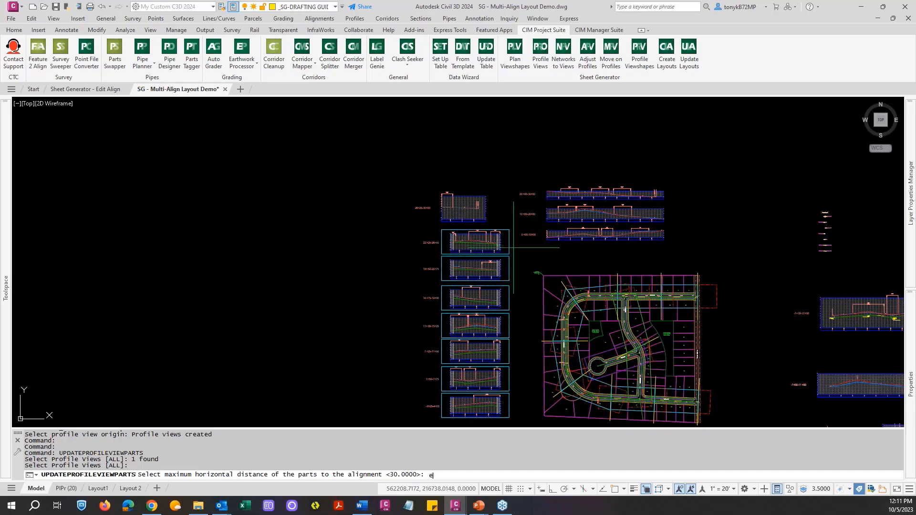
key("Return")
key("Escape")
key("Escape")
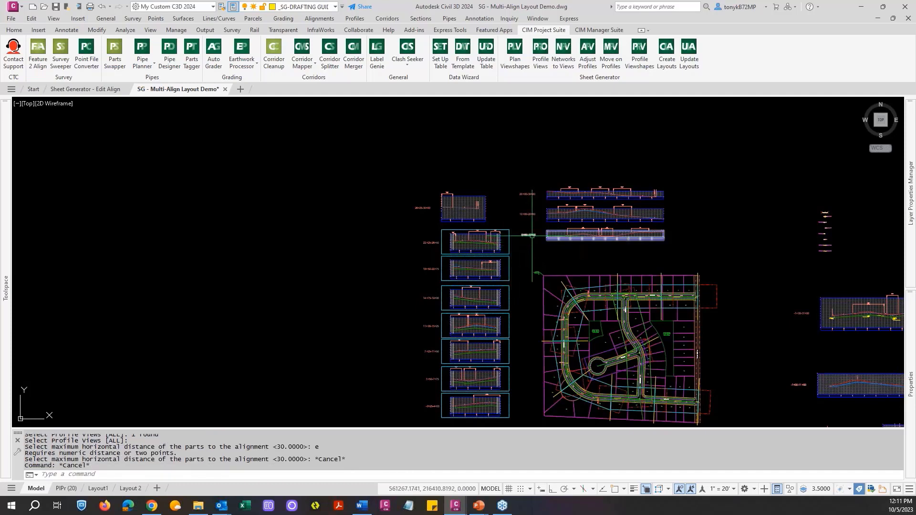
Step: Erase the three stacked profile views 0+00-10+00, 10+00-20+00 and 20+00-30+00 above the site plan
type("e")
key("Return")
left_click(529, 234)
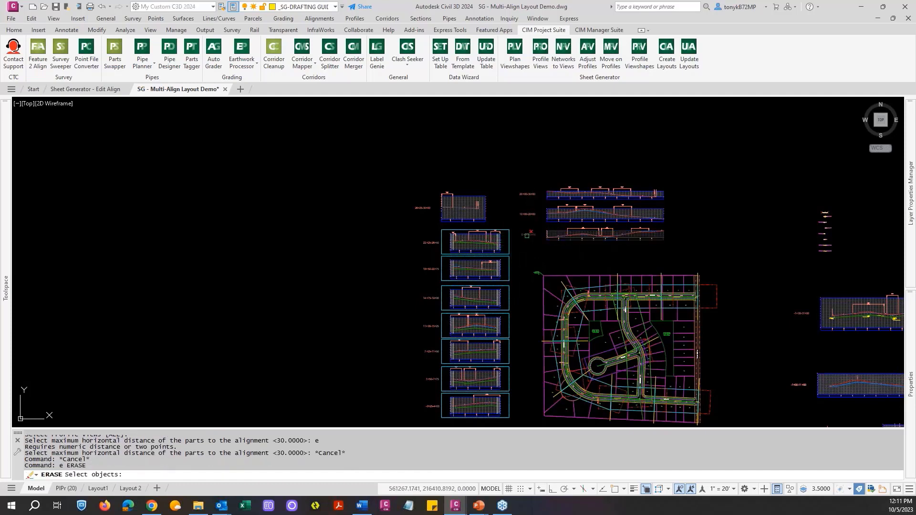
left_click(524, 216)
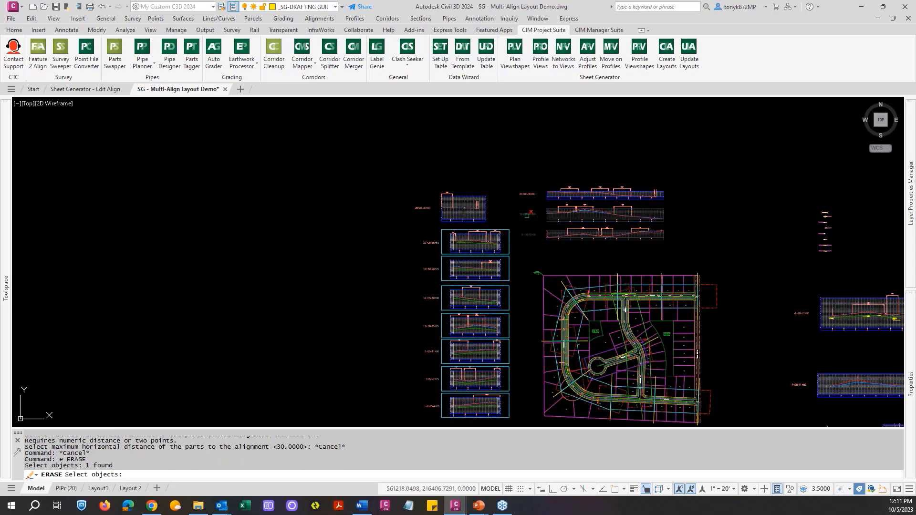
left_click(527, 195)
key("Return")
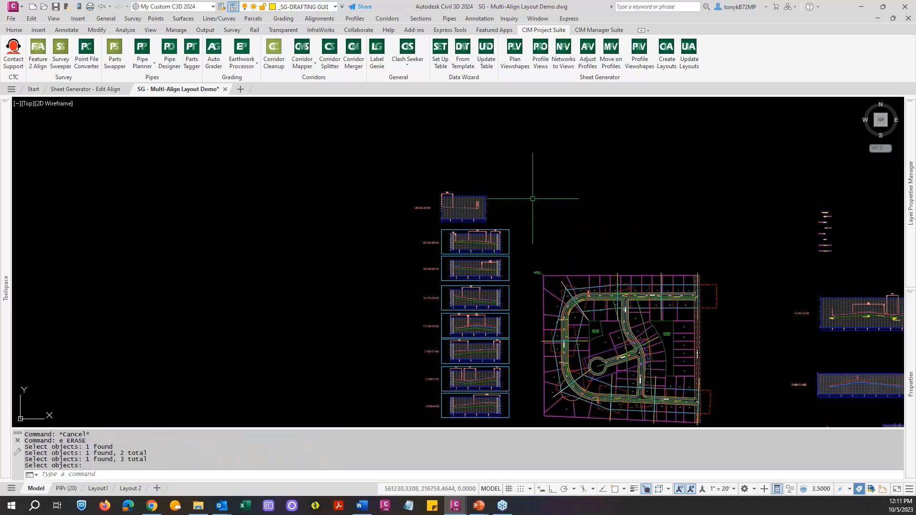
middle_click_drag(539, 242, 582, 248)
key("Escape")
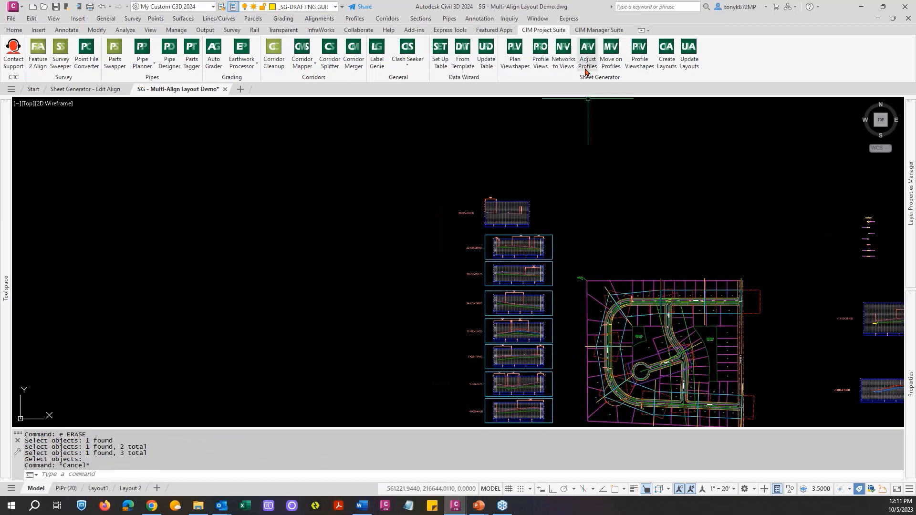
Step: Add the network parts to the 26+25-30+00 profile view, accepting the maximum horizontal distance of 30 to the alignment
left_click(563, 59)
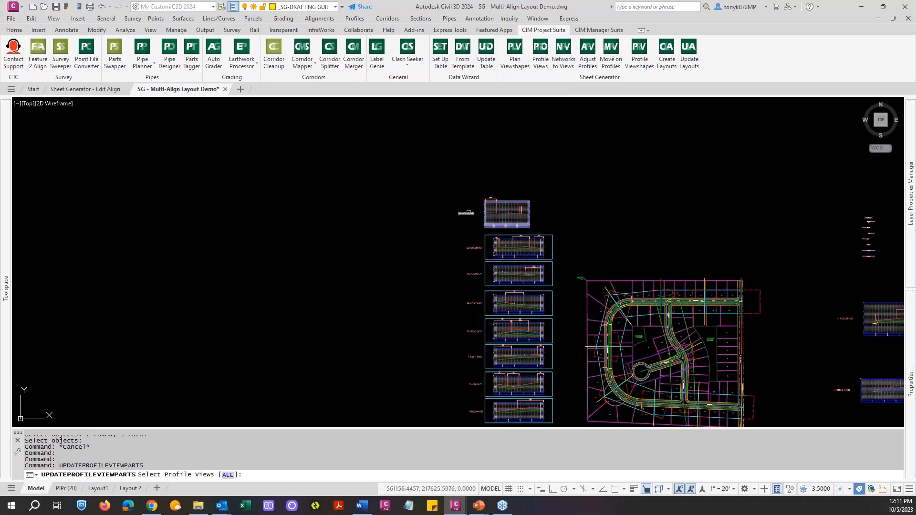
left_click(468, 213)
key("Return")
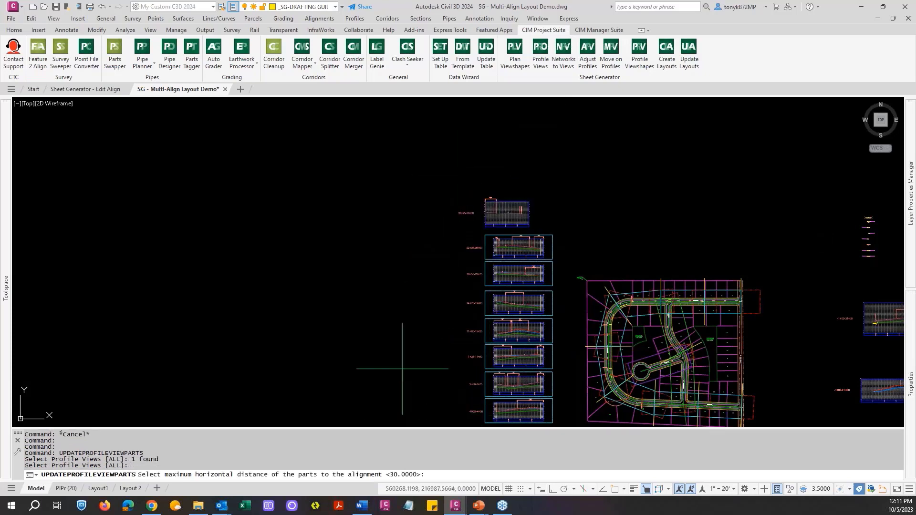
key("Return")
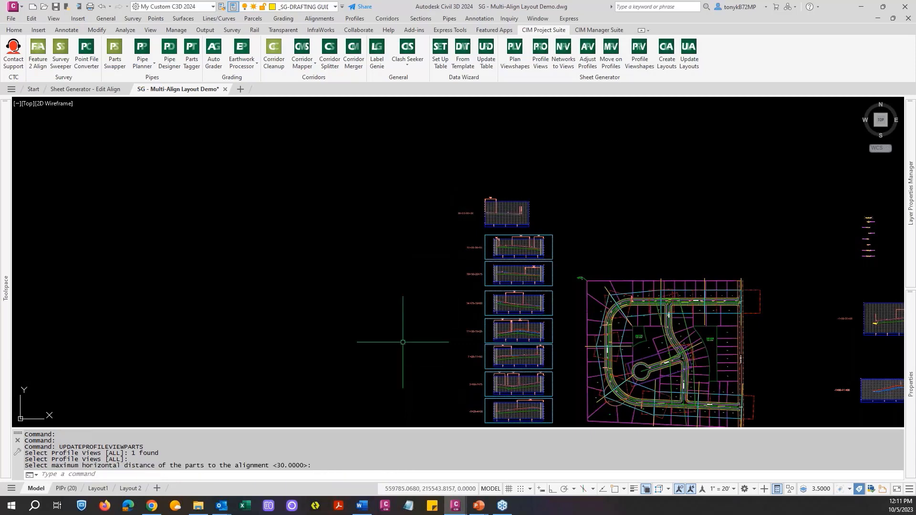
Step: Examine the pipes and structures at the end of the 26+25-30+00 profile view and compare them with the plan near station 29+00
scroll(515, 212, "up", 10)
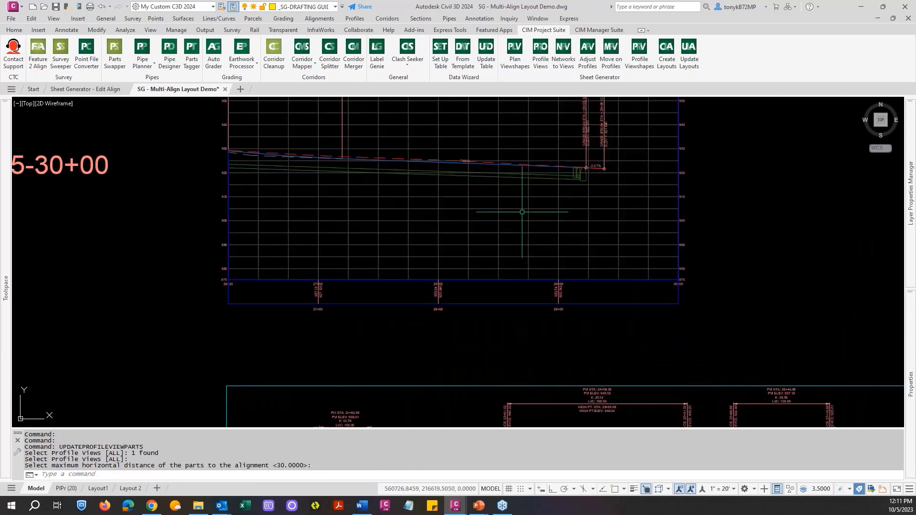
scroll(521, 212, "down", 5)
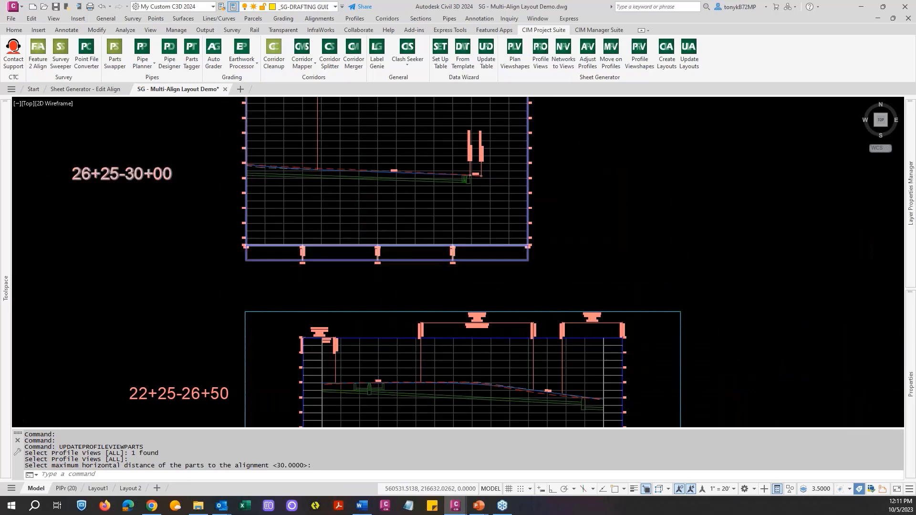
scroll(502, 191, "down", 4)
scroll(243, 164, "up", 15)
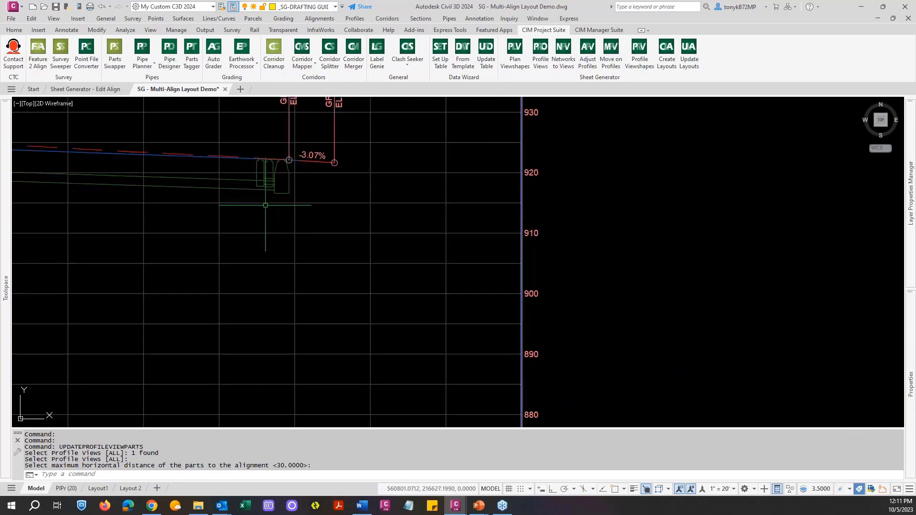
scroll(265, 205, "down", 6)
scroll(499, 317, "up", 3)
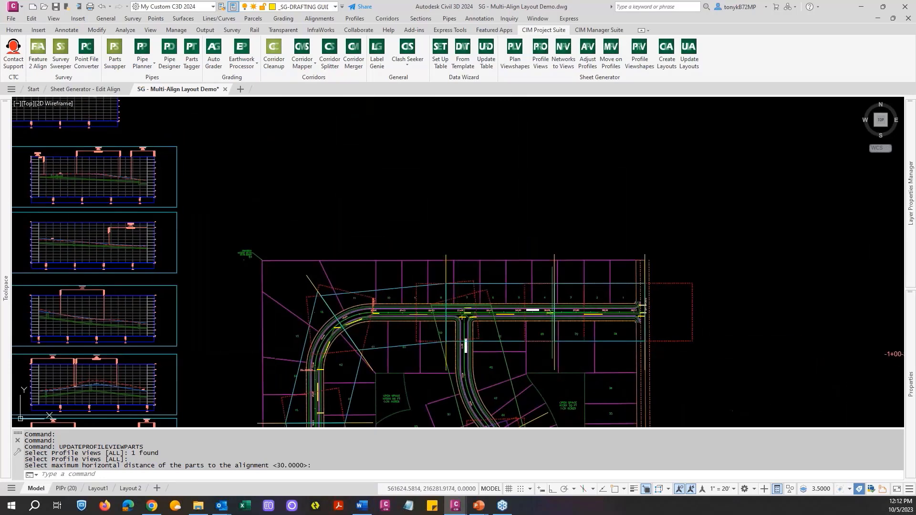
scroll(667, 327, "up", 5)
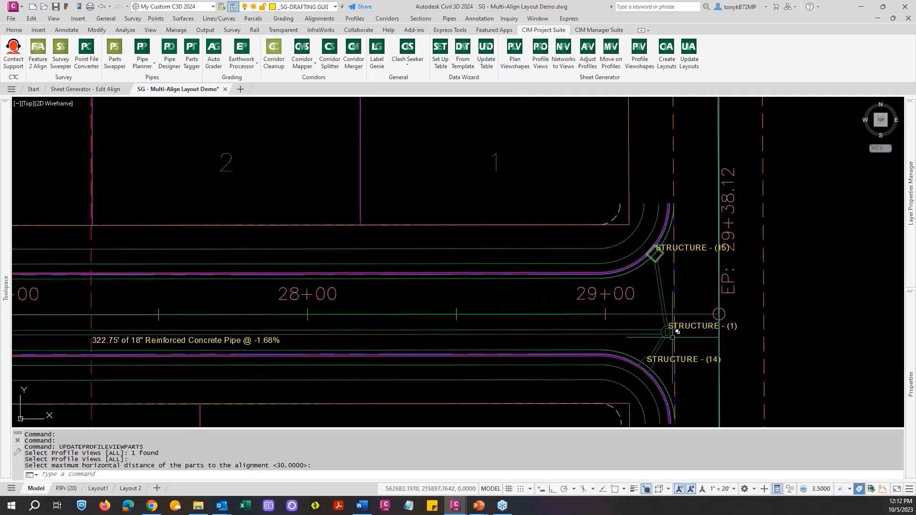
scroll(670, 324, "down", 8)
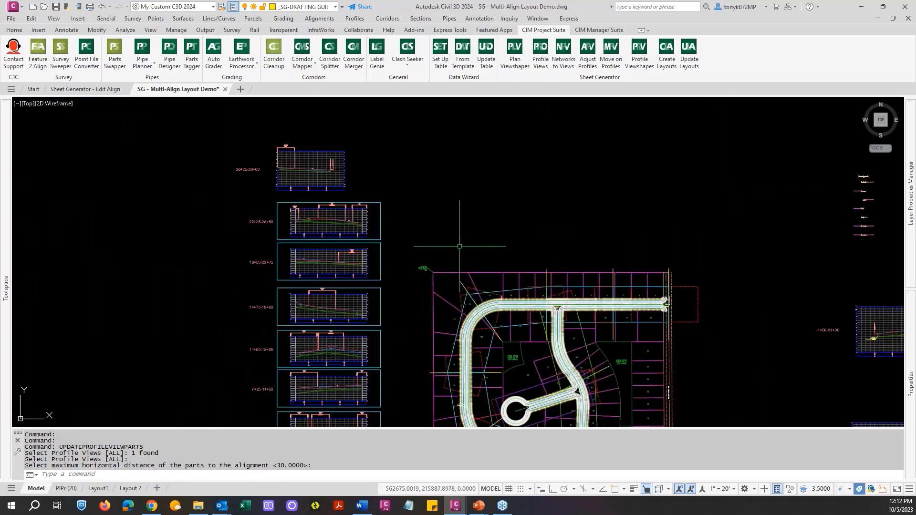
Step: Adjust the 26+25-30+00 profile view to match its plan viewshape, with 25 station buffers and a height of 70 centered on median elevation
scroll(400, 209, "up", 4)
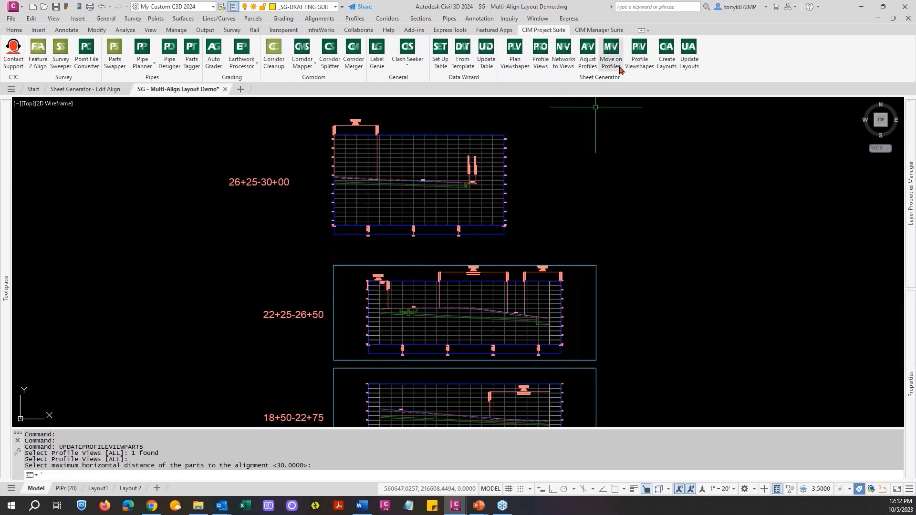
left_click(588, 64)
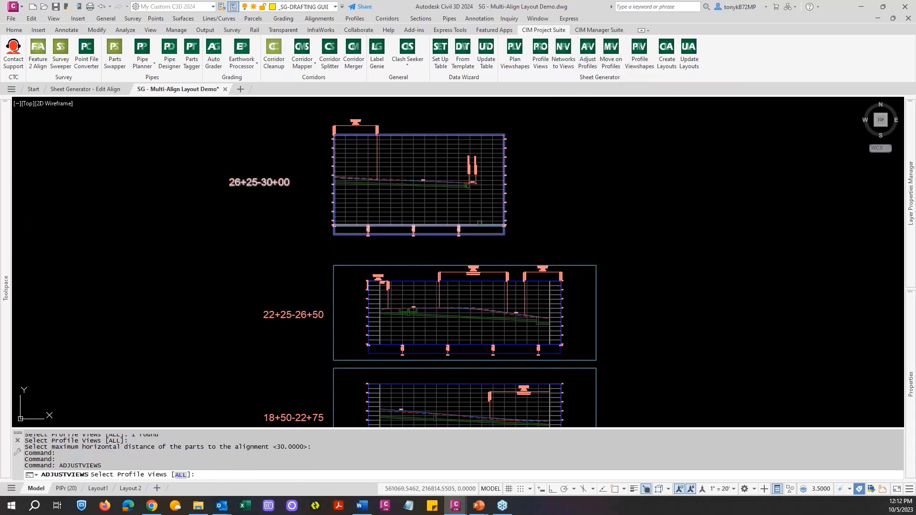
left_click(259, 182)
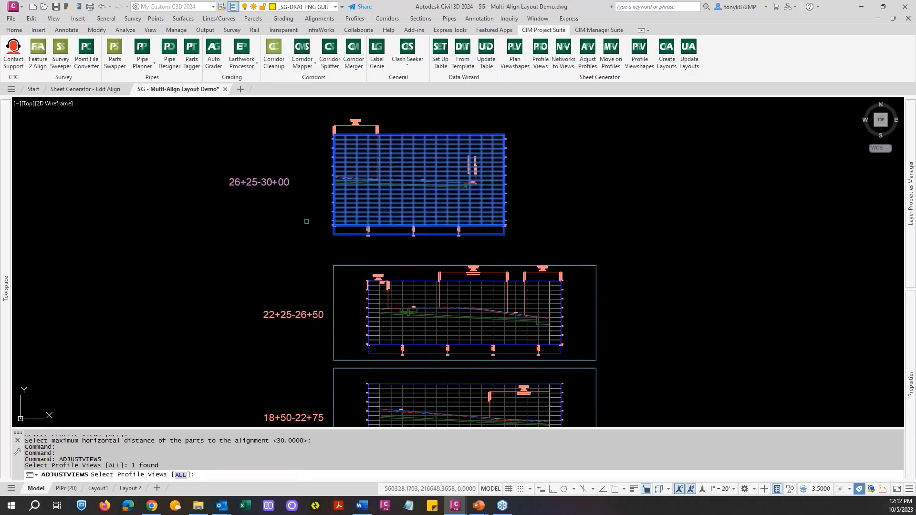
key("Return")
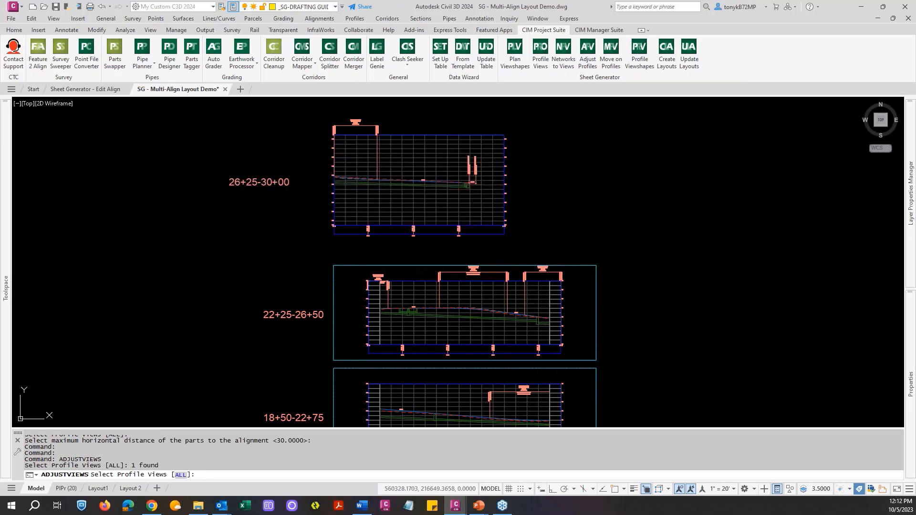
key("Return")
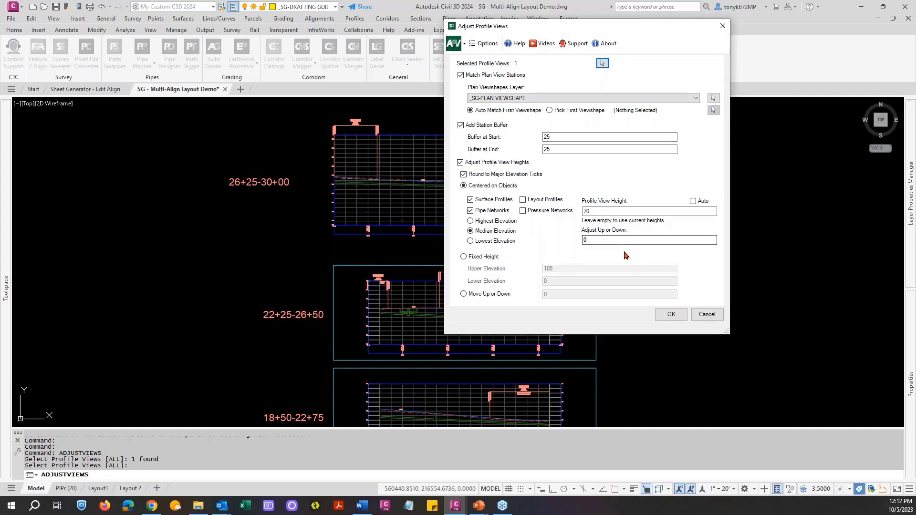
left_click(670, 315)
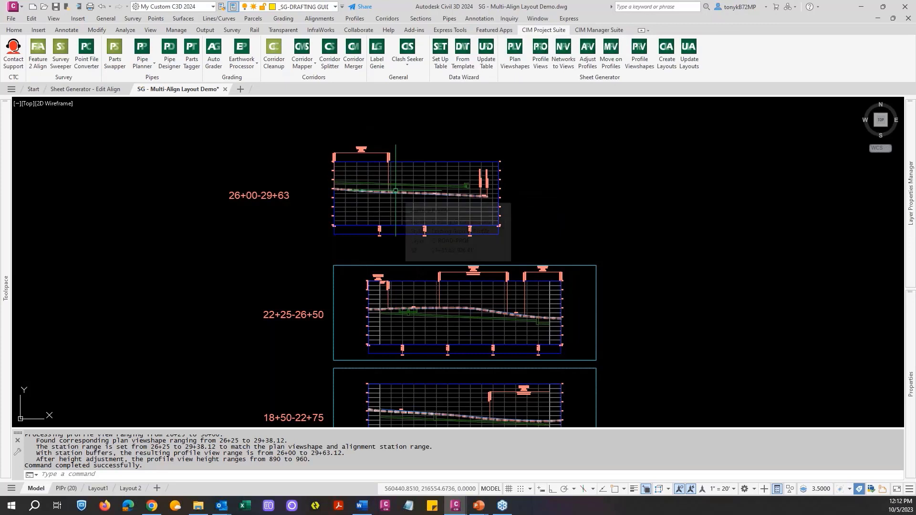
Step: Run Adjust Profile Views again on the 26+00-29+63 view with automatic viewshape matching, 25 buffers and a height of 70
left_click(589, 66)
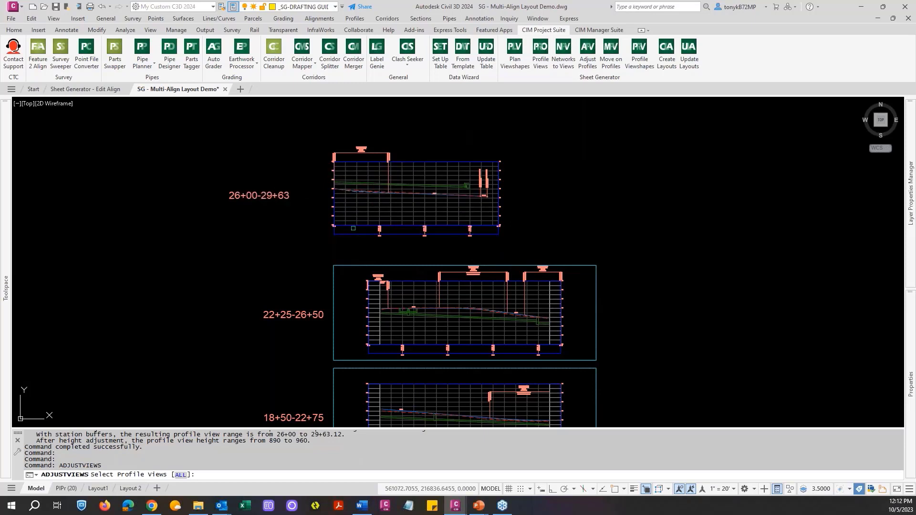
left_click(354, 217)
key("Return")
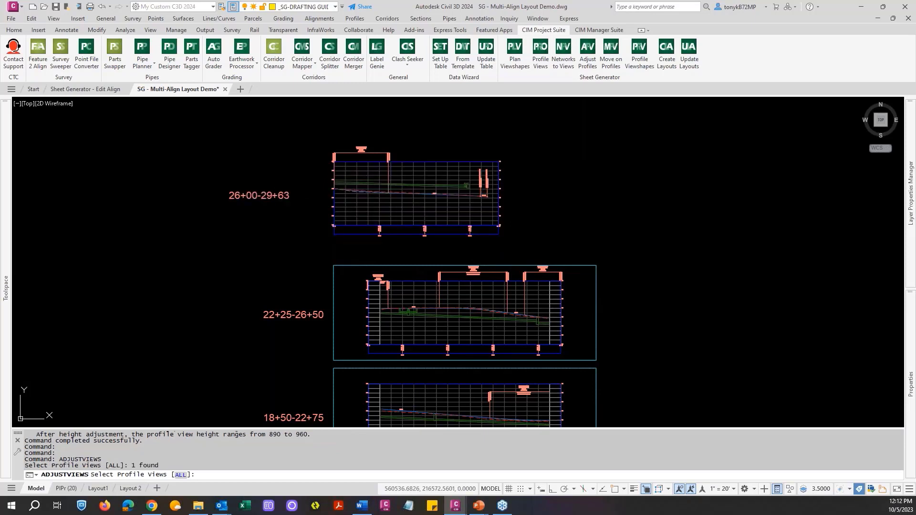
key("Return")
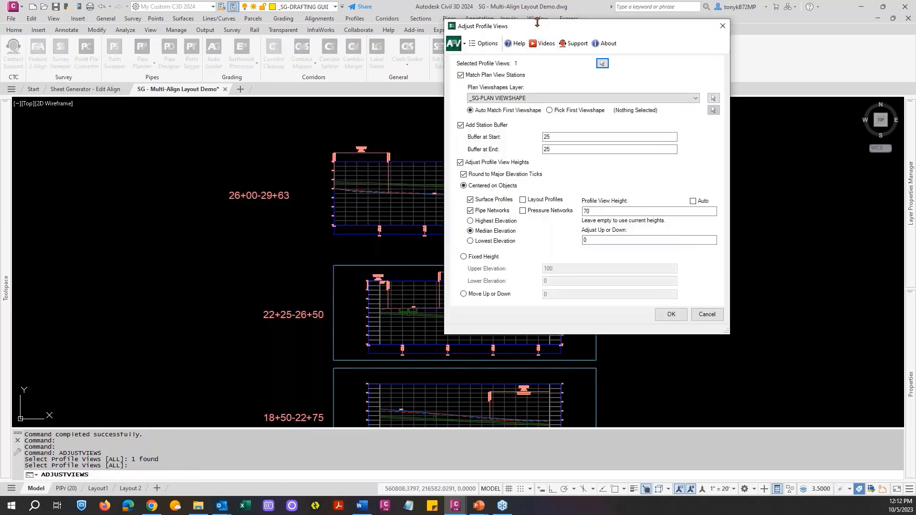
left_click_drag(539, 29, 653, 34)
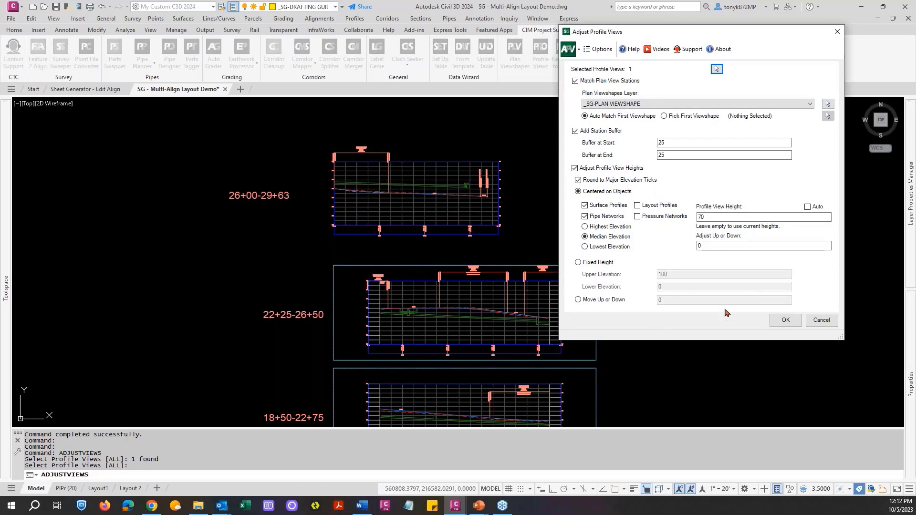
left_click(784, 320)
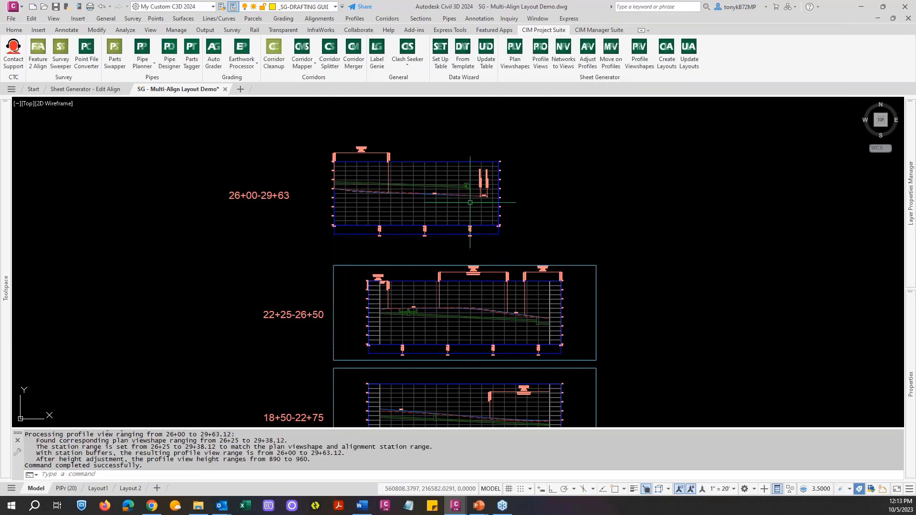
Step: Create a centered viewshape and print area block on the 26+00-29+63 profile view at viewport scale 20, with masking blocks over the buffer area
key("Escape")
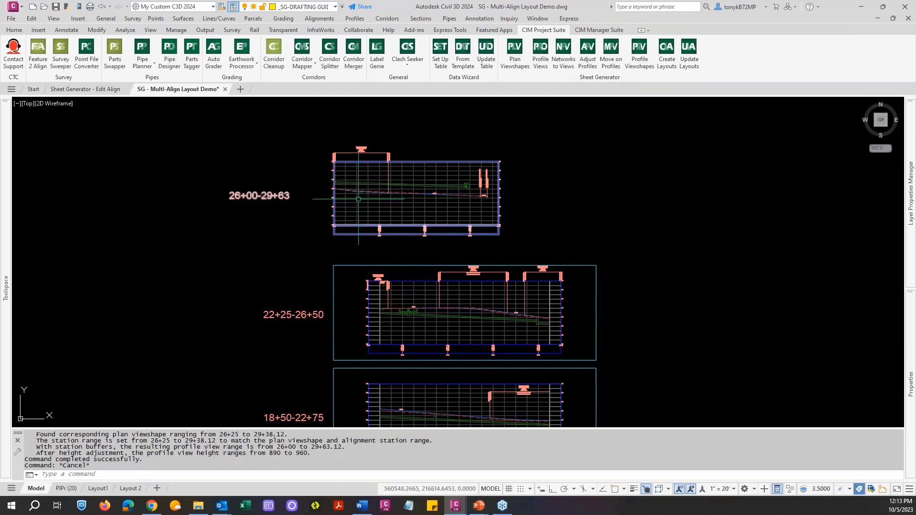
scroll(372, 197, "up", 4)
scroll(373, 196, "down", 3)
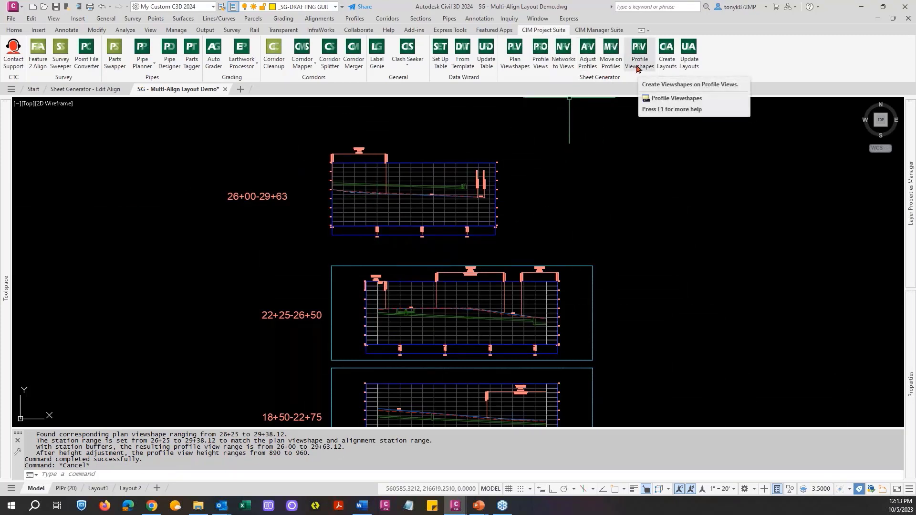
key("Return")
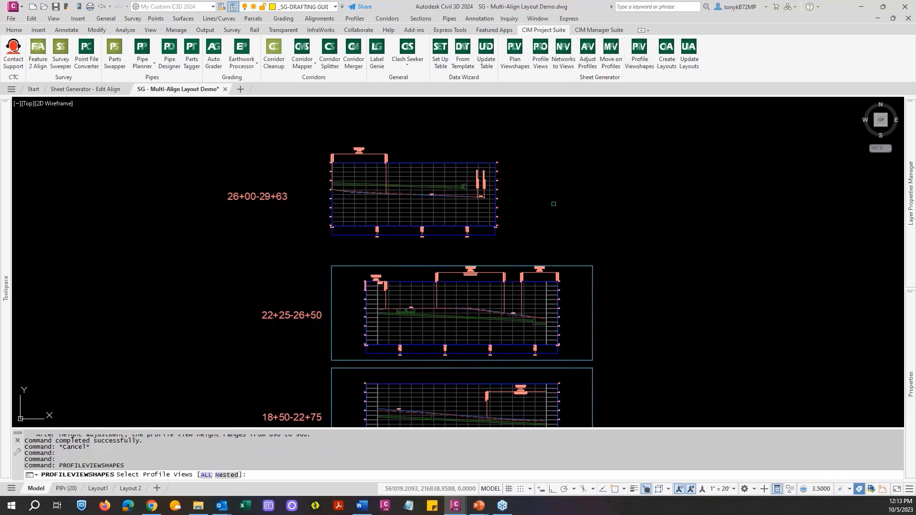
left_click(263, 199)
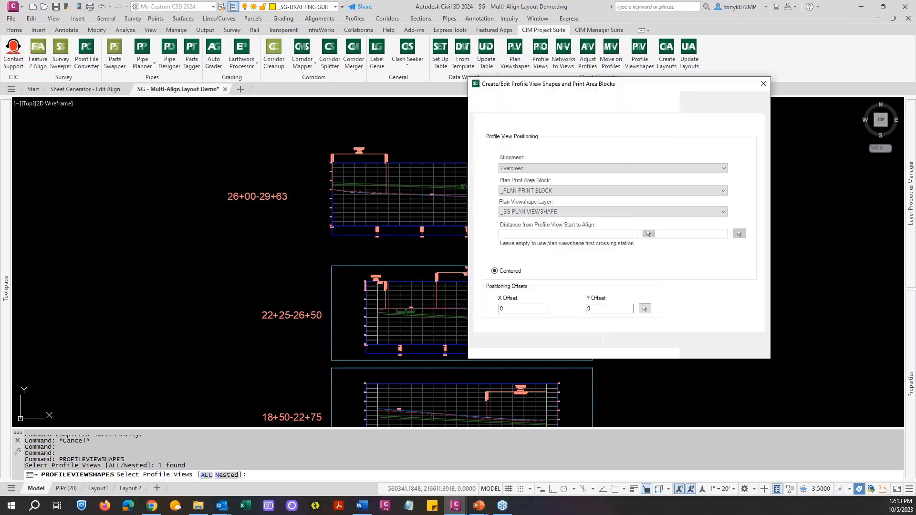
left_click_drag(622, 86, 629, 71)
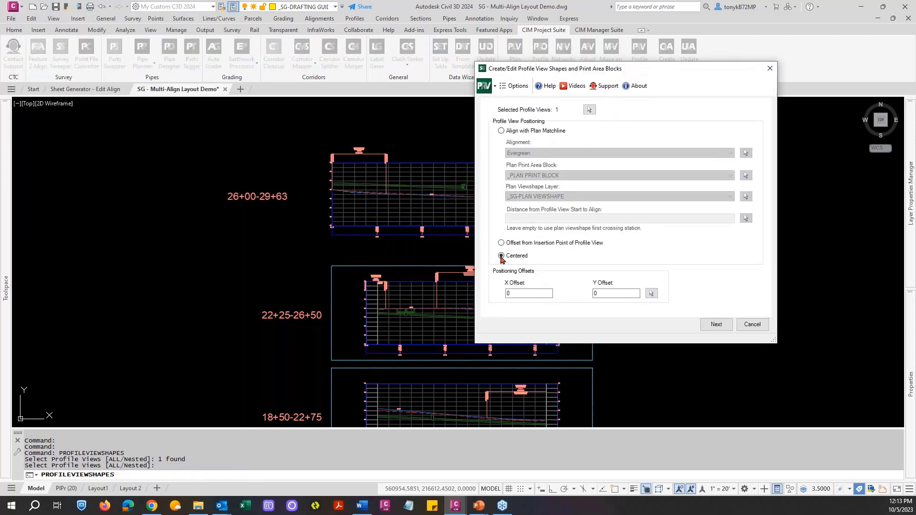
left_click(716, 326)
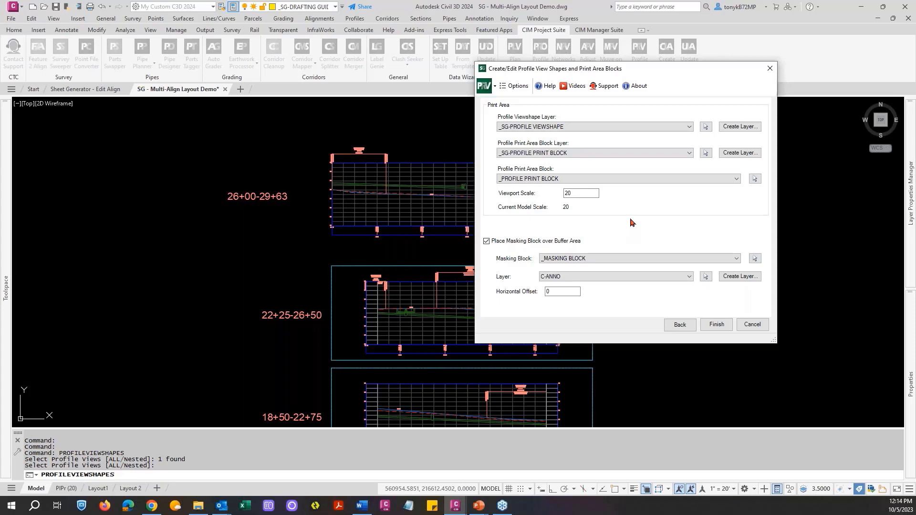
left_click(716, 325)
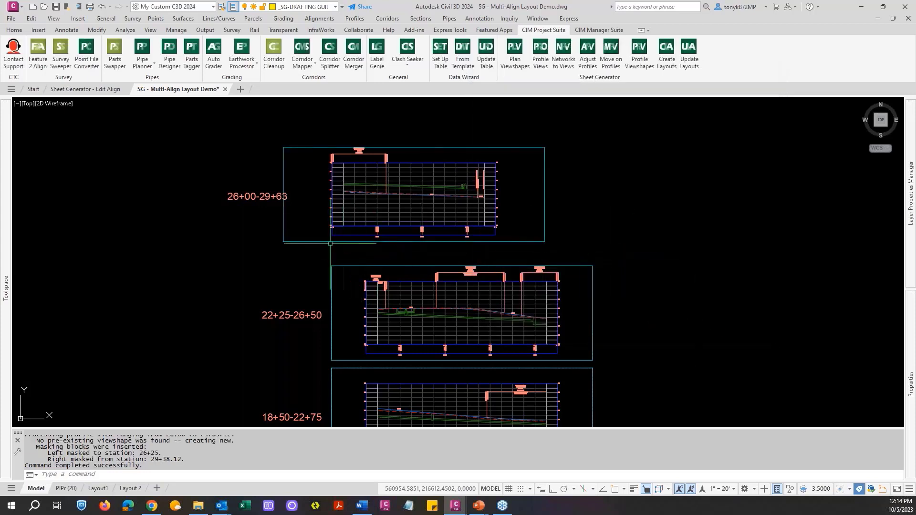
Step: Try to move only the 26+00-29+63 viewshape from its lower-left corner perpendicular to the left edge of the 22+25-26+50 viewshape
key("Escape")
key("Escape")
key("Escape")
type("m")
key("Return")
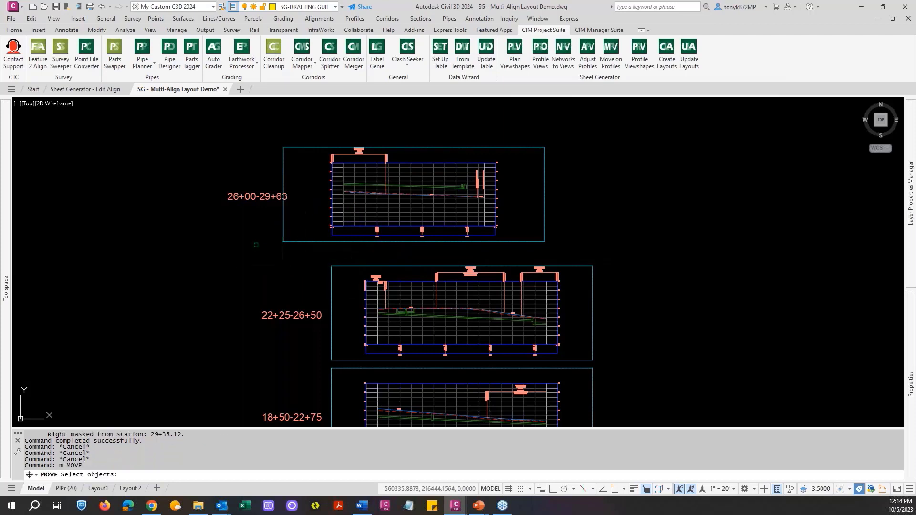
left_click(283, 233)
left_click(318, 273)
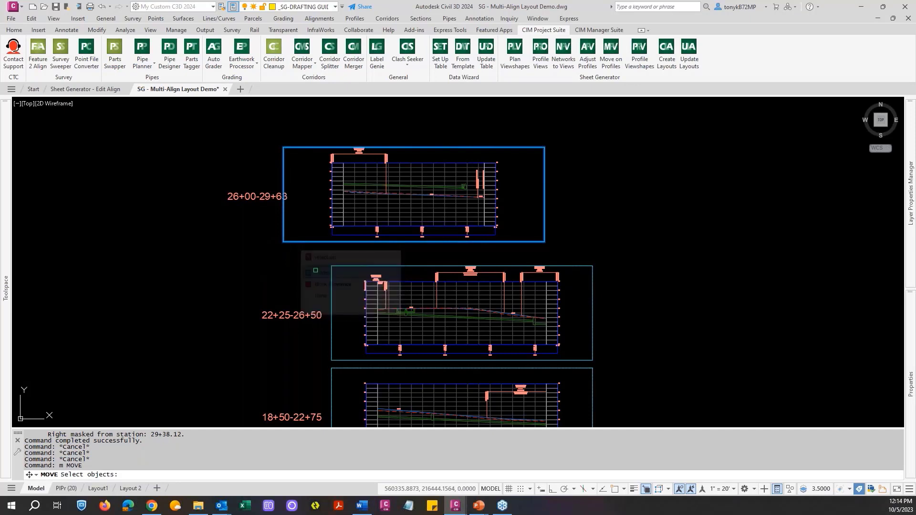
key("Return")
type("end")
key("Return")
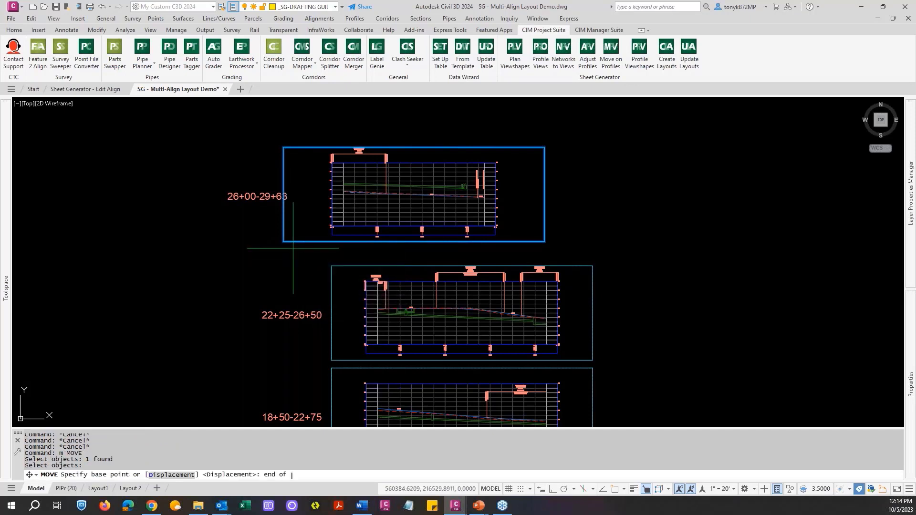
left_click(282, 242)
type("p")
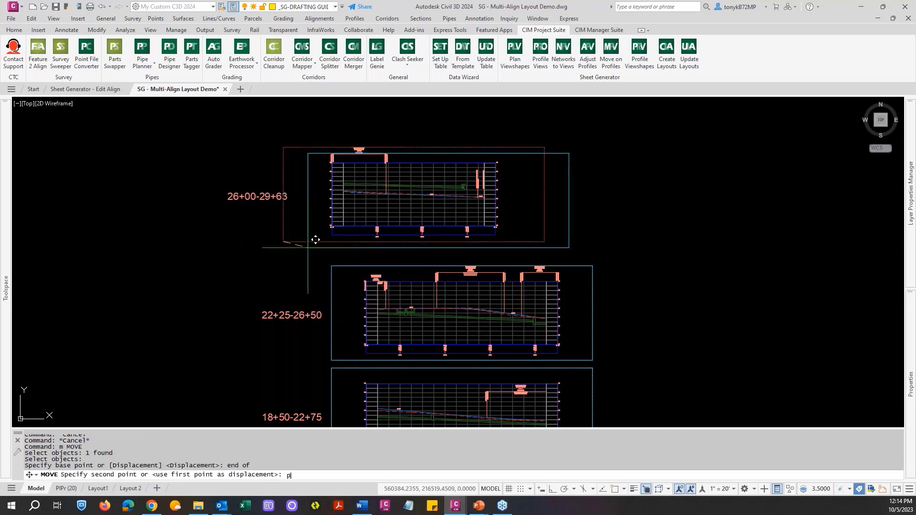
type("er")
key("Return")
left_click(333, 267)
key("Escape")
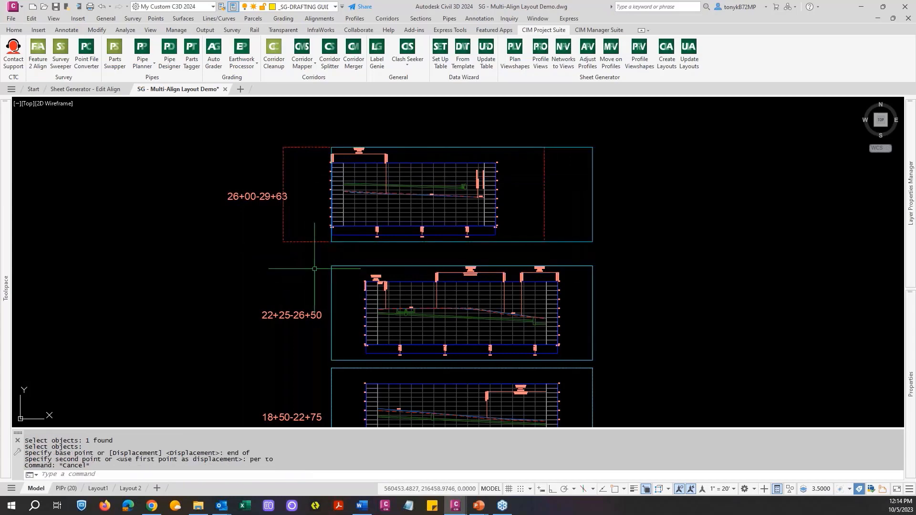
Step: Undo the move of the 26+00-29+63 viewshape
scroll(315, 269, "down", 2)
key("Escape")
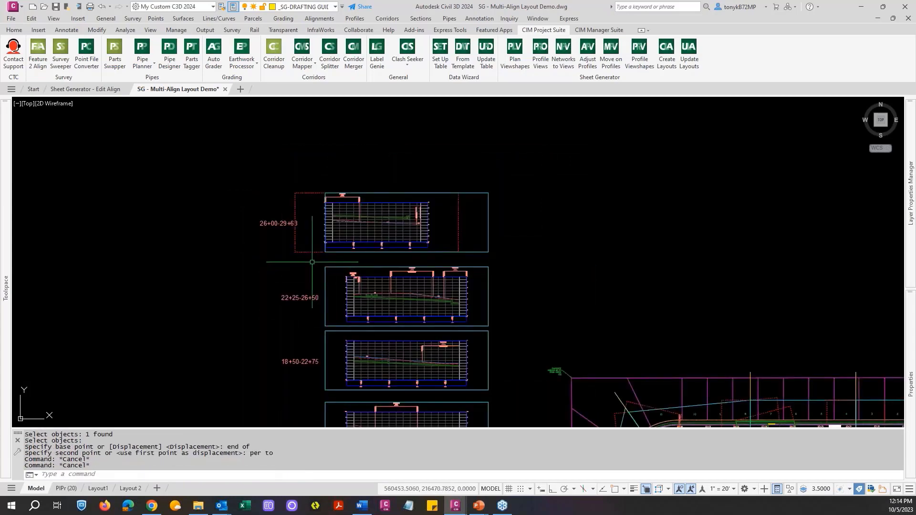
type("u")
key("Return")
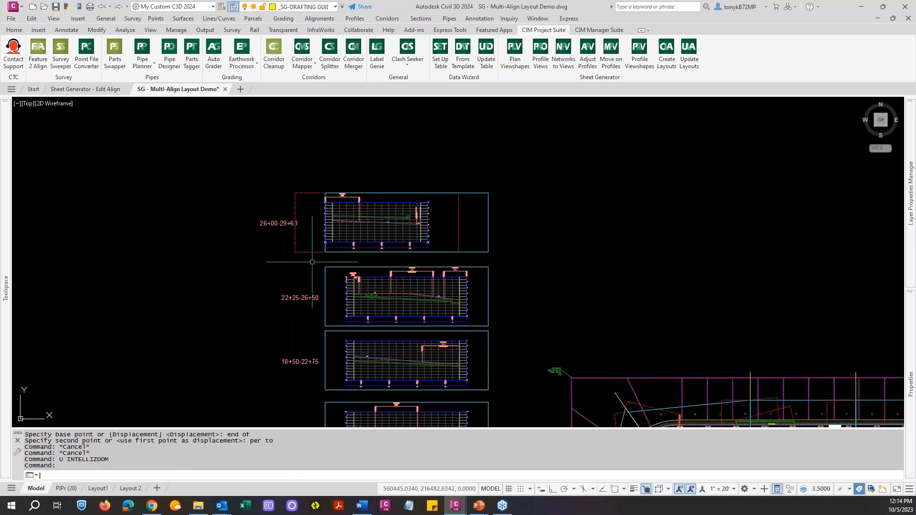
type("u")
key("Return")
type("u")
key("Return")
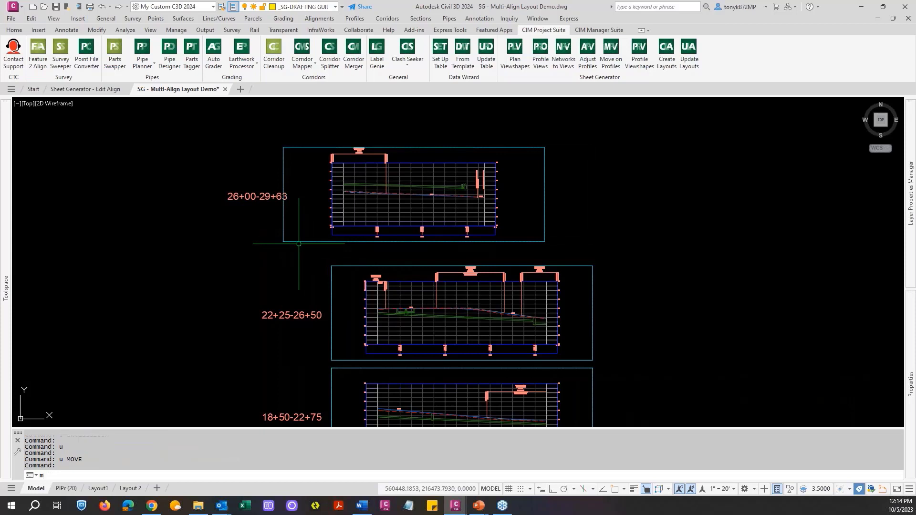
Step: Move the 26+00-29+63 profile view together with its label, masks and viewshape, aligning its left edge with the 22+25-26+50 viewshape
key("Return")
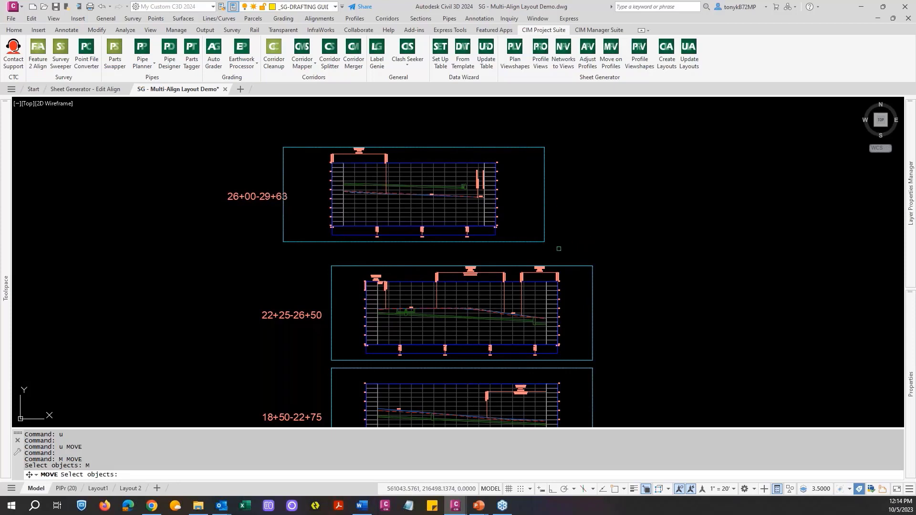
type("w")
key("Return")
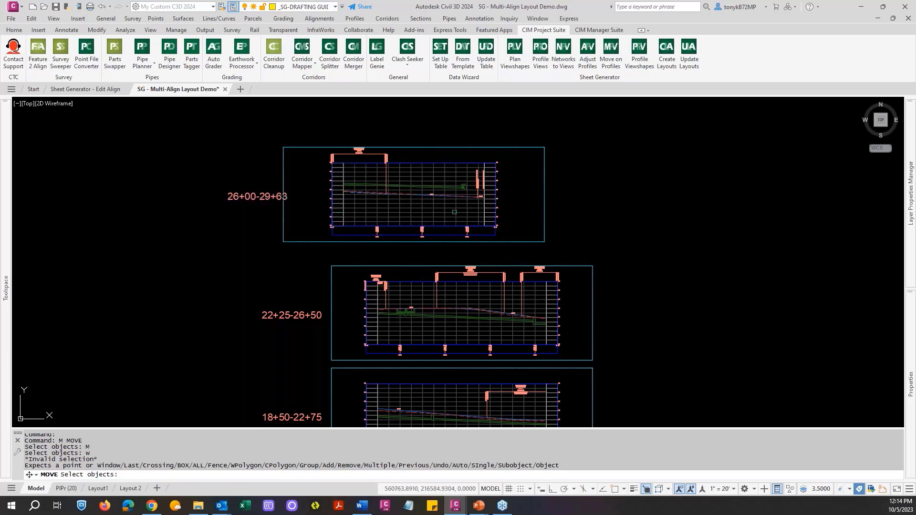
left_click(285, 244)
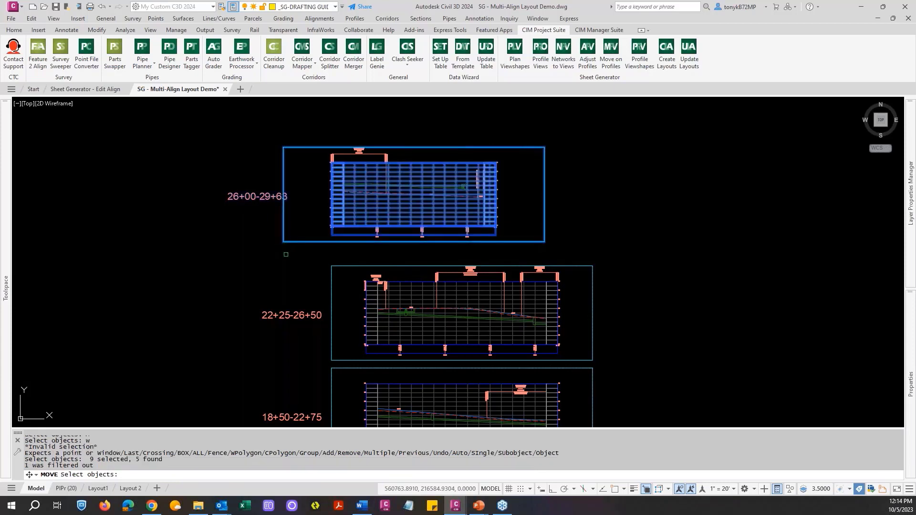
key("Return")
type("end")
key("Return")
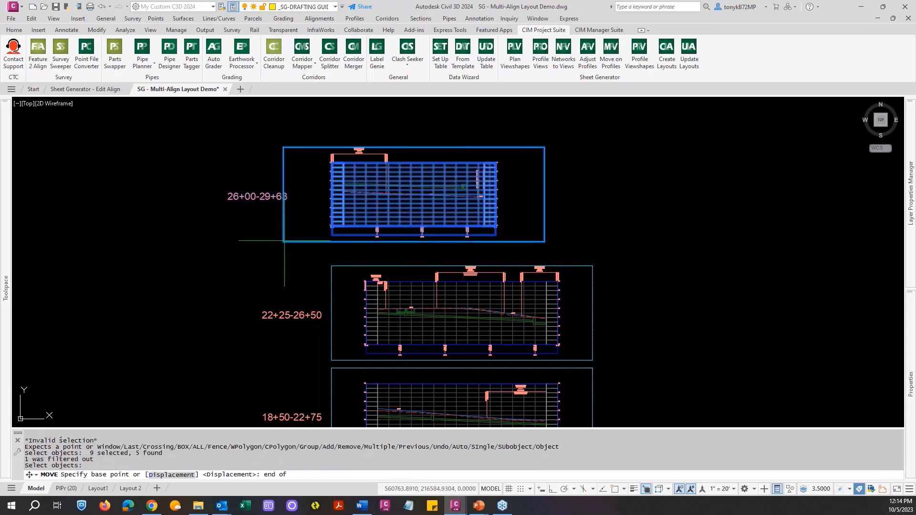
left_click(285, 242)
type("per")
key("Return")
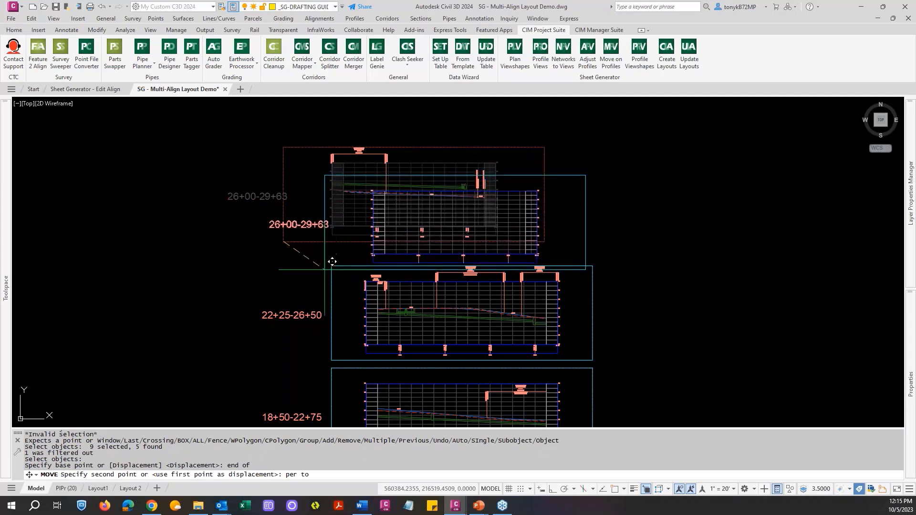
left_click(337, 261)
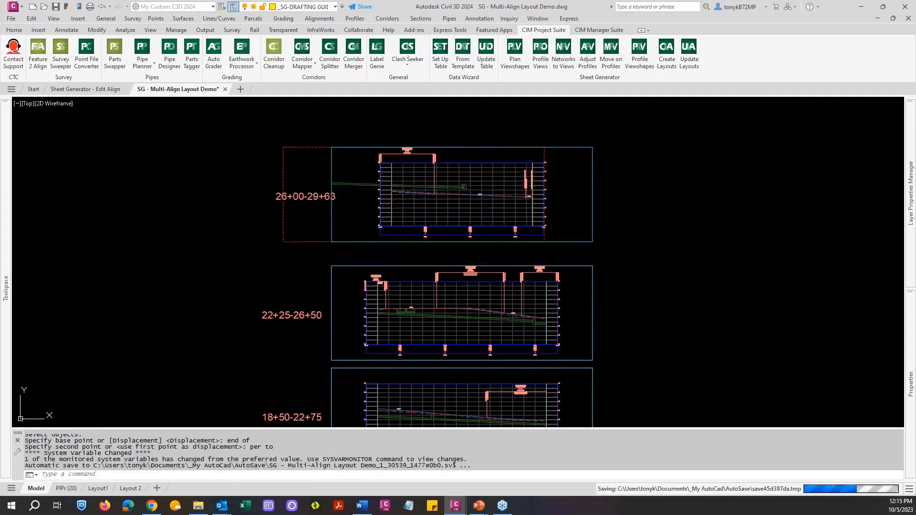
Step: Regenerate the drawing to refresh the pipes in the moved 26+00-29+63 profile view
key("Escape")
key("Escape")
key("Escape")
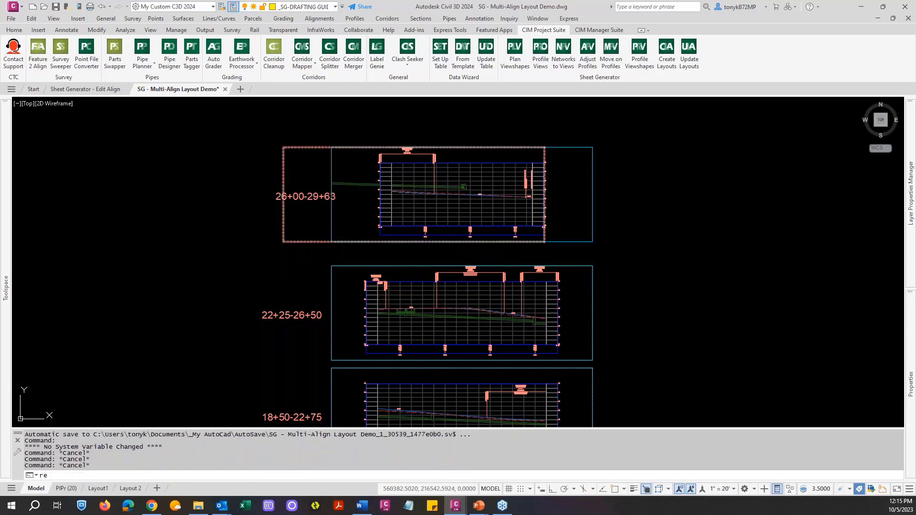
type("re")
key("Return")
key("Escape")
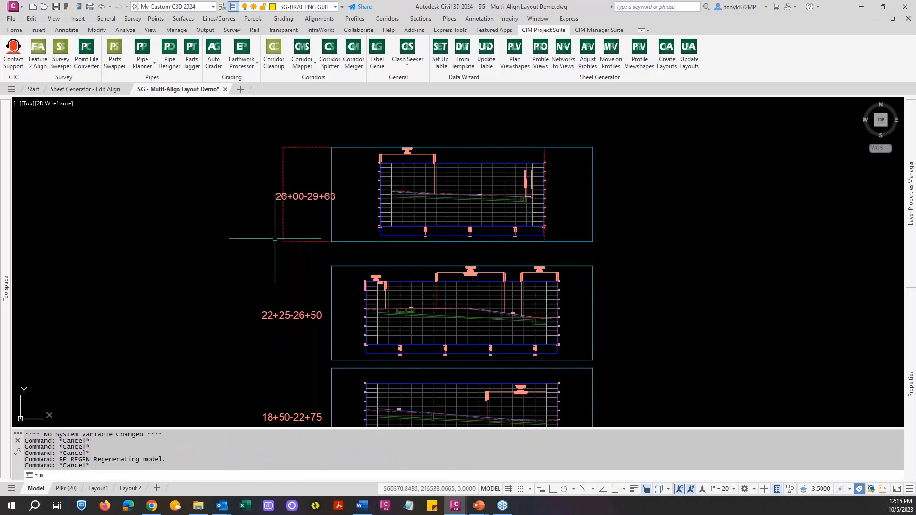
Step: Move the red dashed print area block from its lower-left endpoint to the lower-left corner of the 26+00-29+63 viewshape
type("m")
key("Return")
left_click(288, 241)
key("Return")
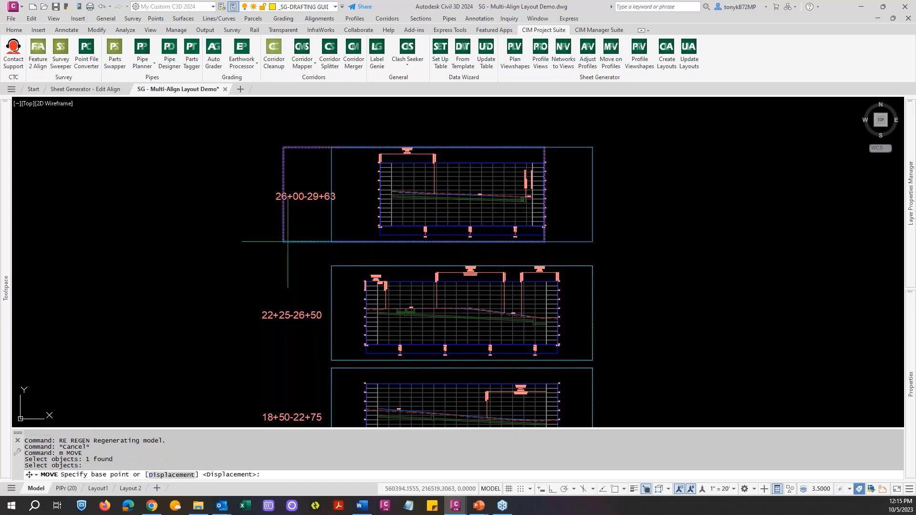
left_click(287, 241)
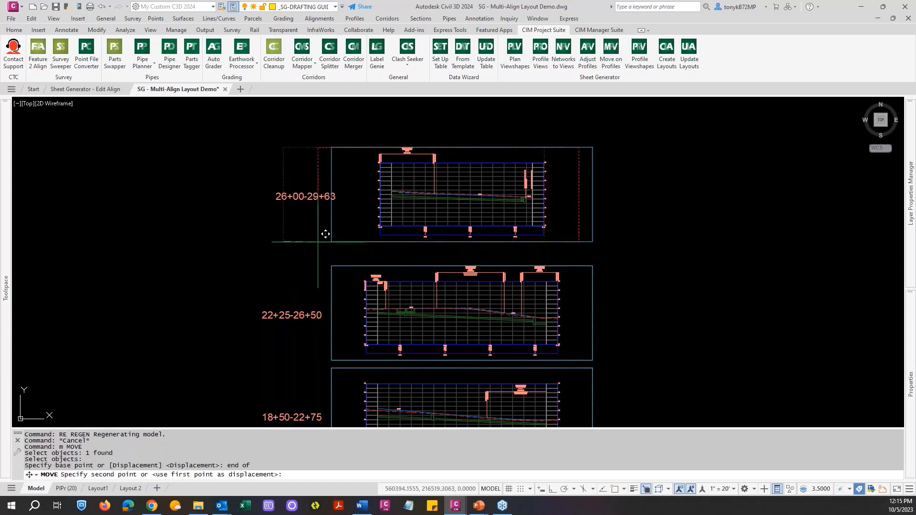
type("end")
key("Return")
left_click(331, 242)
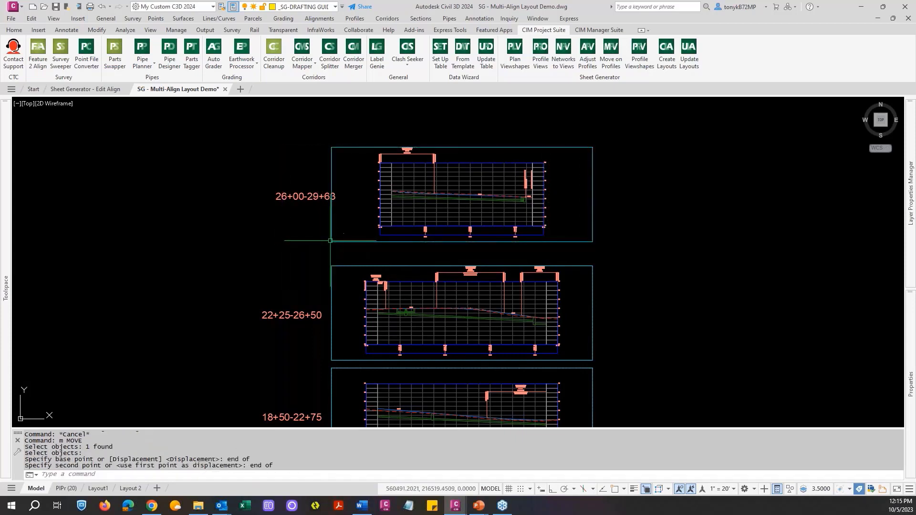
Step: Examine the last Evergreen plan sheet, the plan and profile print block definitions, and the column of aligned profile views
scroll(275, 255, "down", 3)
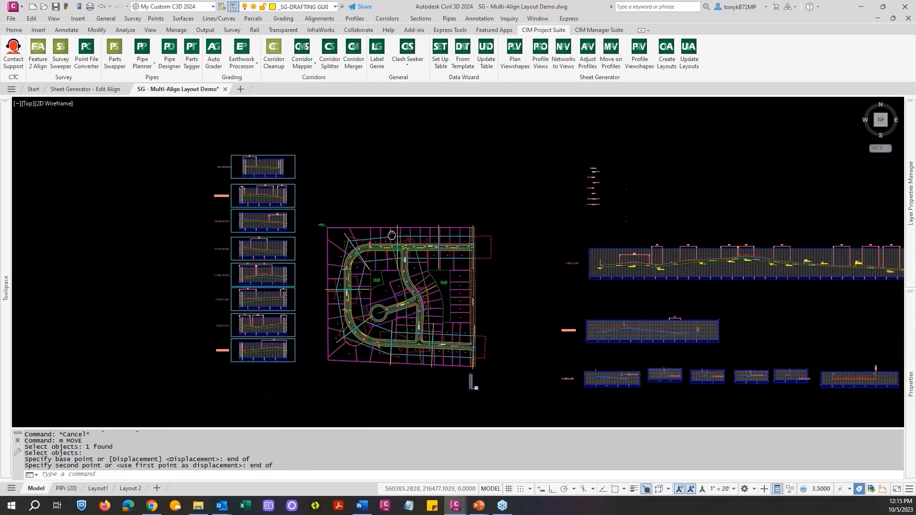
scroll(477, 258, "up", 3)
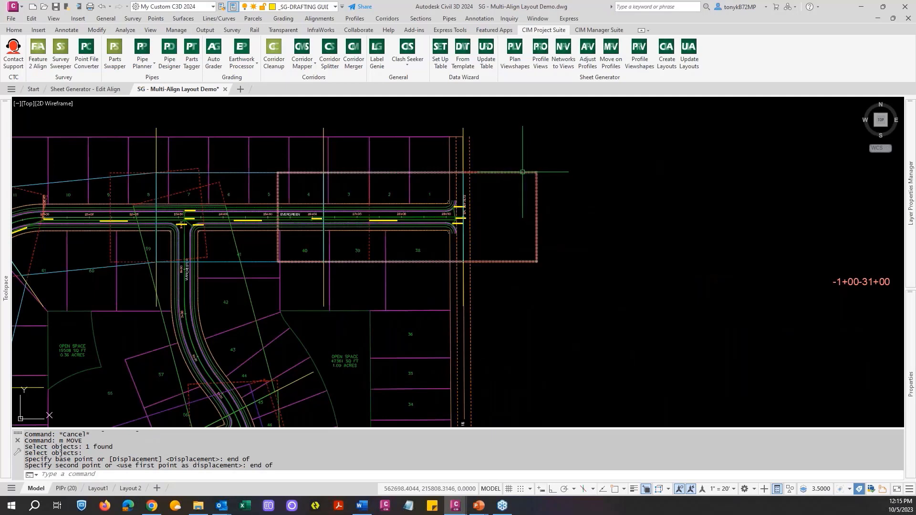
scroll(521, 176, "down", 5)
scroll(517, 234, "up", 8)
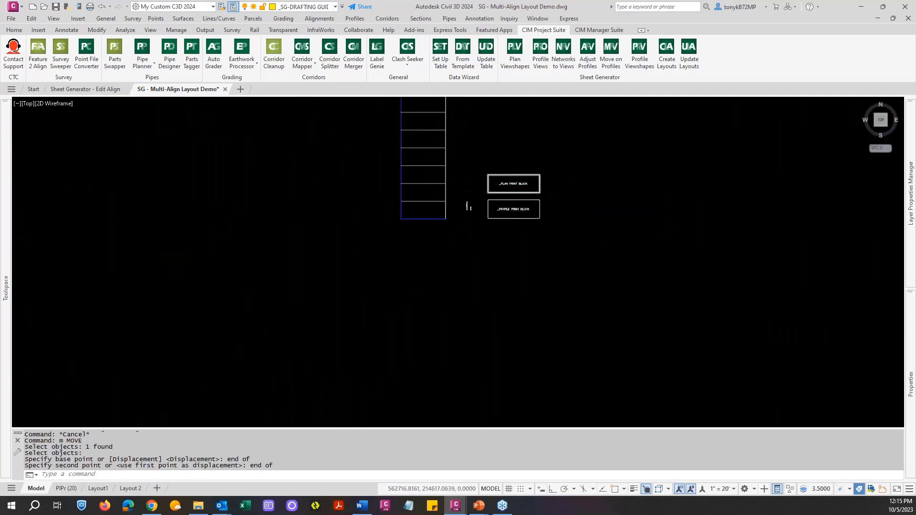
scroll(511, 191, "up", 5)
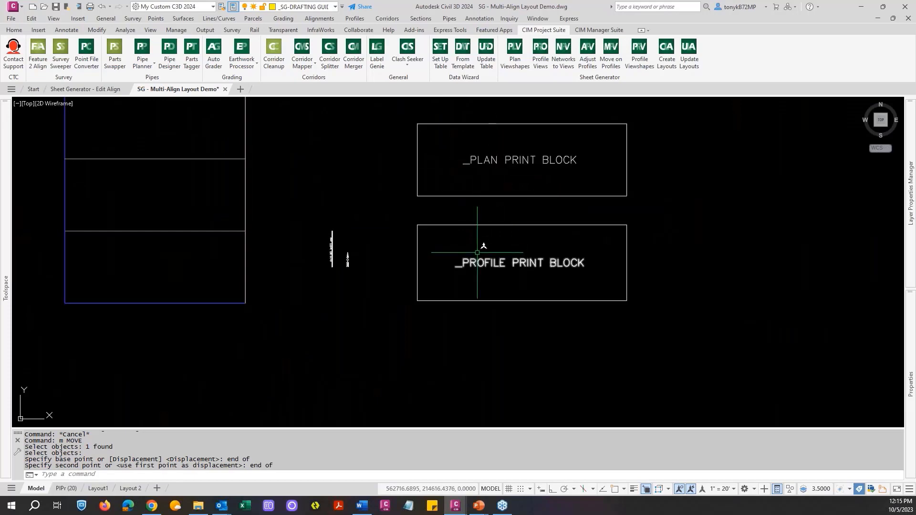
scroll(450, 248, "down", 10)
scroll(415, 238, "down", 5)
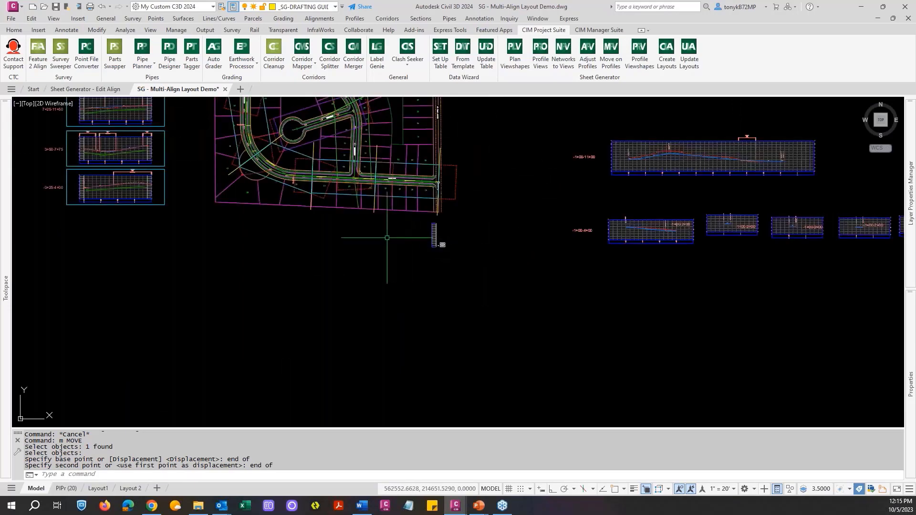
scroll(424, 187, "up", 3)
scroll(425, 187, "down", 1)
middle_click_drag(424, 187, 450, 257)
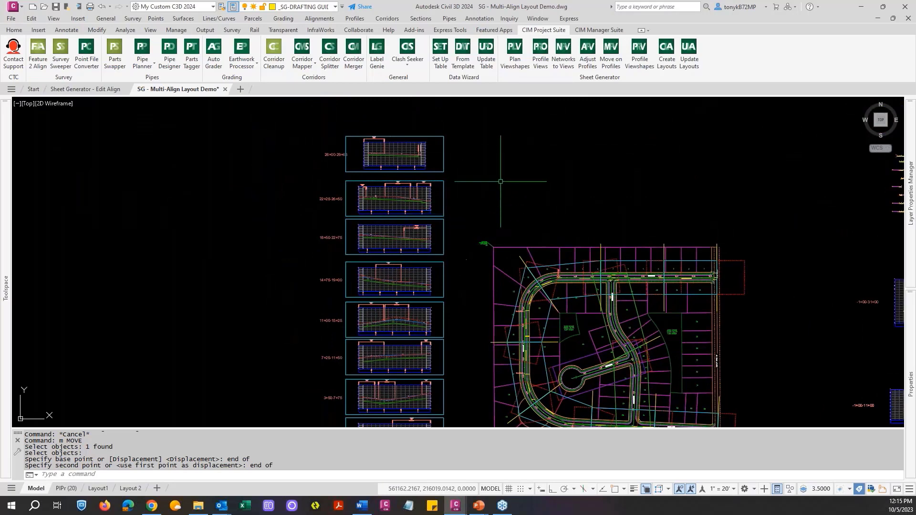
key("Escape")
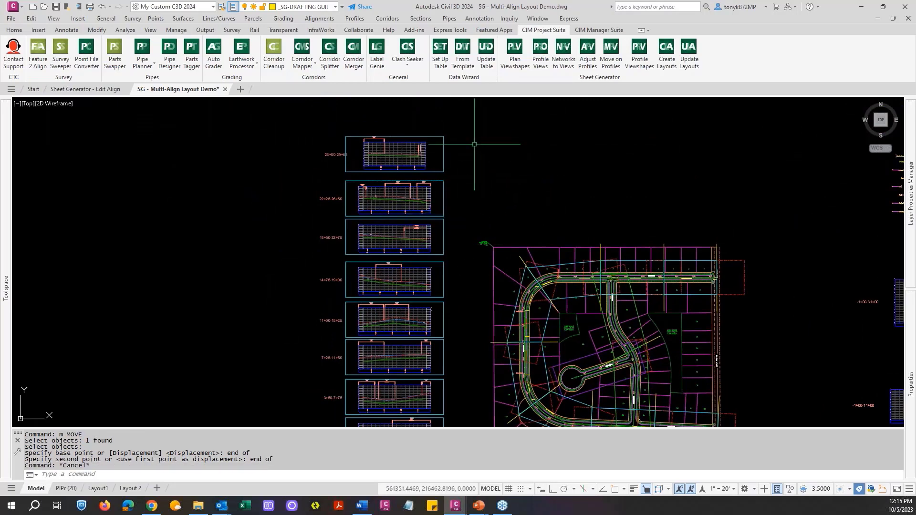
scroll(448, 161, "up", 3)
scroll(470, 189, "down", 5)
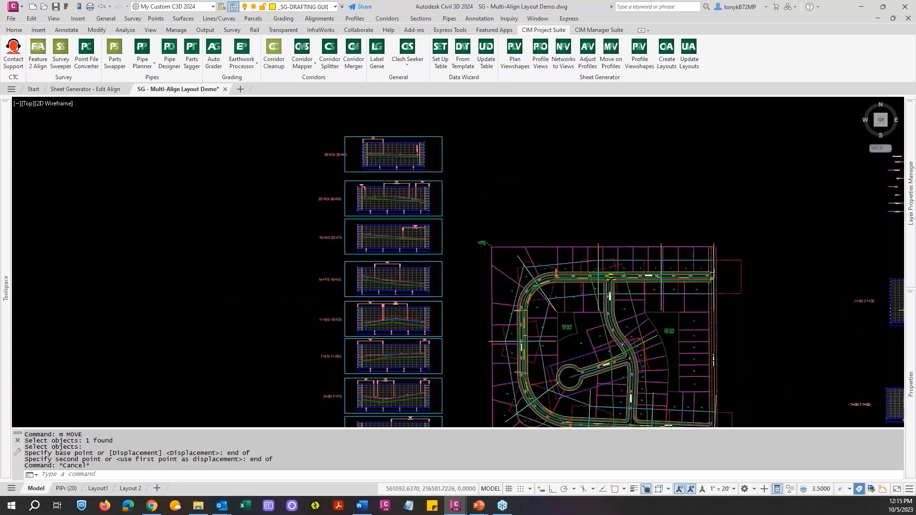
key("Escape")
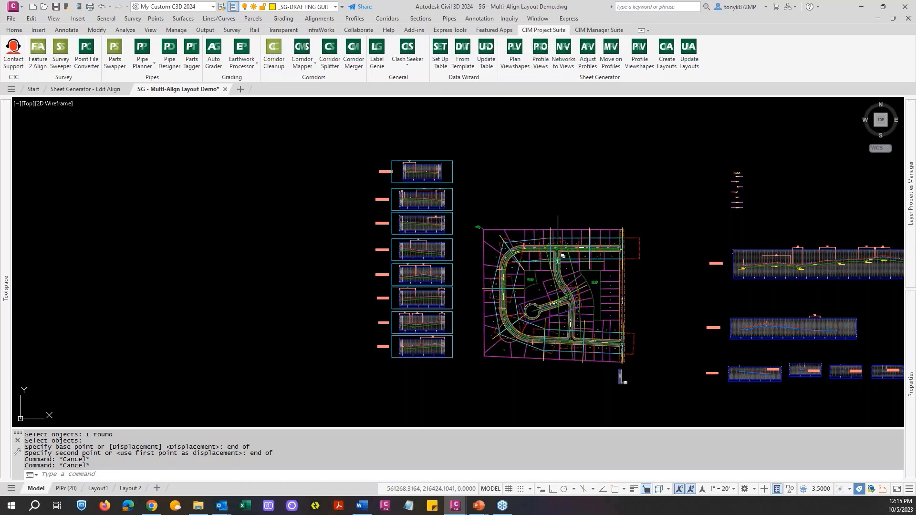
Step: Update the viewshapes of the eight stacked Evergreen profile views, positioning them with Align with Plan Matchline on the Evergreen alignment
scroll(562, 256, "up", 5)
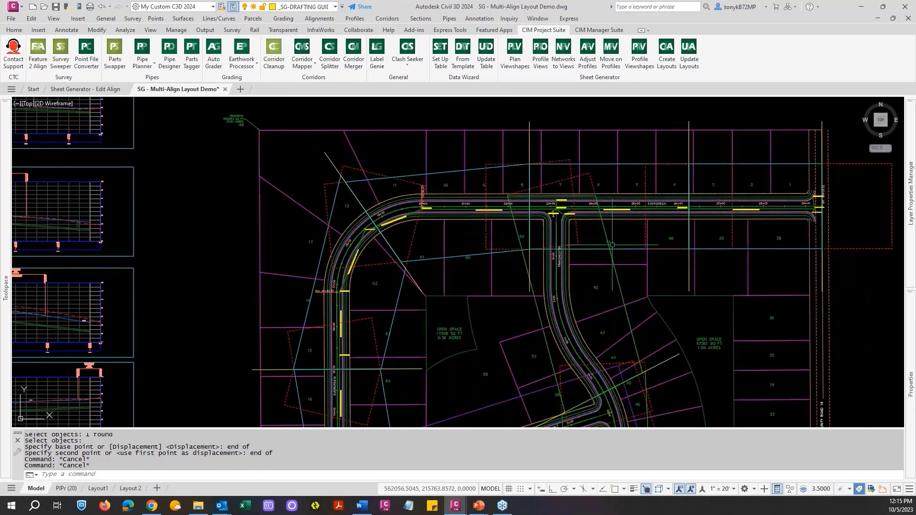
scroll(612, 245, "down", 6)
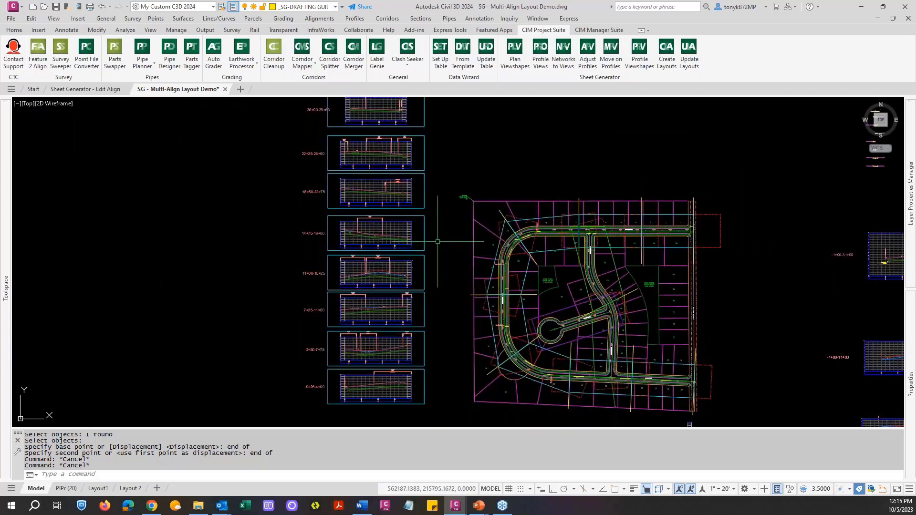
scroll(440, 244, "down", 2)
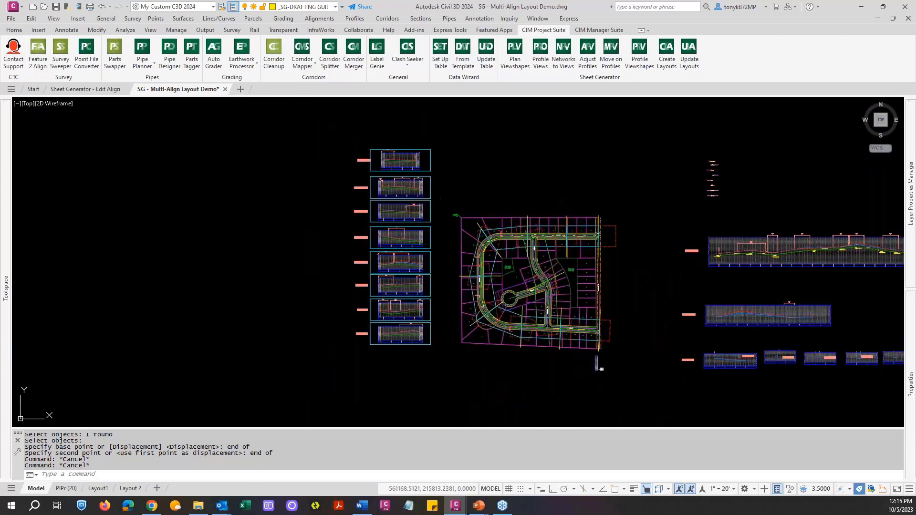
key("Escape")
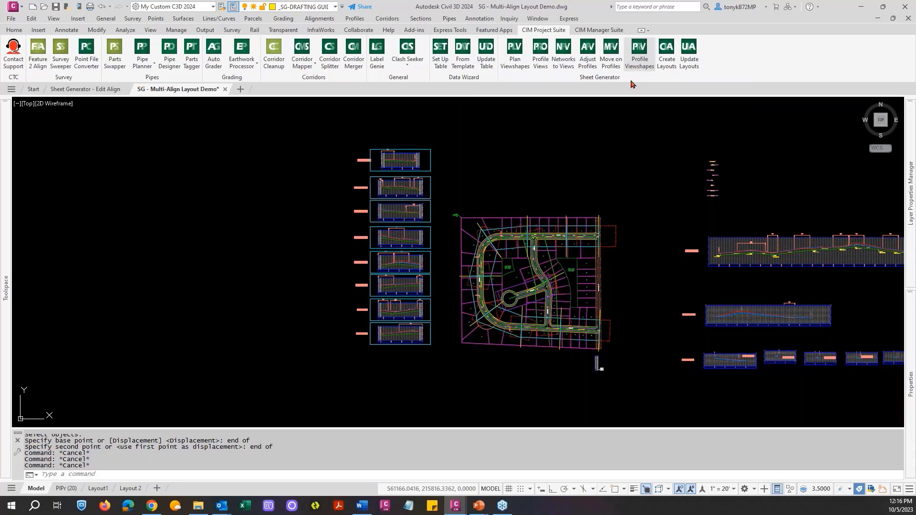
left_click(640, 52)
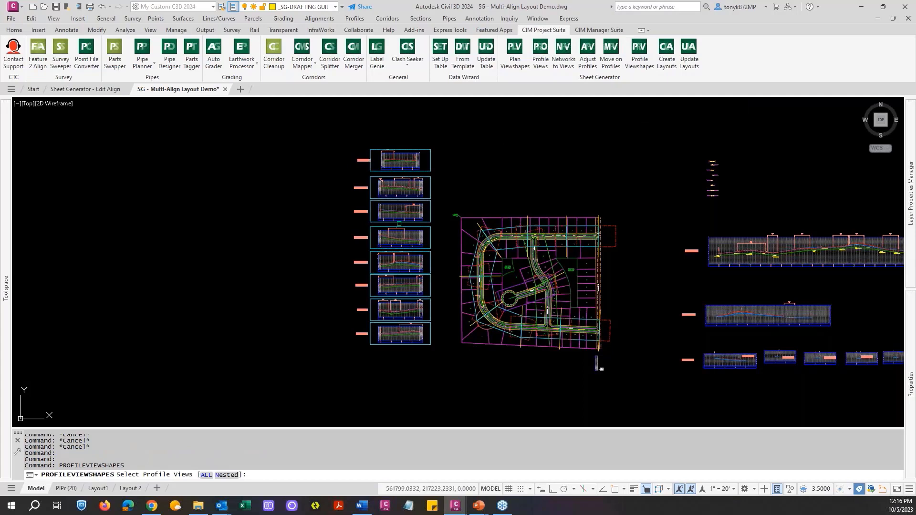
left_click(357, 344)
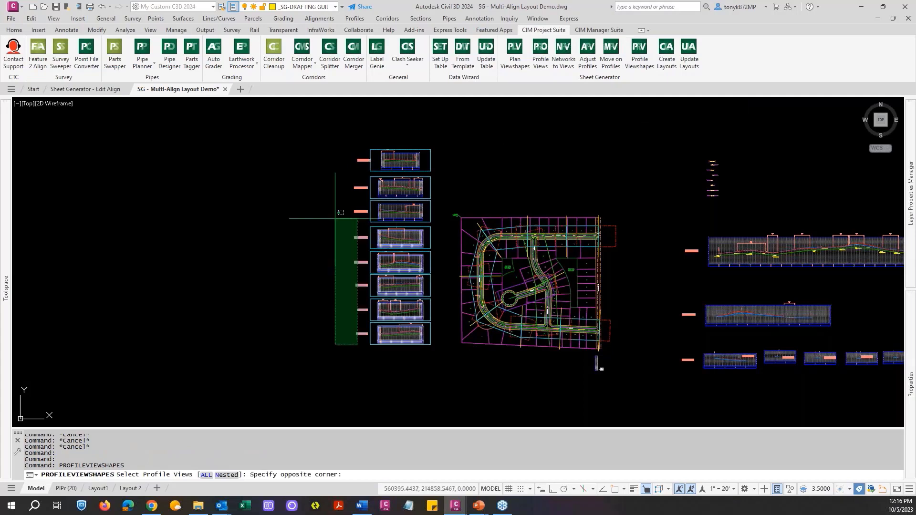
left_click(335, 219)
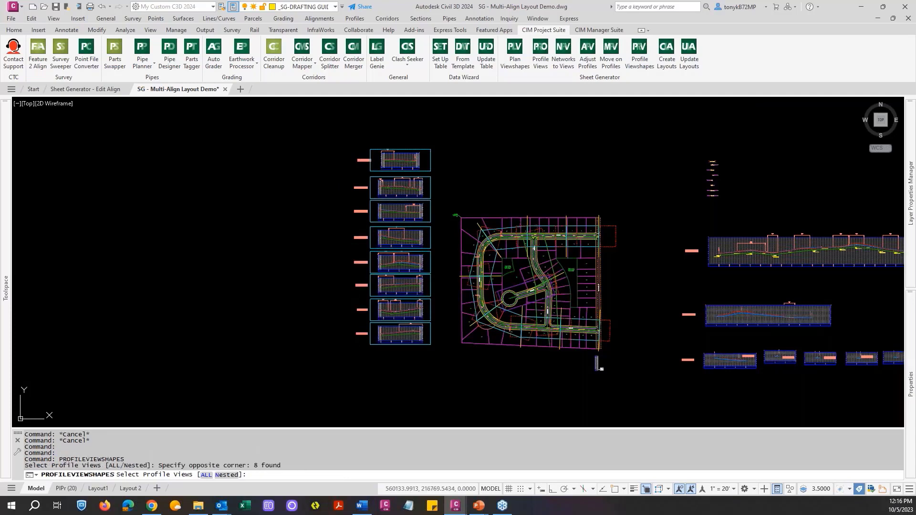
key("Return")
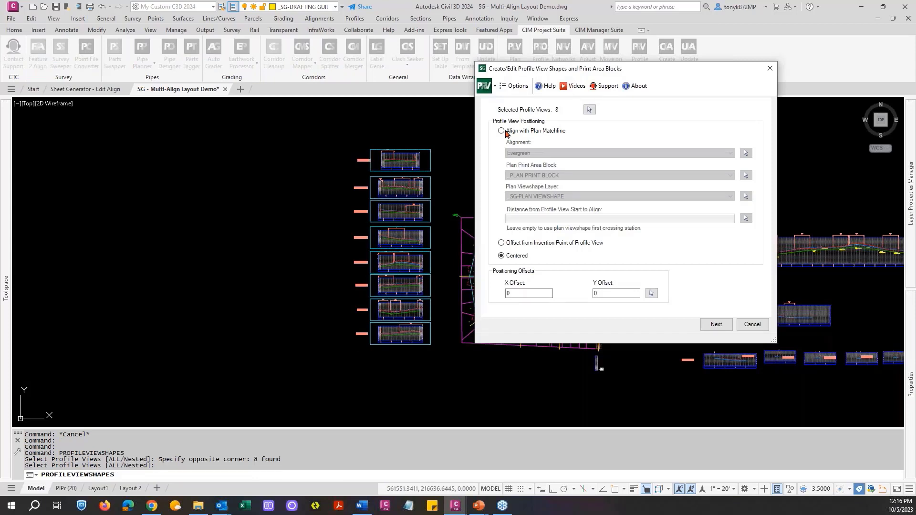
left_click(501, 131)
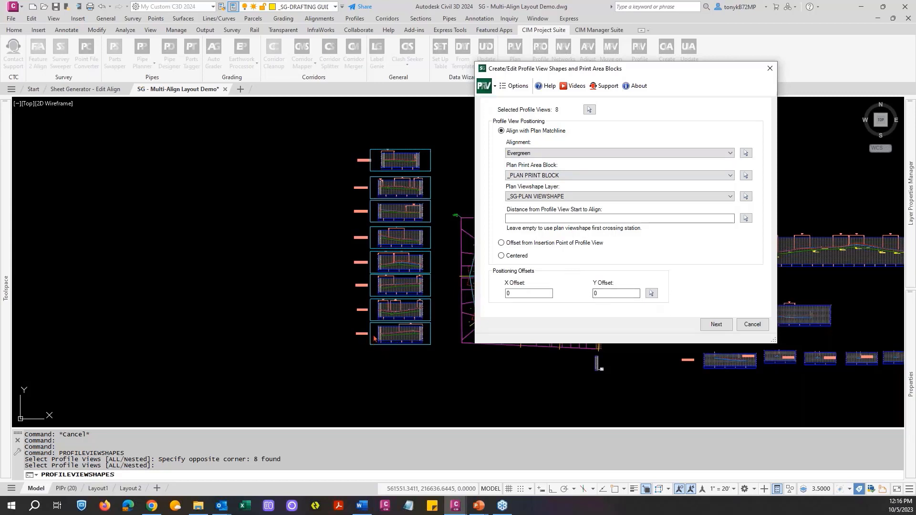
left_click(715, 324)
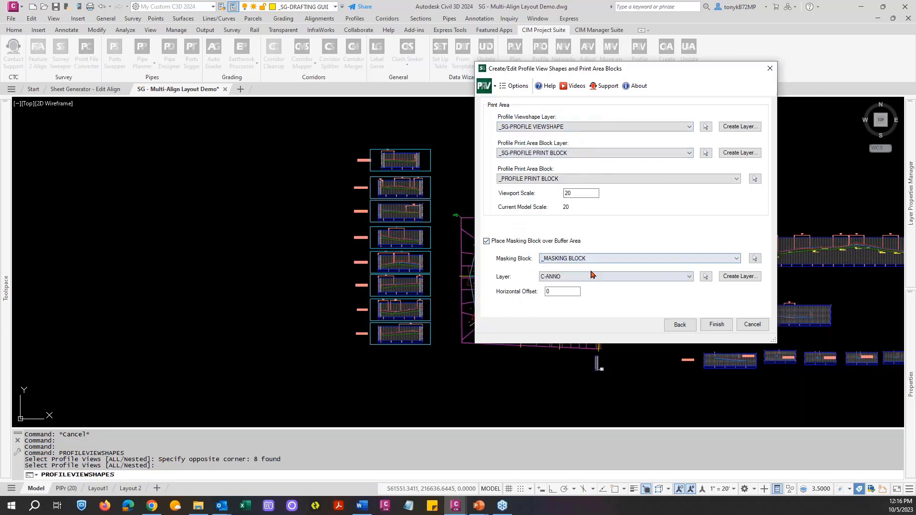
left_click(716, 325)
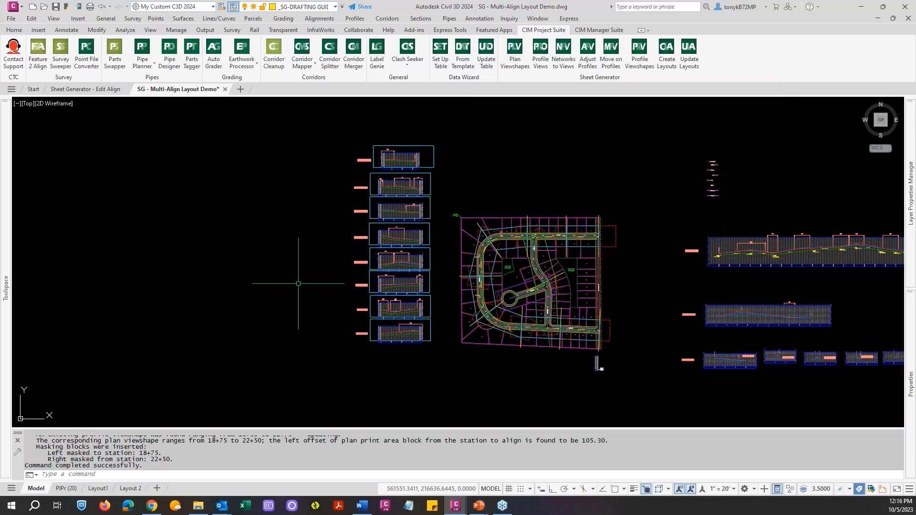
Step: Examine the updated viewshapes in the Evergreen profile view column and compare them with the first and last Evergreen plan sheets
scroll(418, 164, "up", 3)
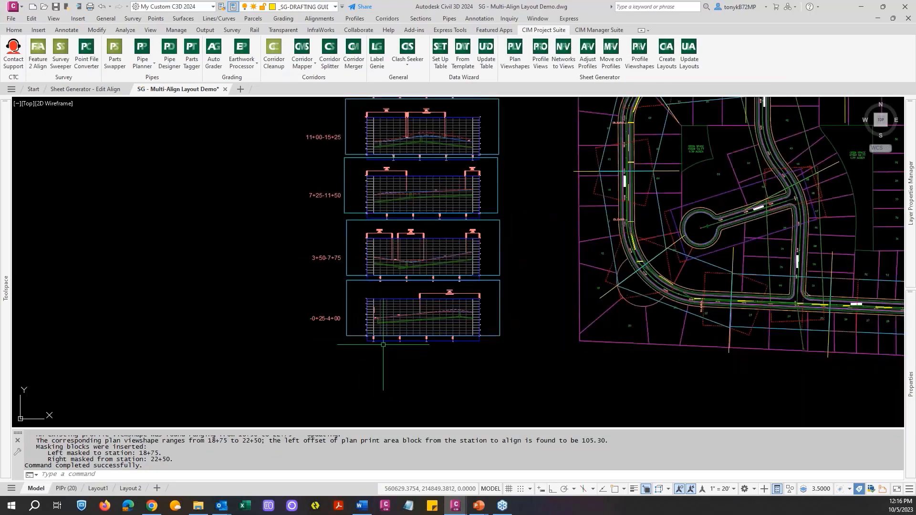
scroll(417, 164, "down", 3)
scroll(418, 164, "up", 4)
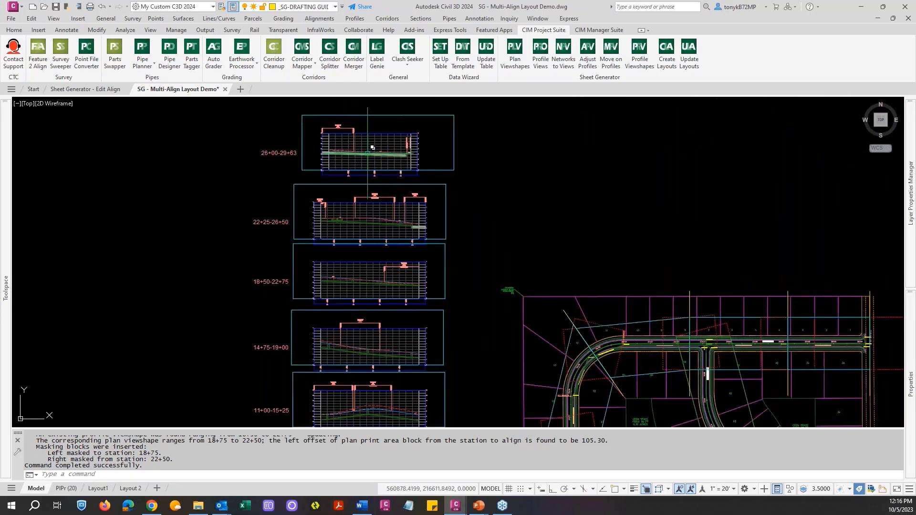
scroll(373, 152, "down", 2)
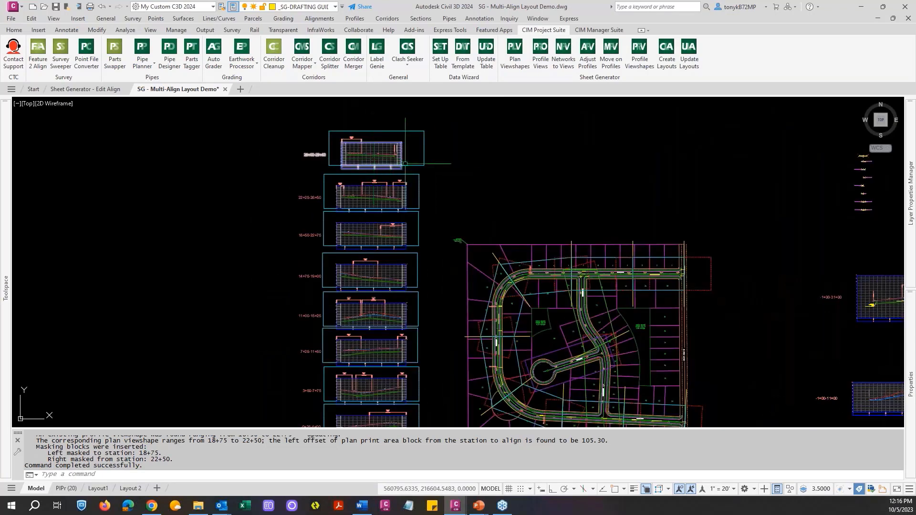
scroll(411, 167, "up", 3)
scroll(411, 167, "down", 3)
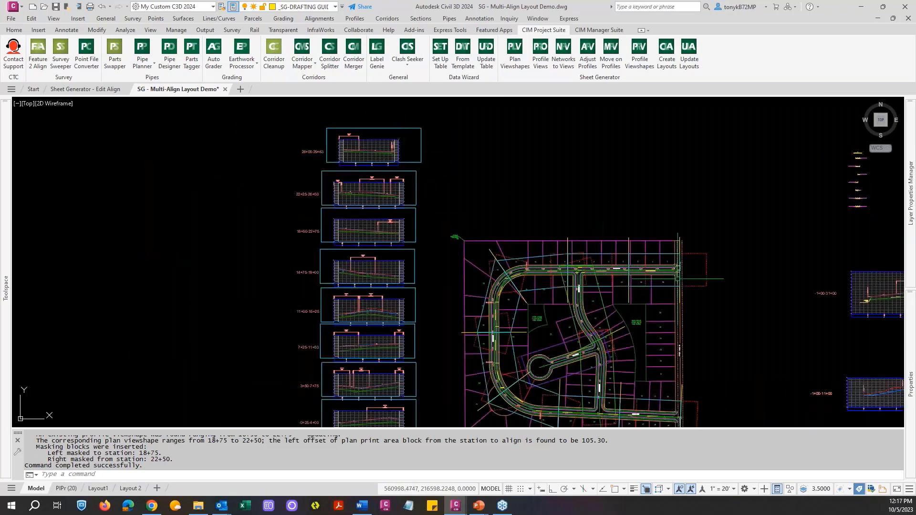
scroll(685, 288, "up", 2)
scroll(683, 274, "up", 2)
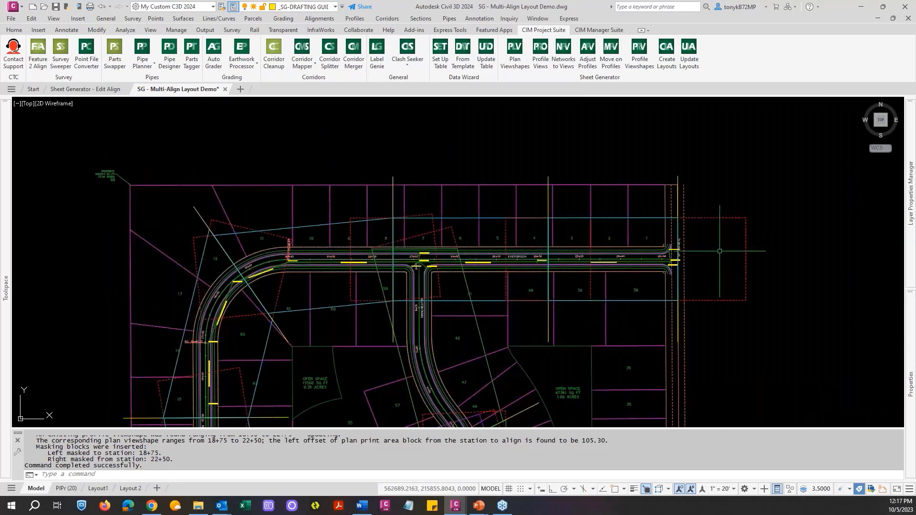
scroll(709, 260, "down", 4)
scroll(701, 248, "up", 2)
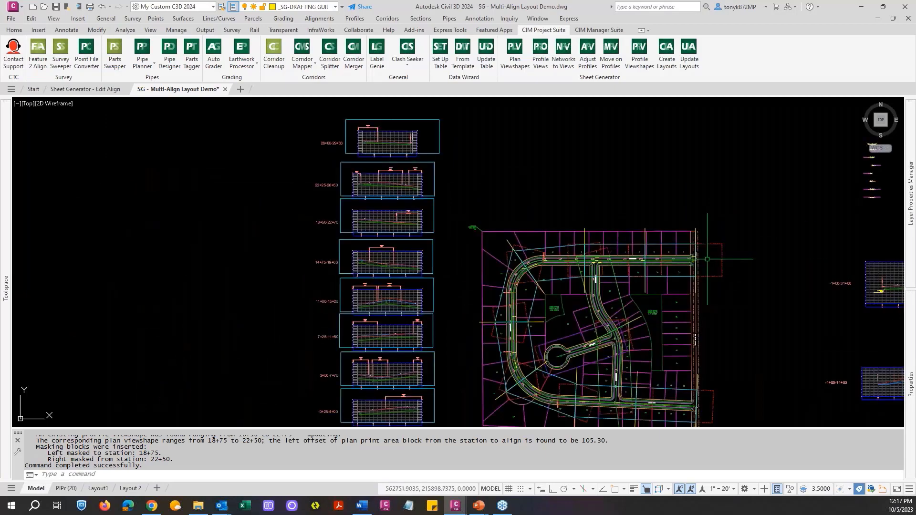
middle_click_drag(699, 249, 690, 233)
scroll(573, 296, "up", 3)
scroll(511, 264, "down", 3)
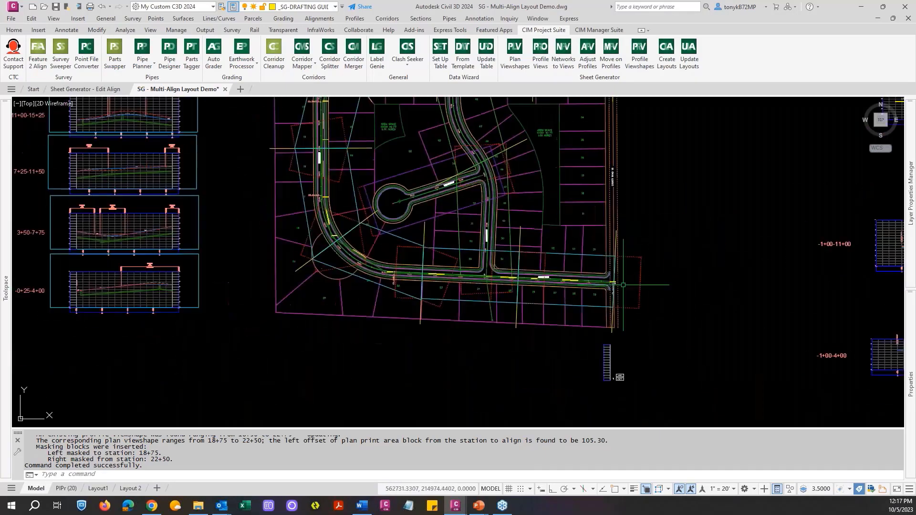
scroll(511, 264, "up", 1)
scroll(511, 264, "down", 2)
scroll(472, 250, "up", 1)
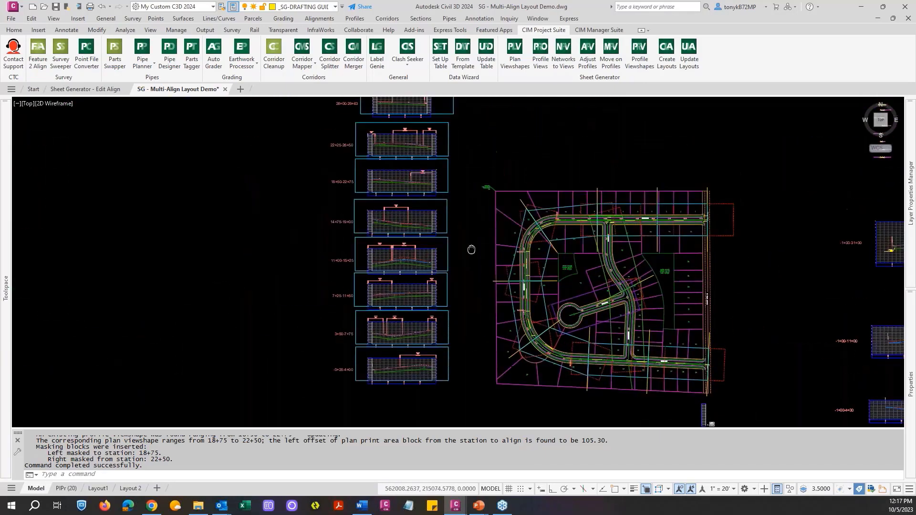
scroll(693, 365, "up", 4)
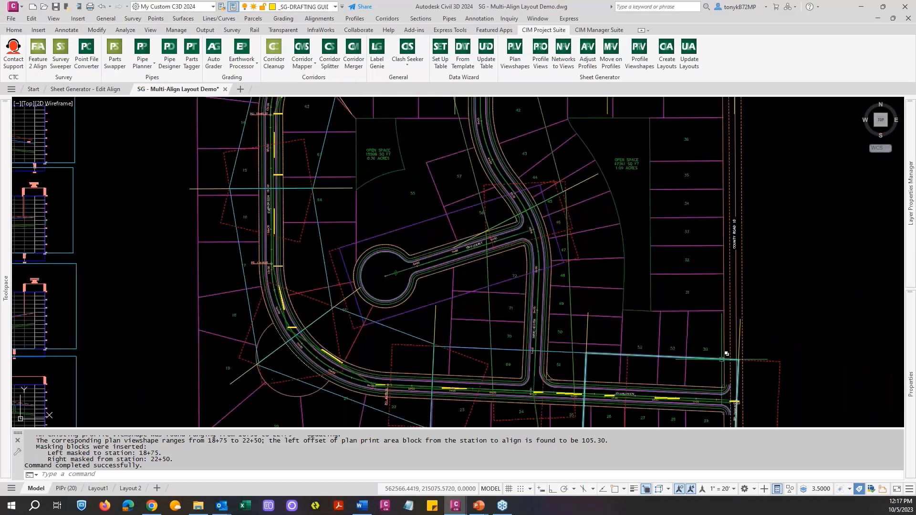
scroll(716, 362, "down", 4)
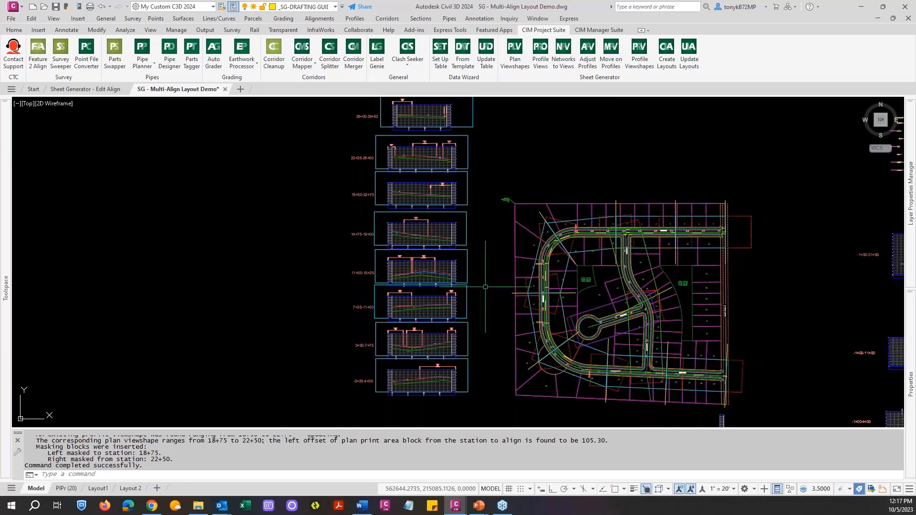
scroll(485, 288, "down", 2)
middle_click_drag(486, 276, 485, 307)
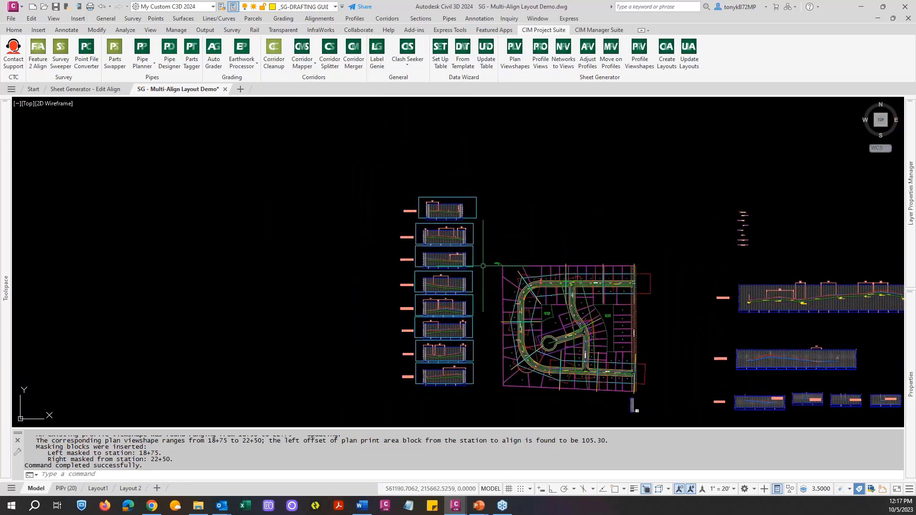
Step: Run Profile Viewshapes again on all eight stacked Evergreen profile views to edit their viewshape positioning
key("Escape")
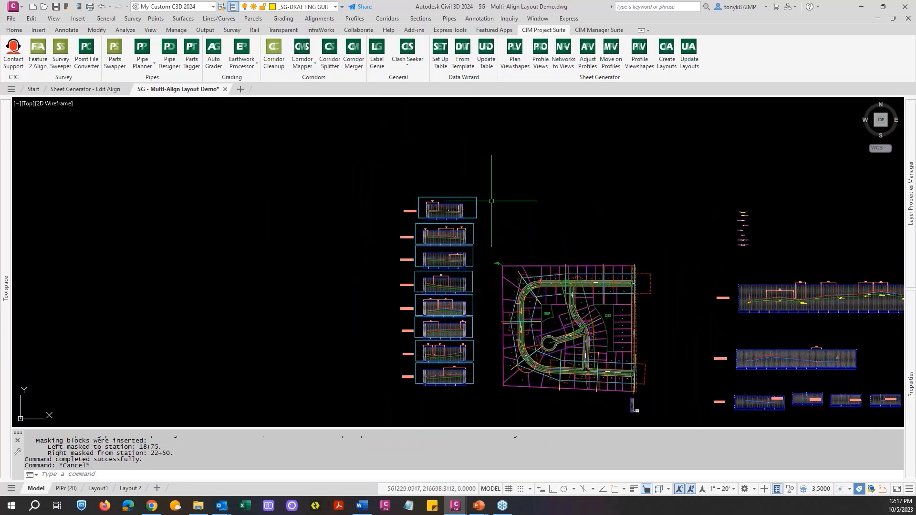
scroll(436, 210, "up", 6)
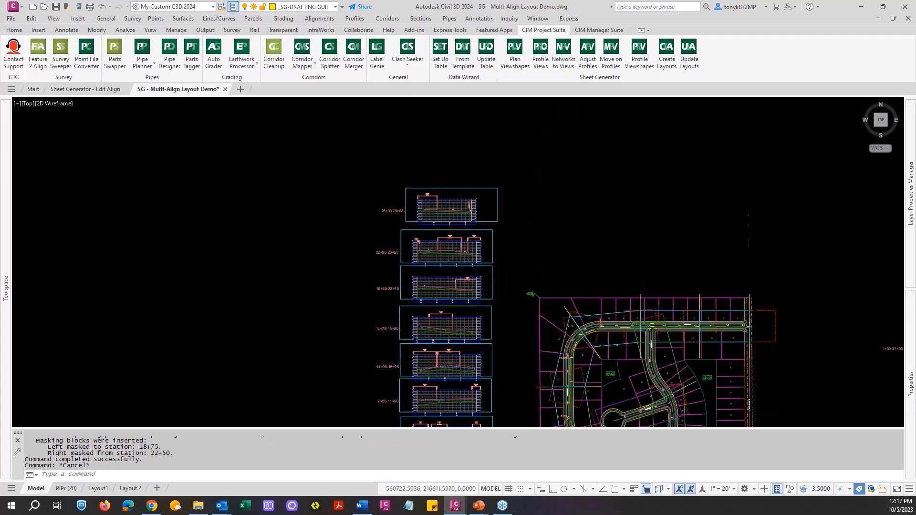
scroll(436, 210, "down", 2)
key("Escape")
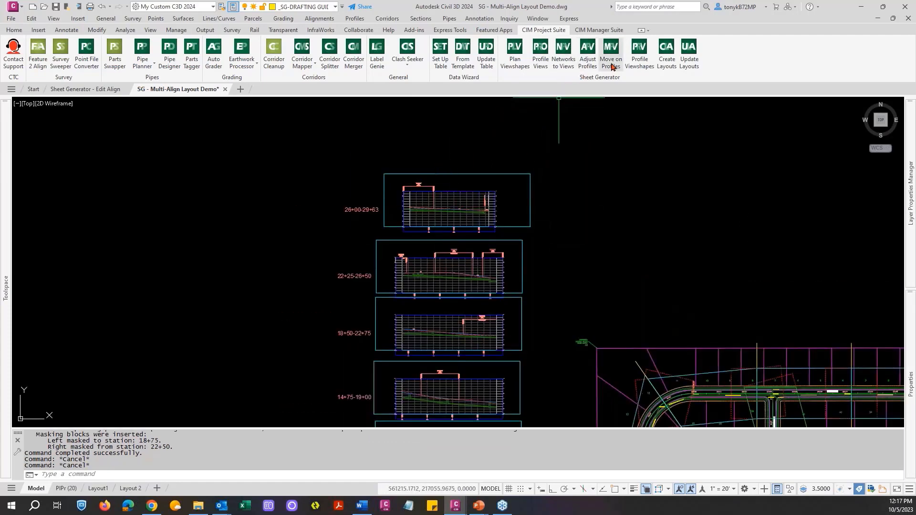
left_click(639, 52)
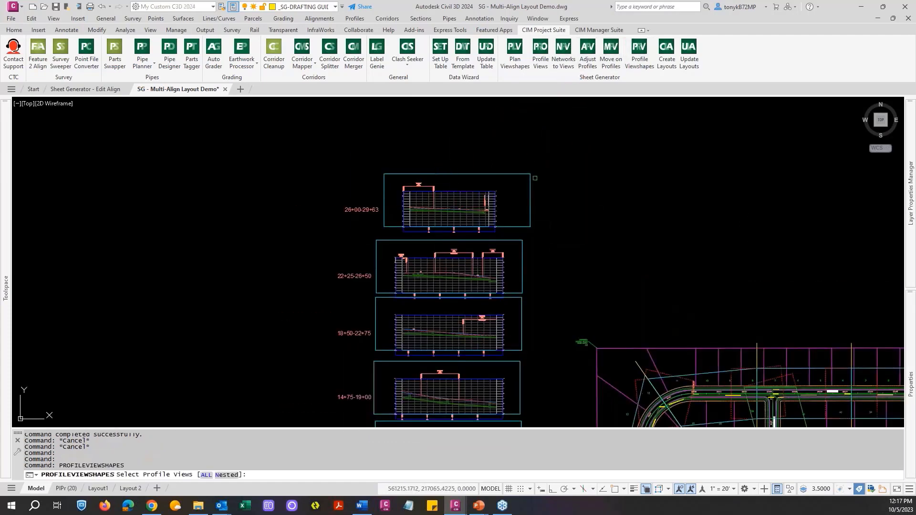
scroll(378, 194, "down", 2)
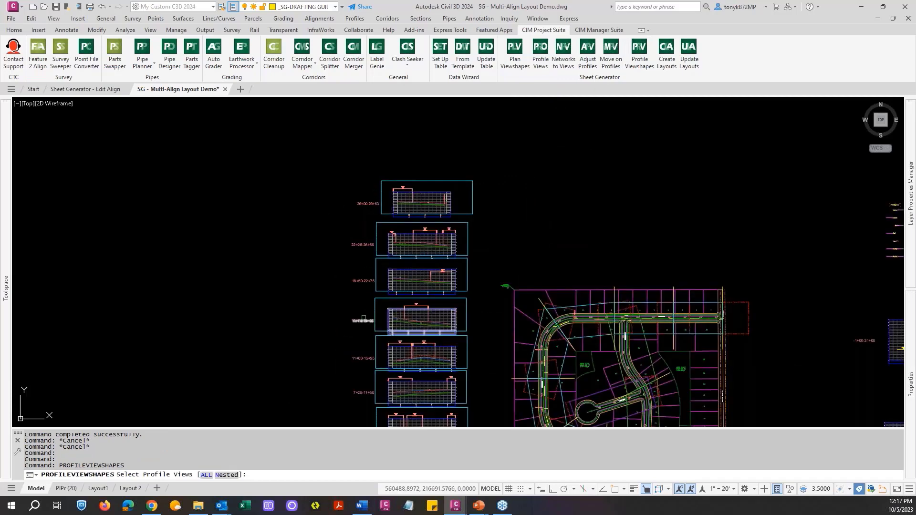
scroll(371, 326, "down", 2)
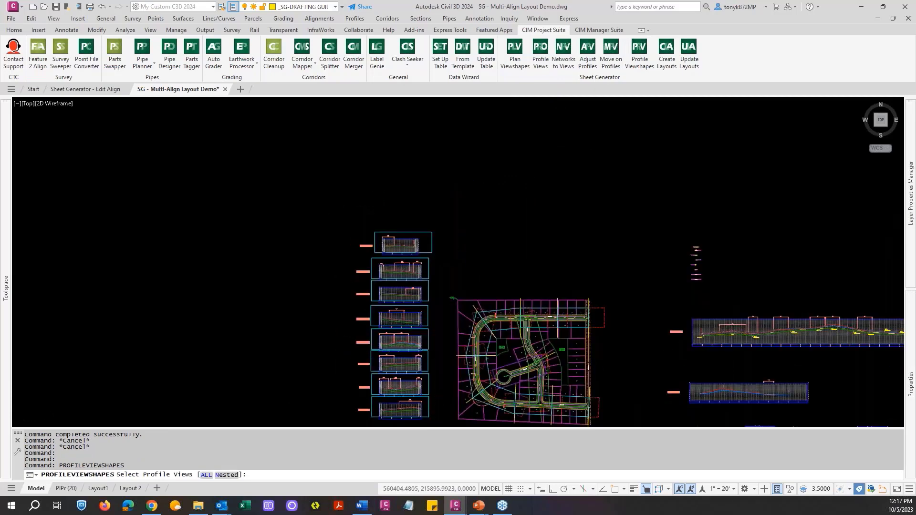
scroll(435, 409, "down", 2)
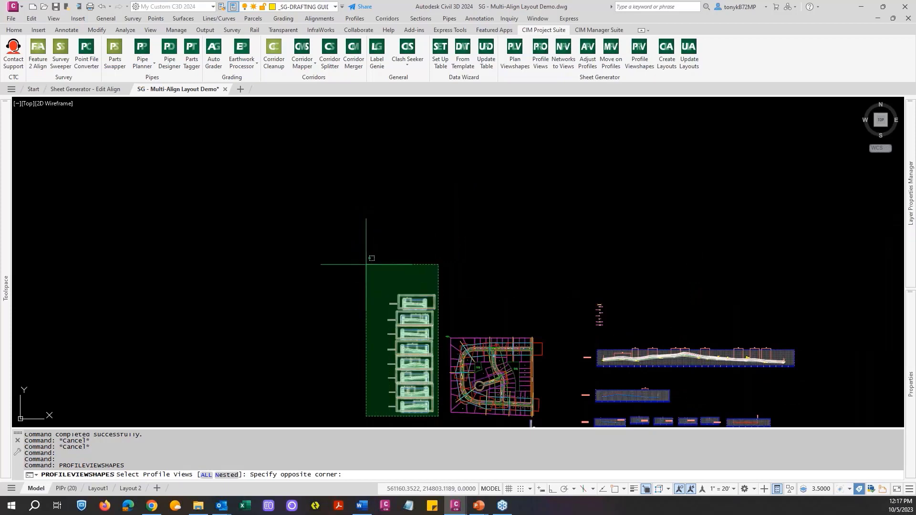
left_click(407, 273)
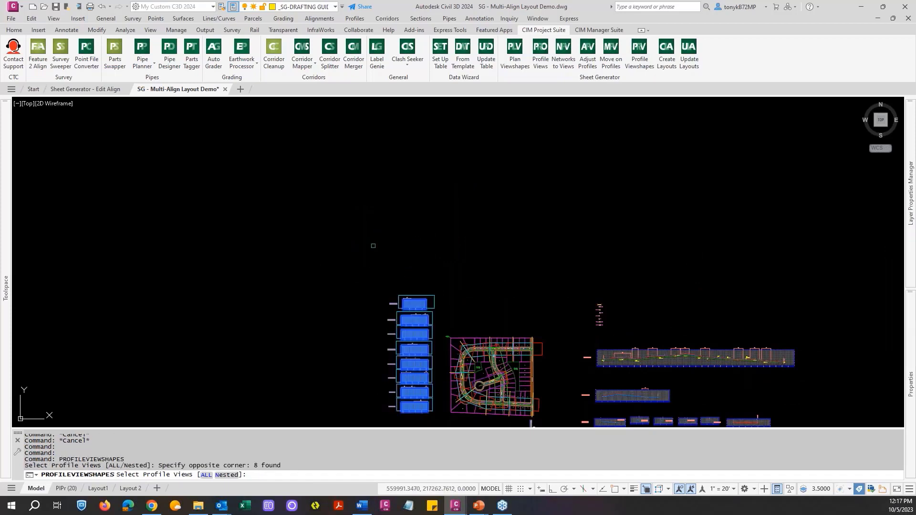
key("Return")
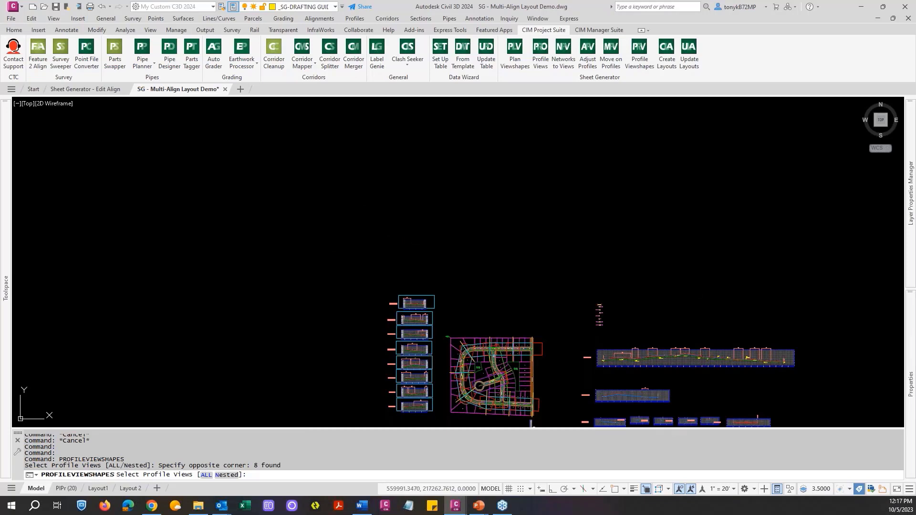
key("Return")
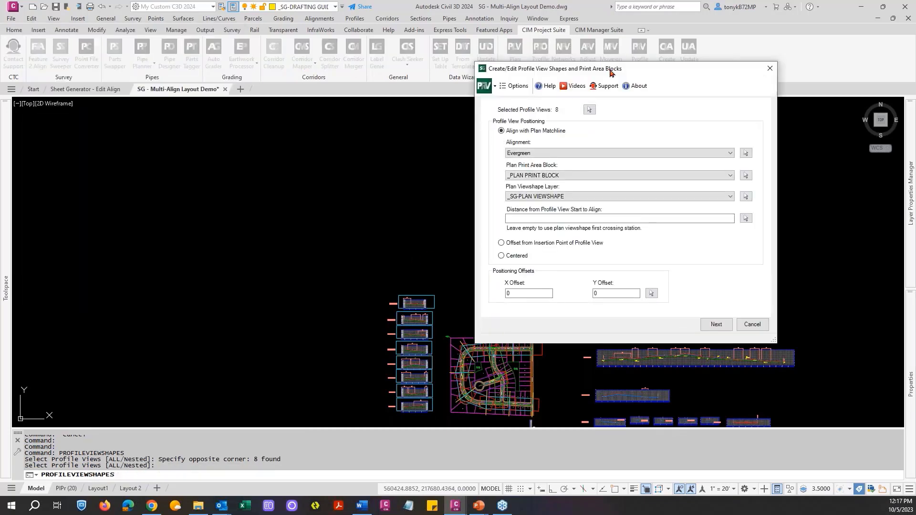
Step: Set the profile viewshape positioning offsets to X -4.5 and Y -30
left_click_drag(609, 72, 173, 34)
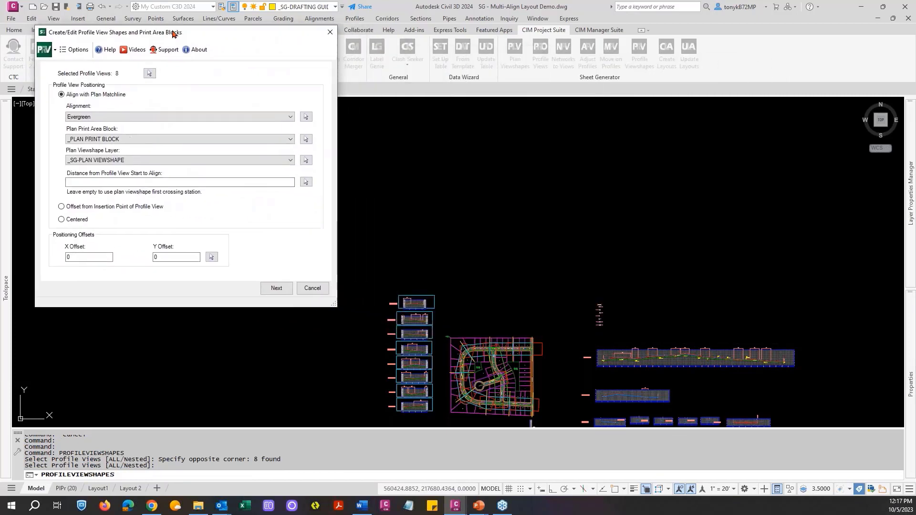
double_click(90, 258)
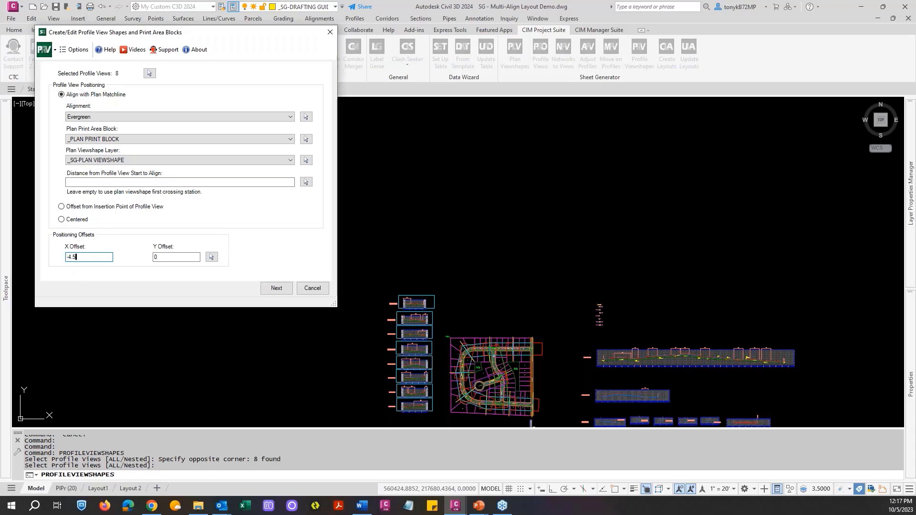
double_click(157, 257)
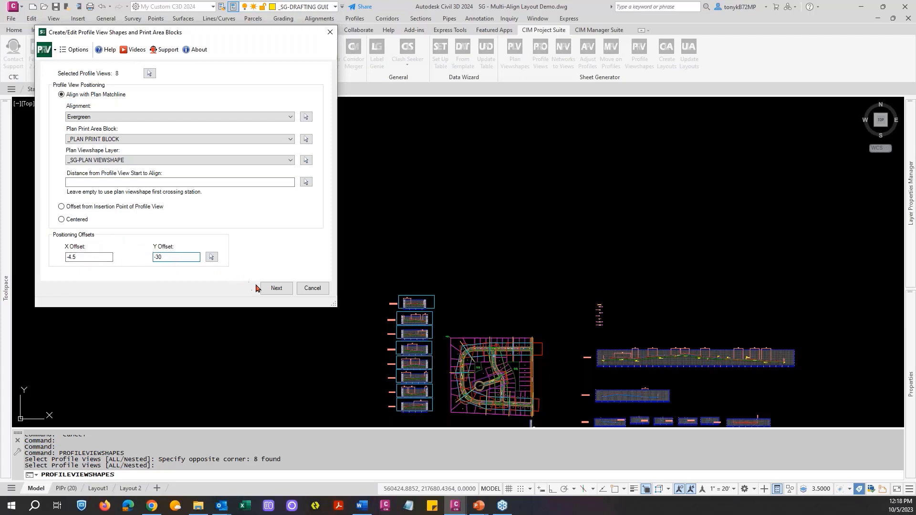
Step: Apply the edited positioning offsets to the eight Evergreen profile viewshapes, keeping the print area and masking block settings
left_click(278, 289)
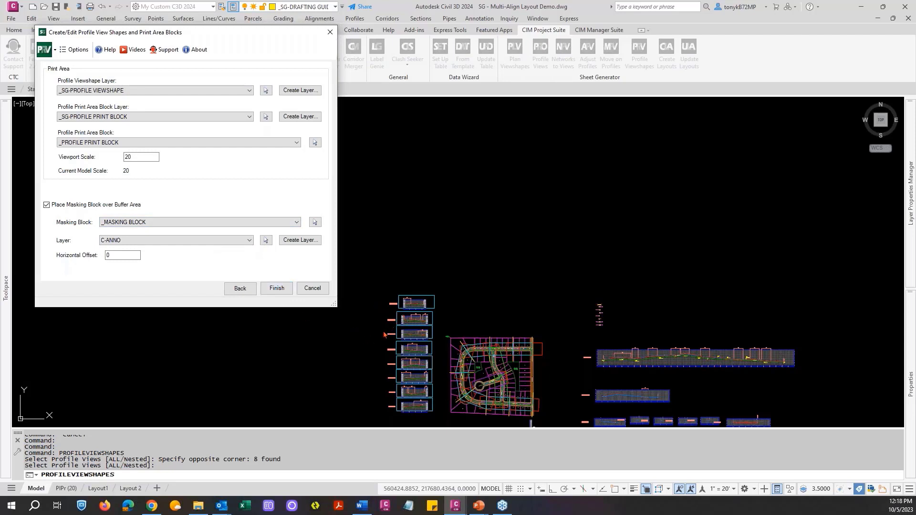
left_click(277, 288)
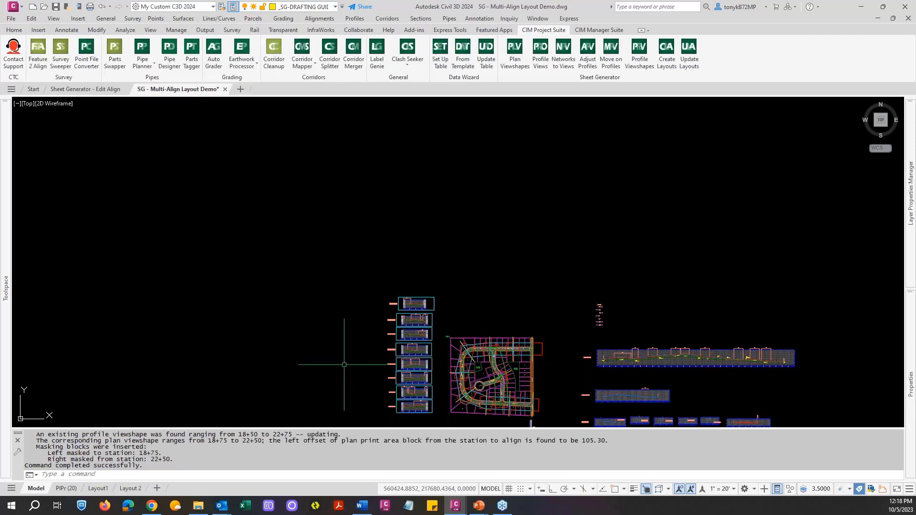
Step: Examine the updated viewshapes and masking down the Evergreen profile view column, and the Manchester and Tiny Court streets in the plan
scroll(403, 299, "up", 10)
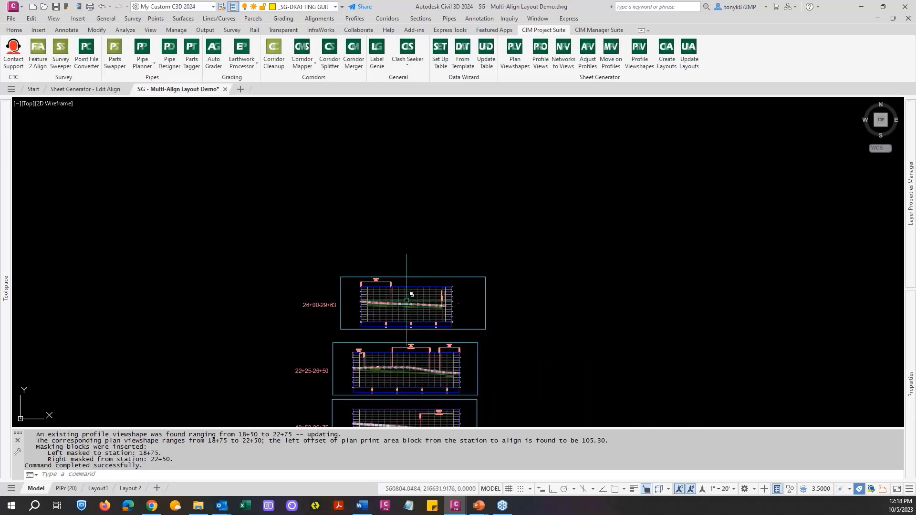
scroll(431, 287, "down", 4)
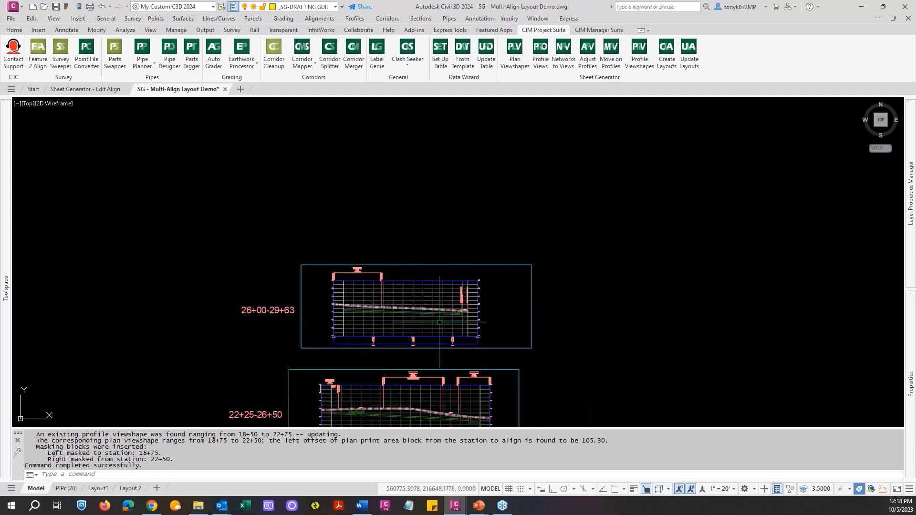
middle_click_drag(486, 306, 479, 257)
scroll(418, 278, "up", 6)
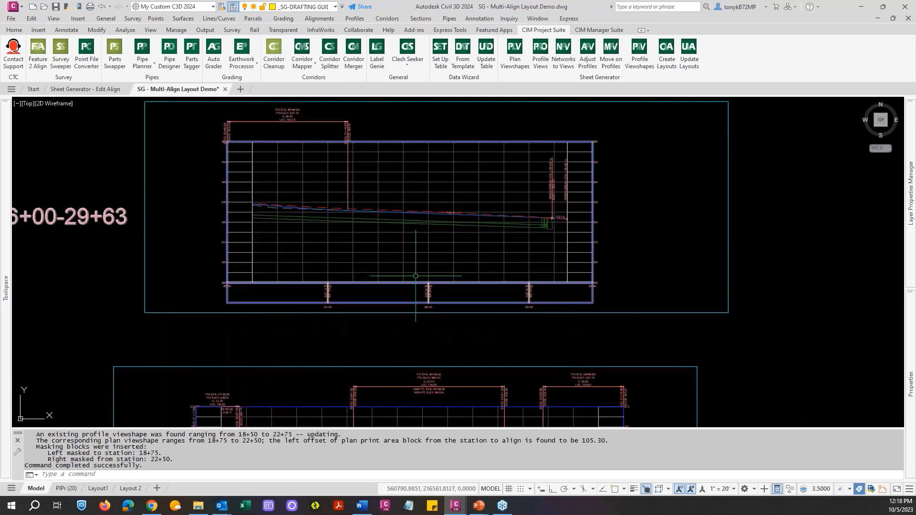
scroll(420, 282, "down", 6)
scroll(674, 383, "down", 4)
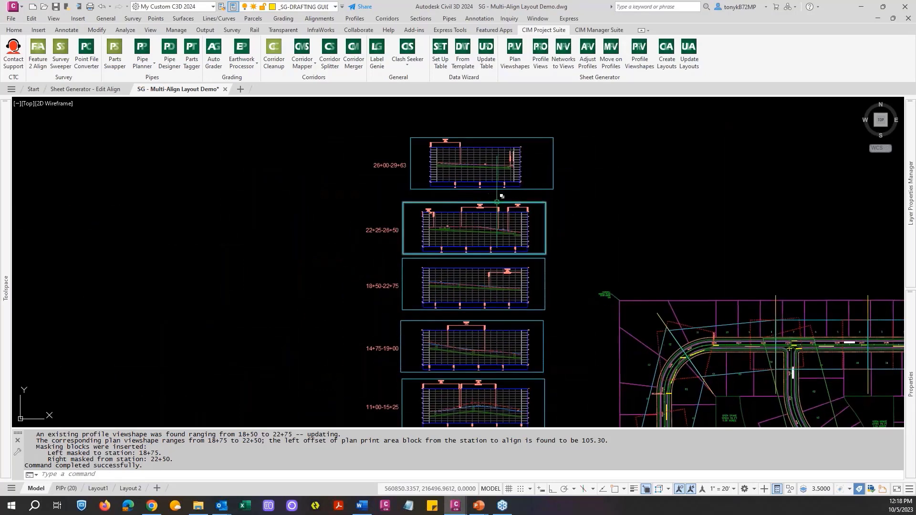
scroll(489, 363, "up", 6)
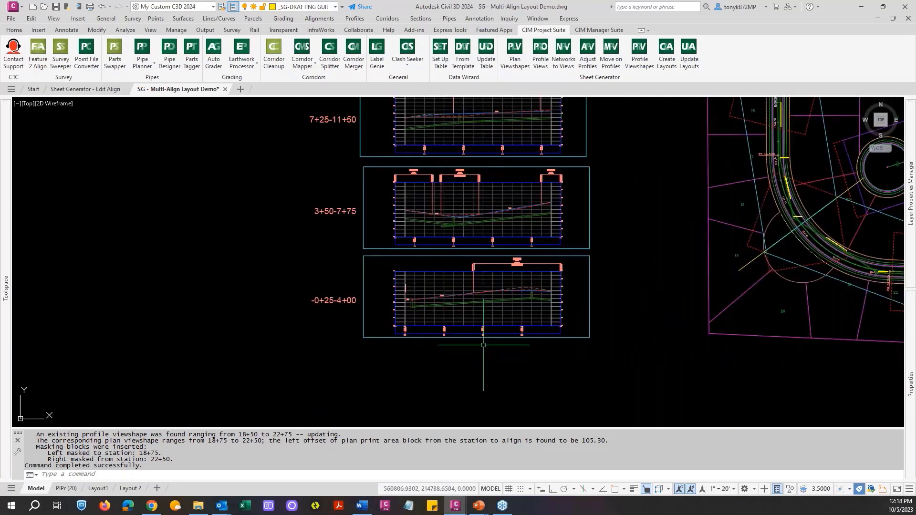
scroll(485, 344, "down", 2)
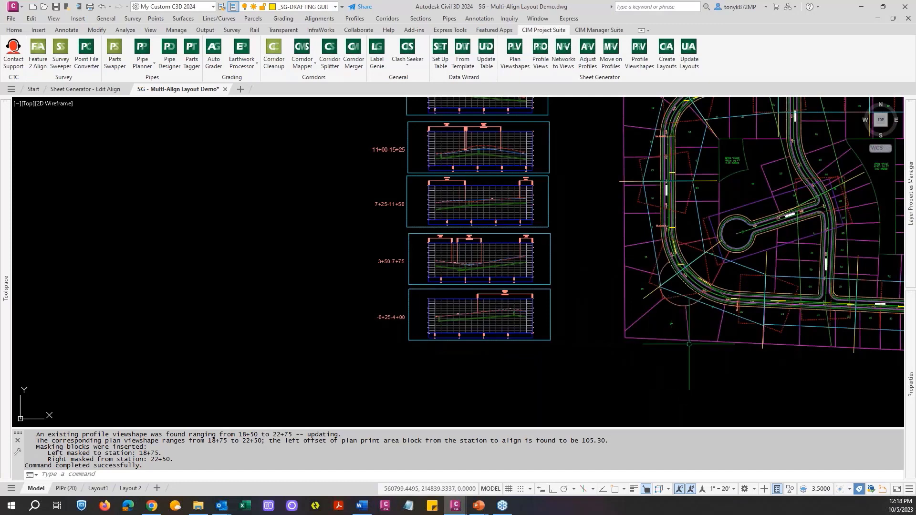
middle_click_drag(684, 345, 553, 346)
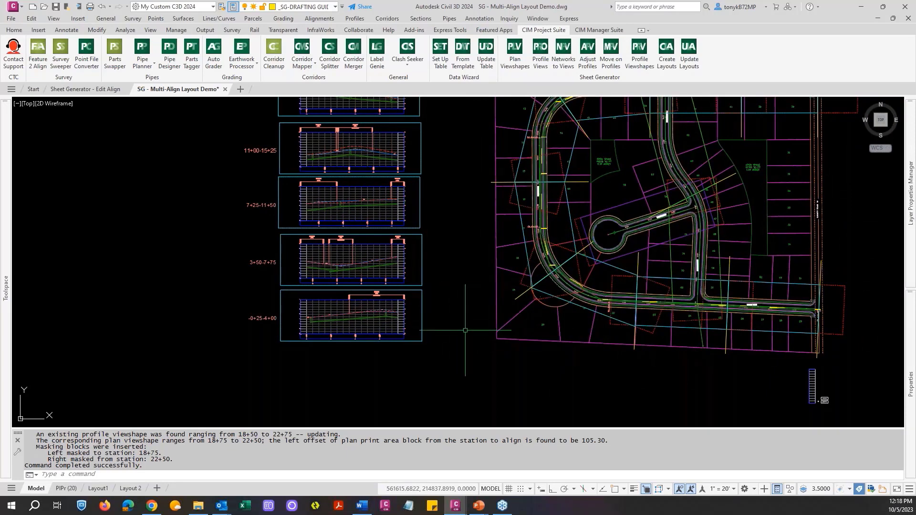
scroll(465, 330, "down", 5)
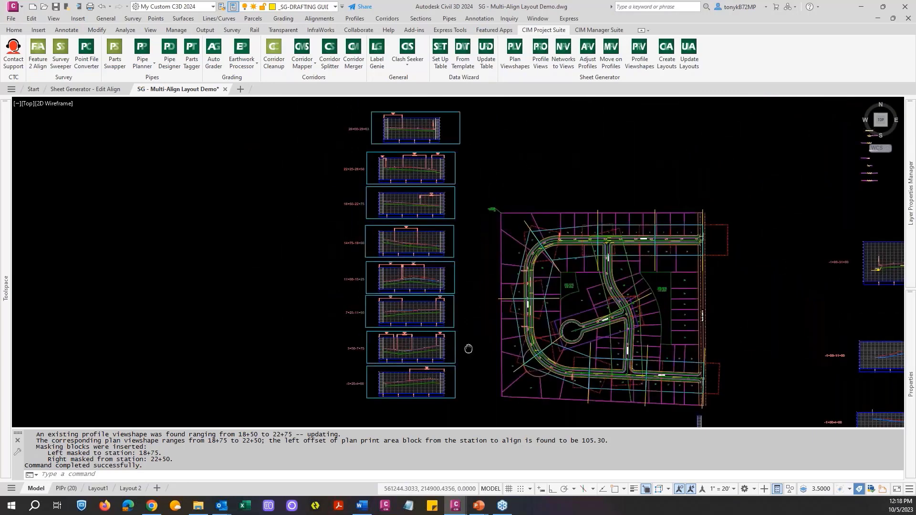
key("Escape")
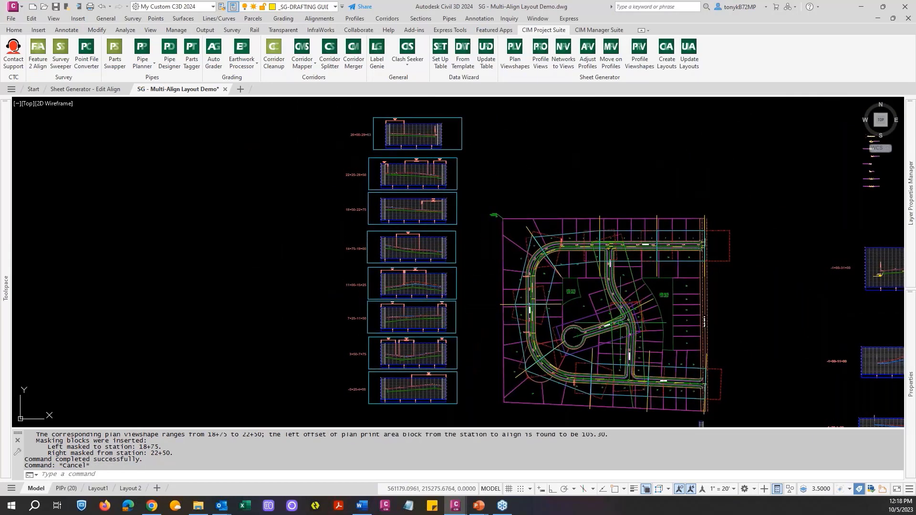
scroll(617, 310, "up", 4)
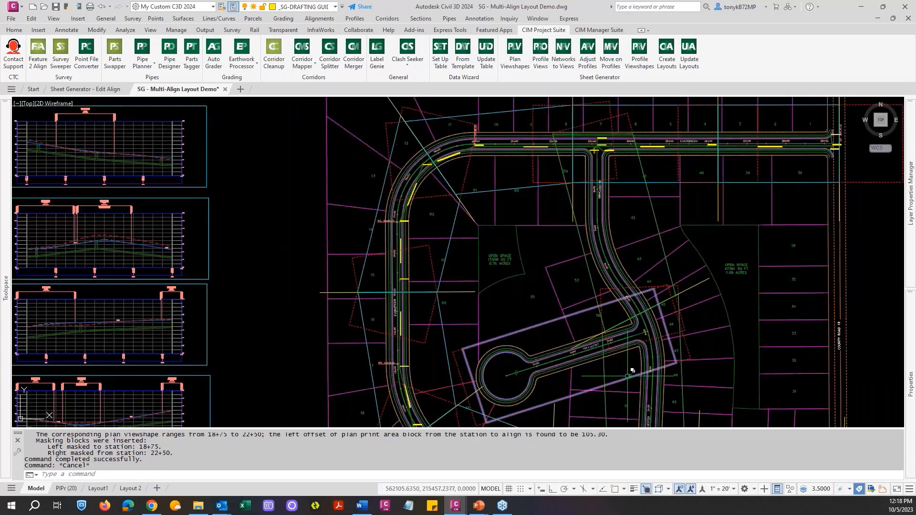
scroll(590, 311, "down", 4)
Step: Start creating multiple profile views for the Manchester alignment
key("Escape")
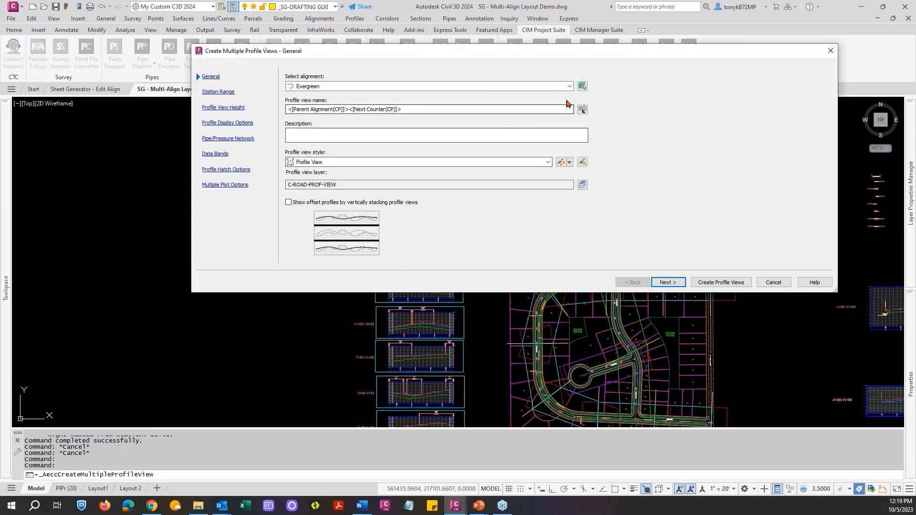
left_click(568, 87)
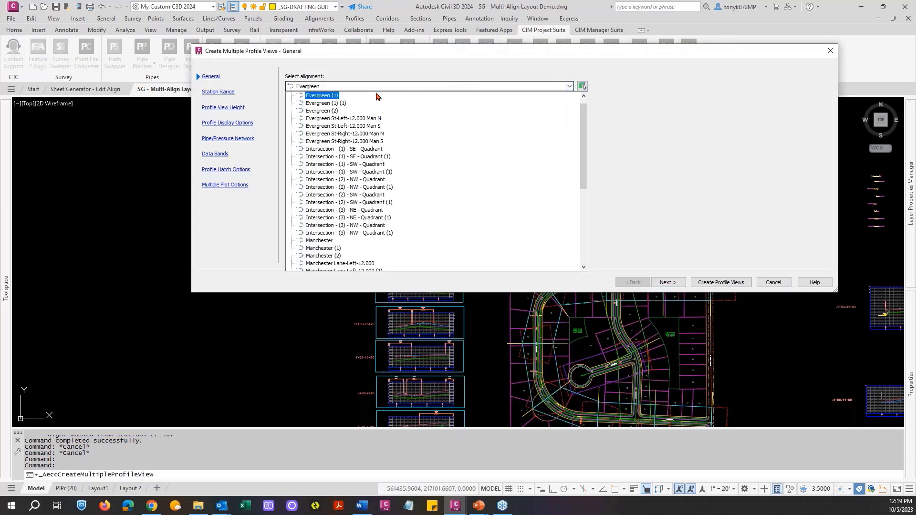
left_click(327, 241)
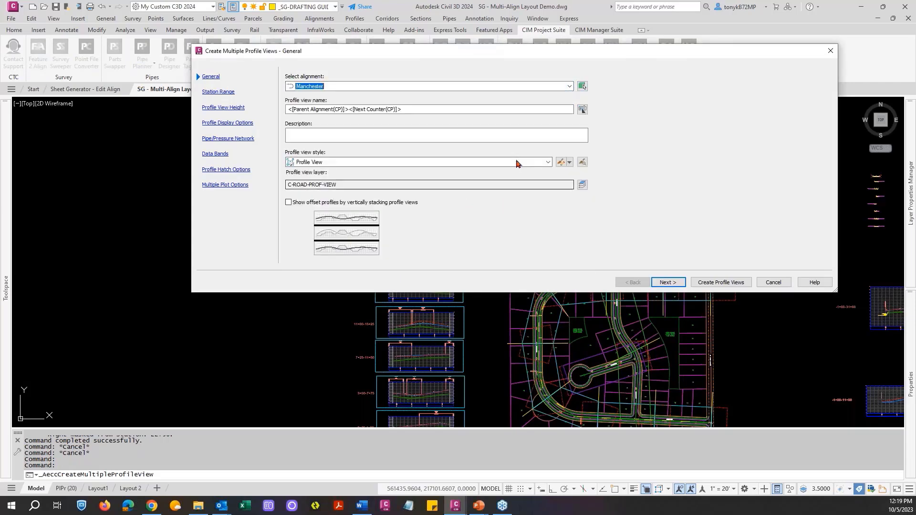
Step: Set the length of each Manchester profile view to 450 feet and use the automatic station range
left_click(667, 282)
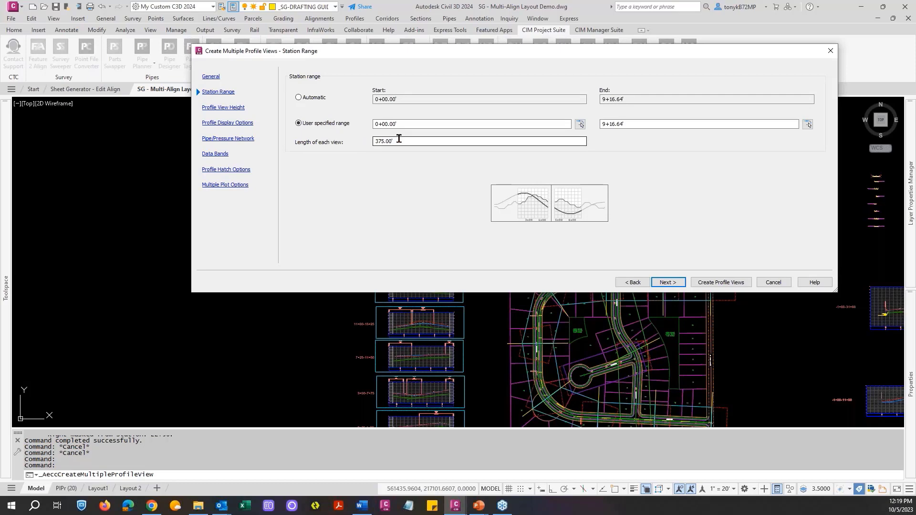
left_click_drag(399, 139, 364, 141)
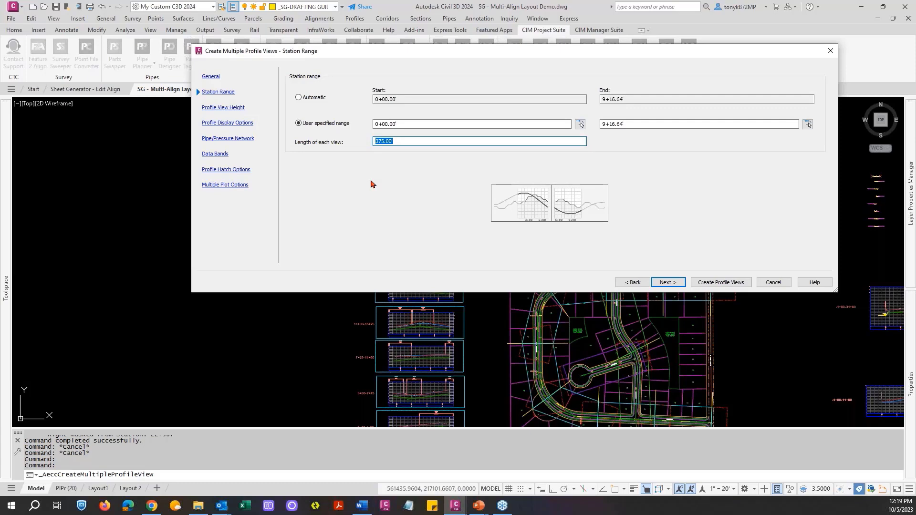
type("450")
left_click(299, 98)
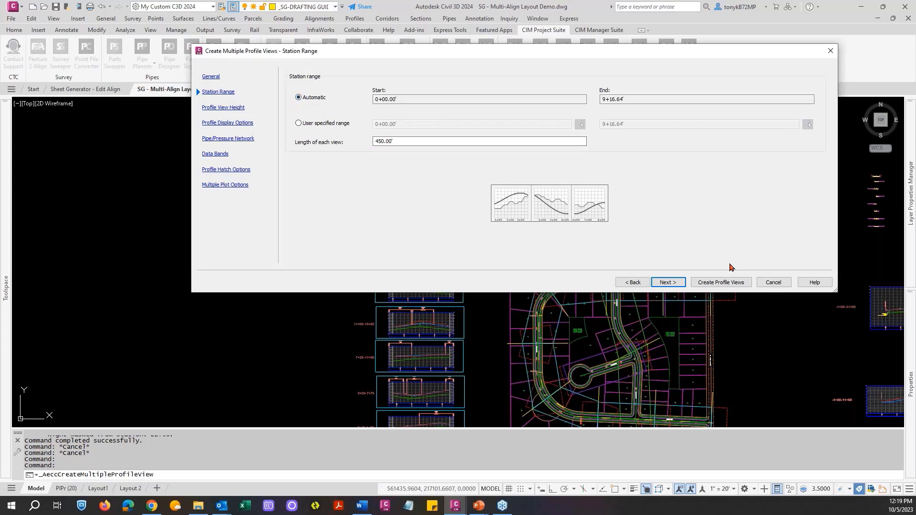
Step: Keep the profile view height settings and assign the _No Labels label set to the existing ground profile
left_click(667, 283)
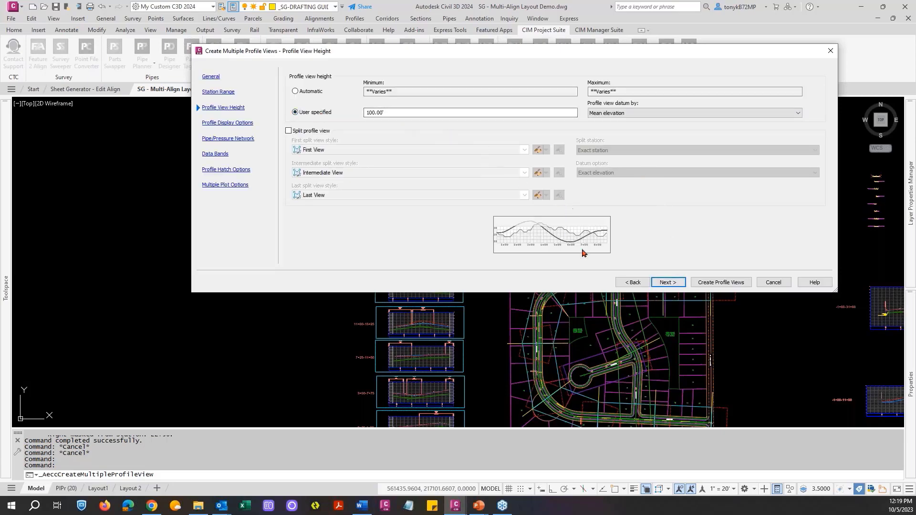
left_click(675, 283)
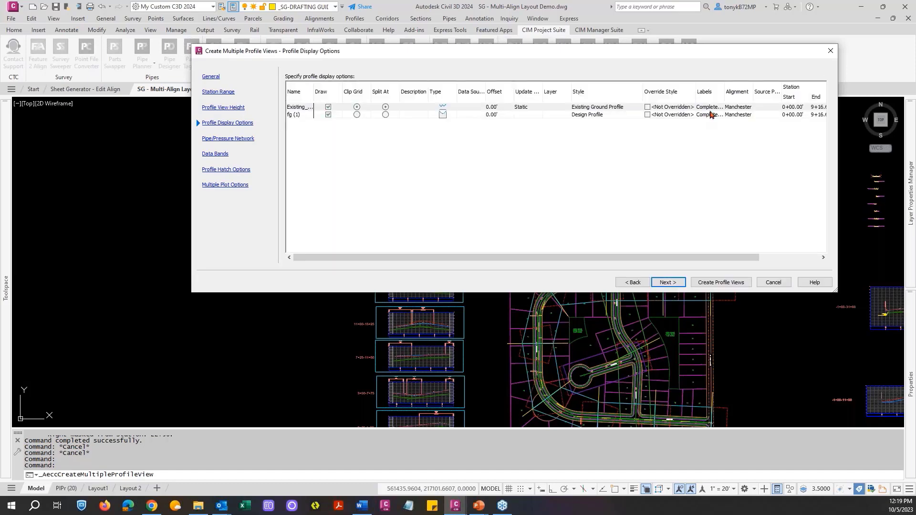
left_click(711, 108)
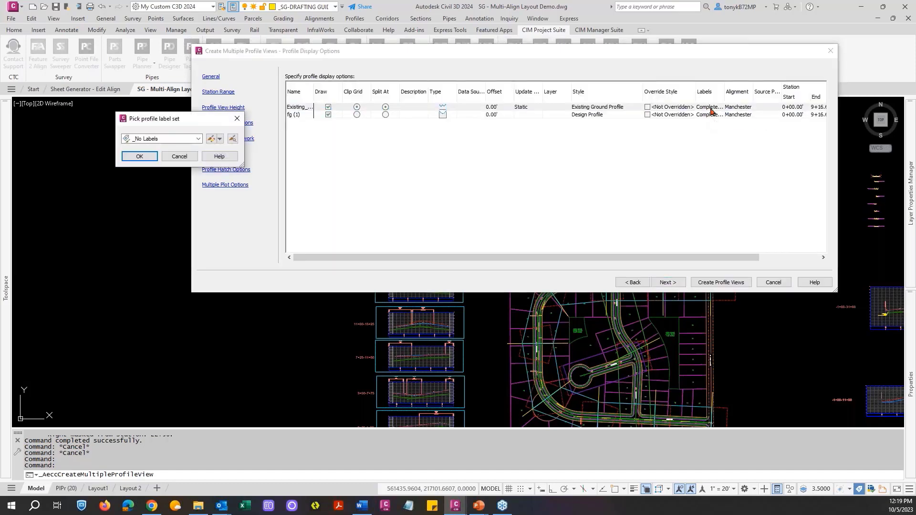
key("Return")
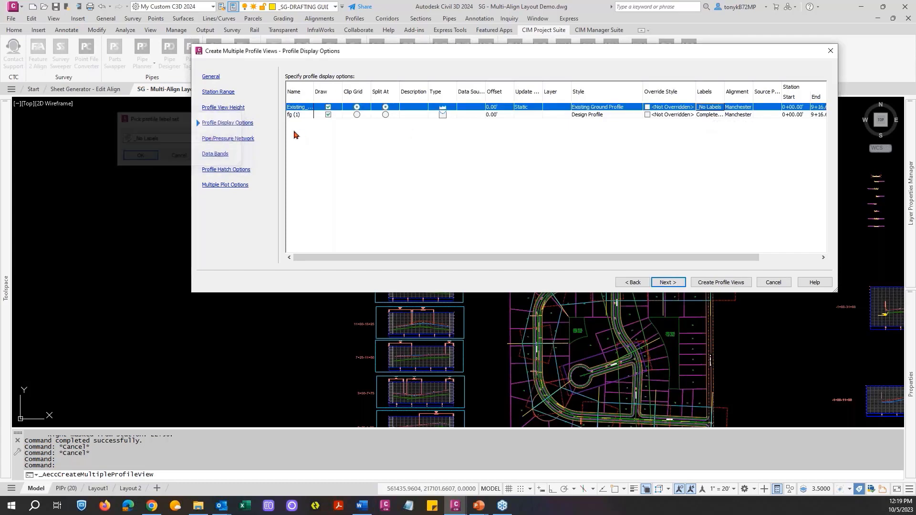
Step: Create the Manchester profile views and place them to the left of the Evergreen profile view column
left_click(707, 285)
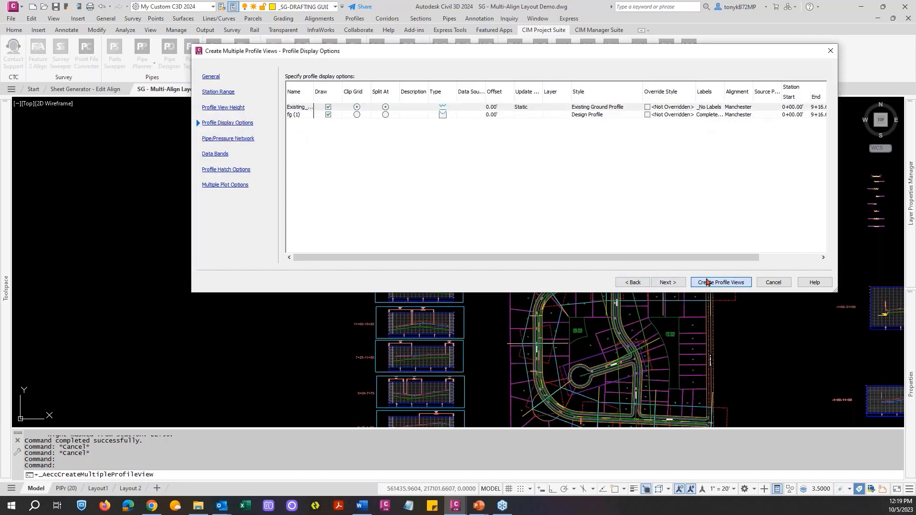
scroll(322, 248, "down", 3)
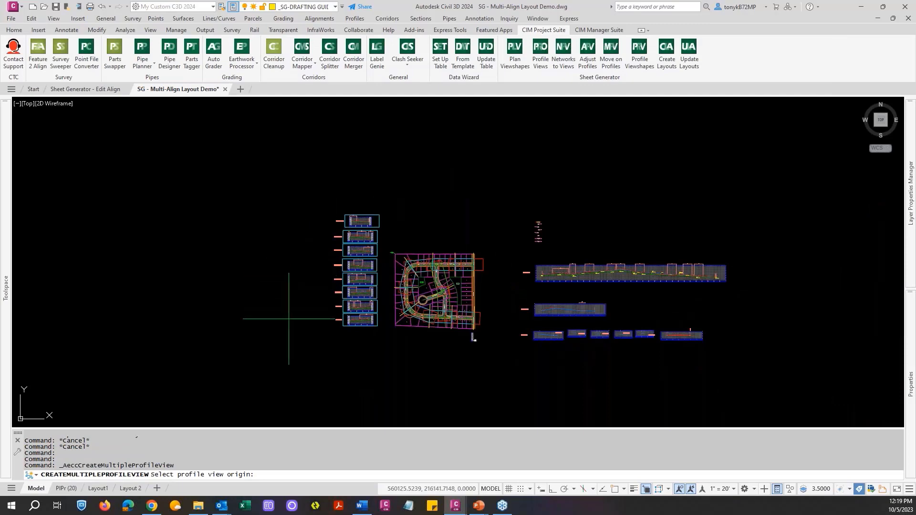
left_click(274, 318)
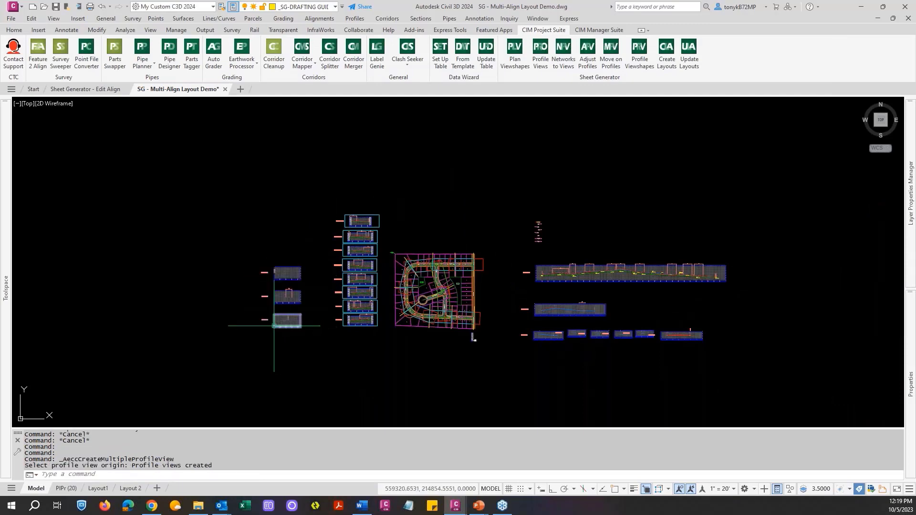
Step: Examine the new Manchester profile views and the plan viewshapes along Manchester near the Tiny Court intersection
scroll(269, 310, "up", 4)
scroll(266, 305, "up", 2)
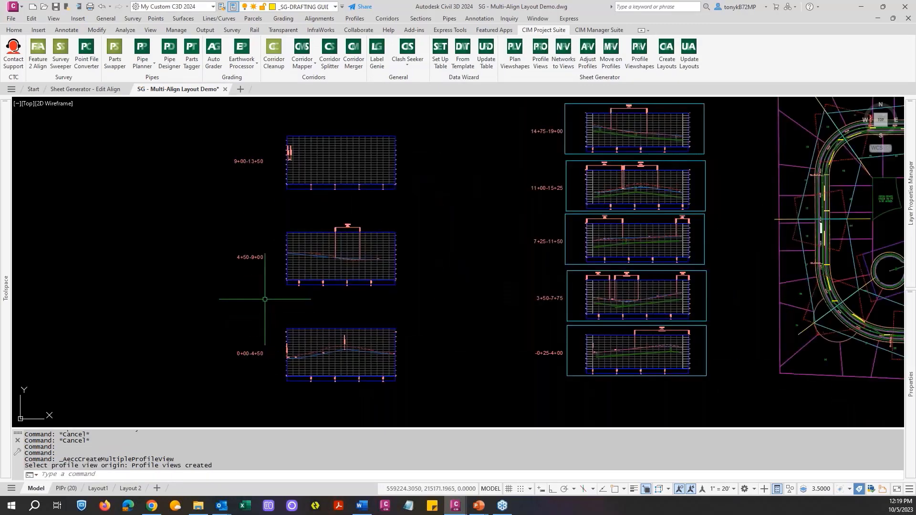
scroll(265, 305, "down", 2)
scroll(291, 224, "up", 6)
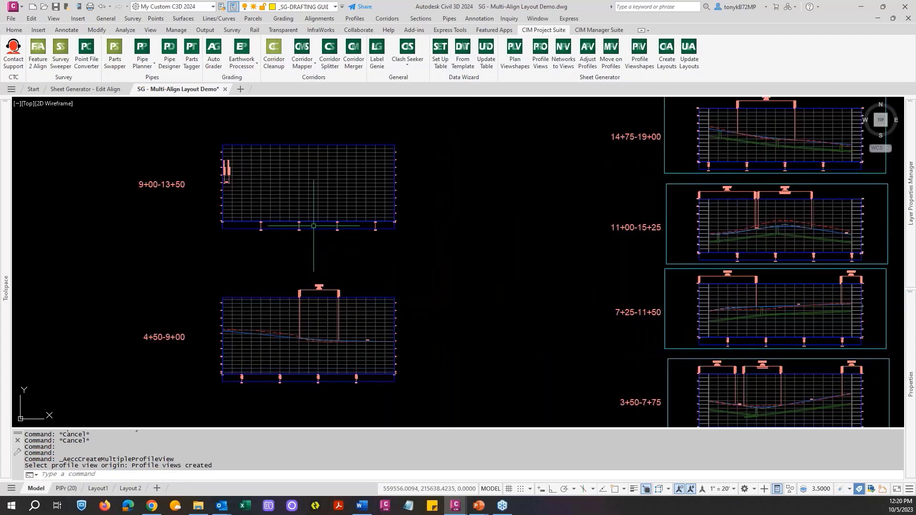
scroll(192, 194, "down", 6)
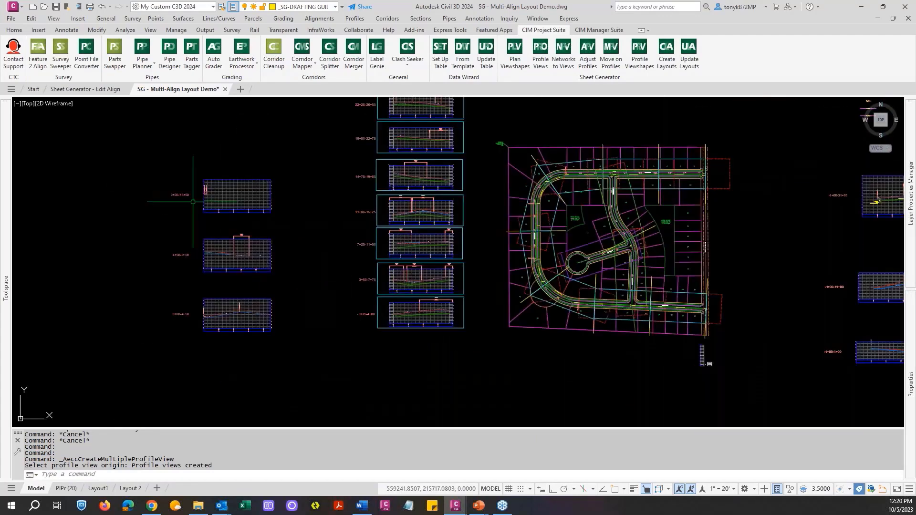
scroll(590, 282, "up", 7)
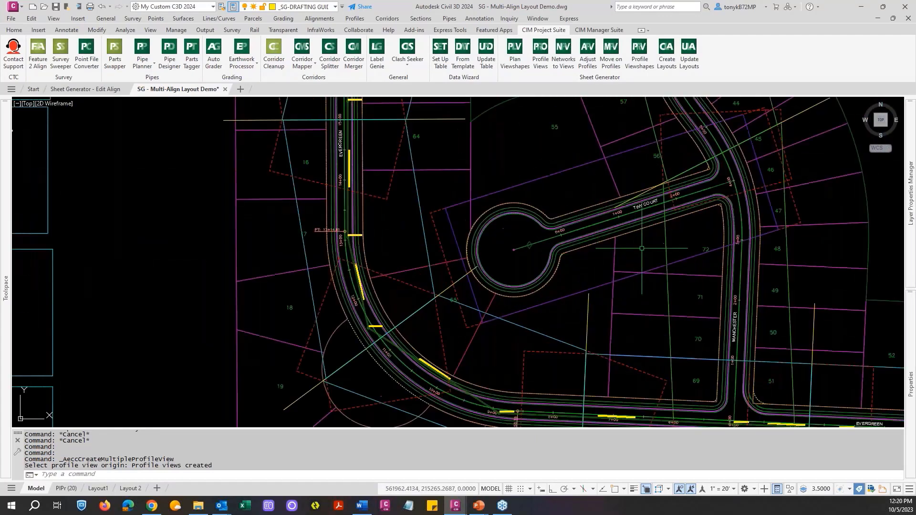
mouse_move(732, 196)
middle_mouse_down()
mouse_move(630, 280)
mouse_move(599, 323)
middle_mouse_up()
scroll(637, 179, "up", 5)
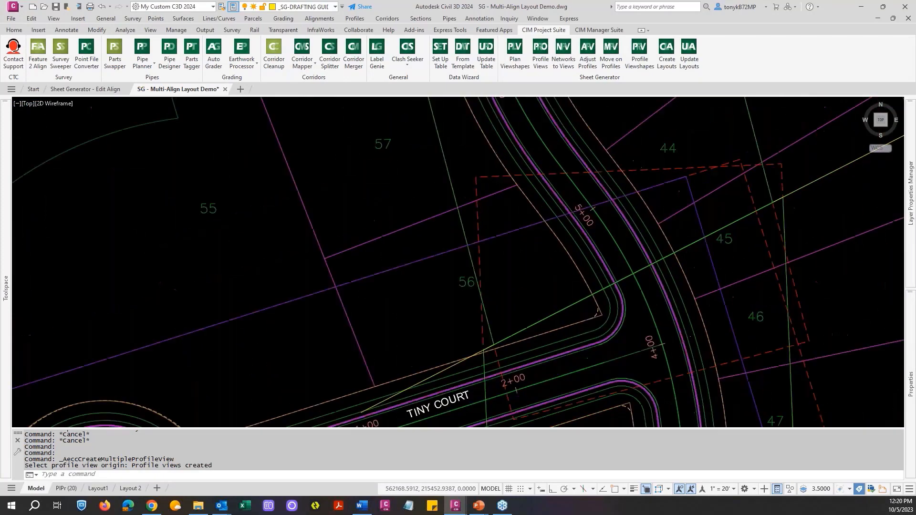
Step: Start the Adjust Profiles command on the three profile views 0+00-4+50, 4+50-9+00 and 9+00-13+50
scroll(574, 195, "down", 3)
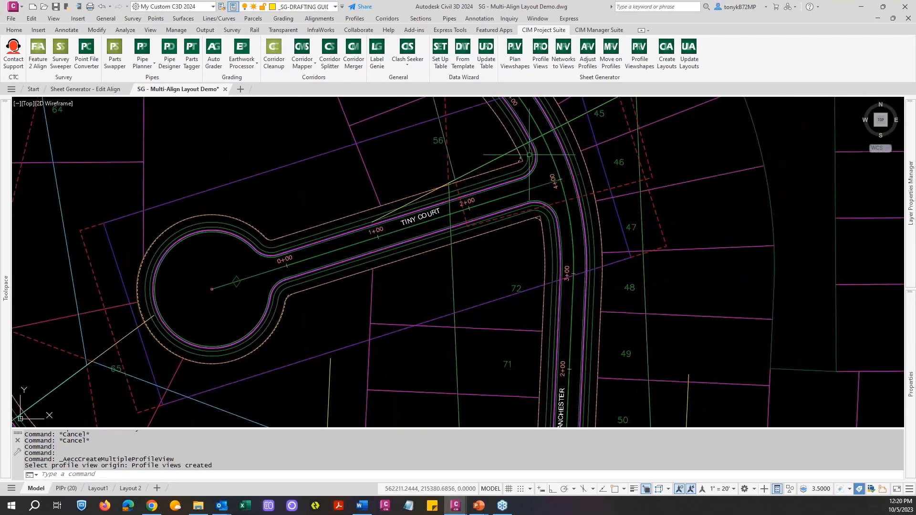
middle_click_drag(563, 146, 575, 193)
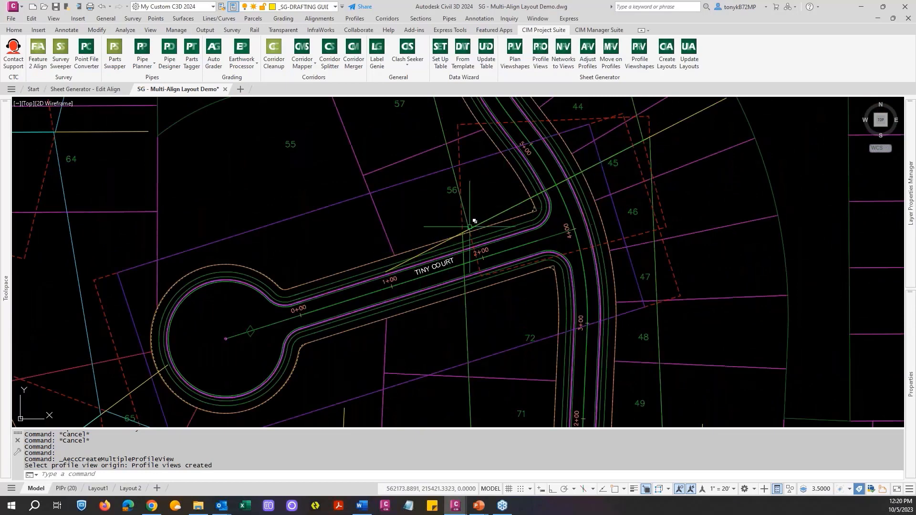
scroll(567, 182, "up", 2)
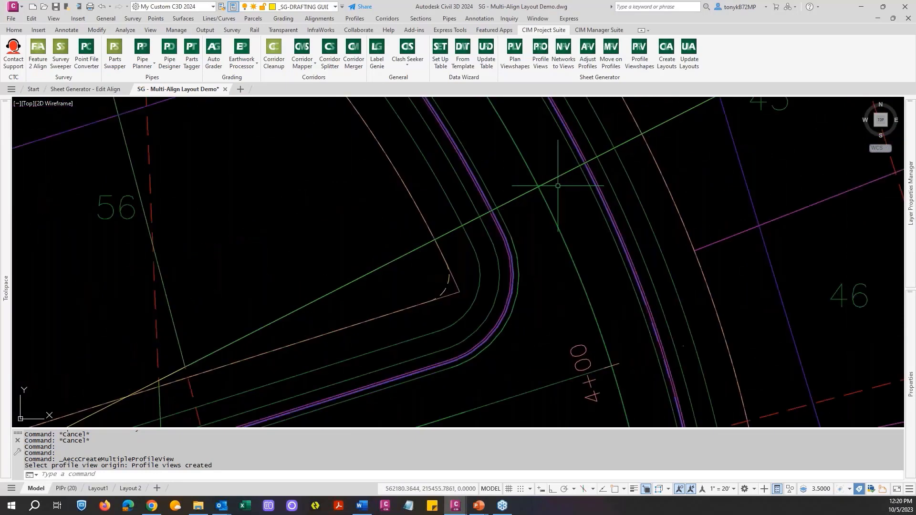
scroll(556, 188, "down", 8)
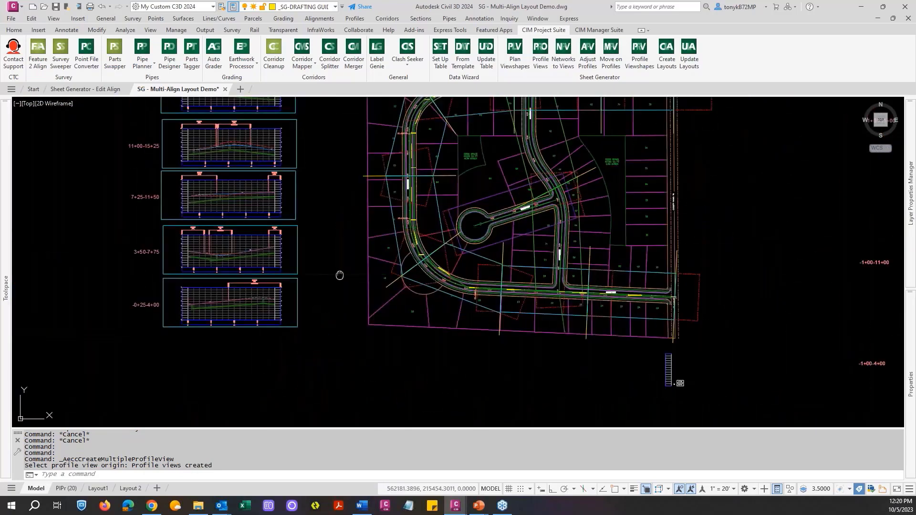
mouse_move(49, 270)
middle_mouse_down()
mouse_move(285, 259)
mouse_move(418, 286)
middle_mouse_up()
key("Escape")
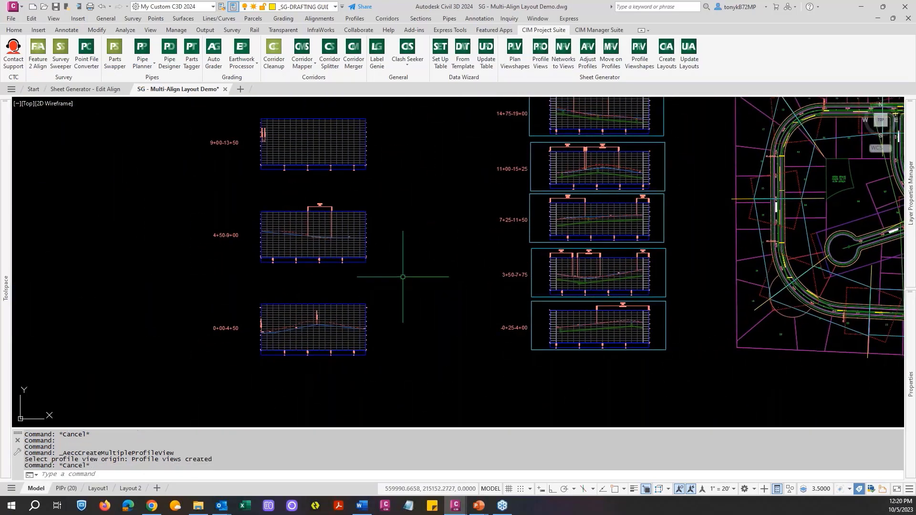
left_click(587, 61)
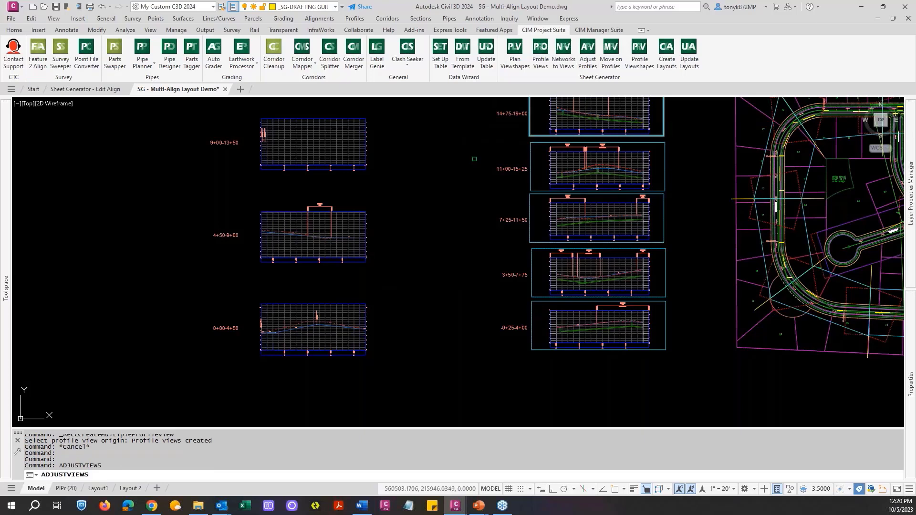
left_click(221, 328)
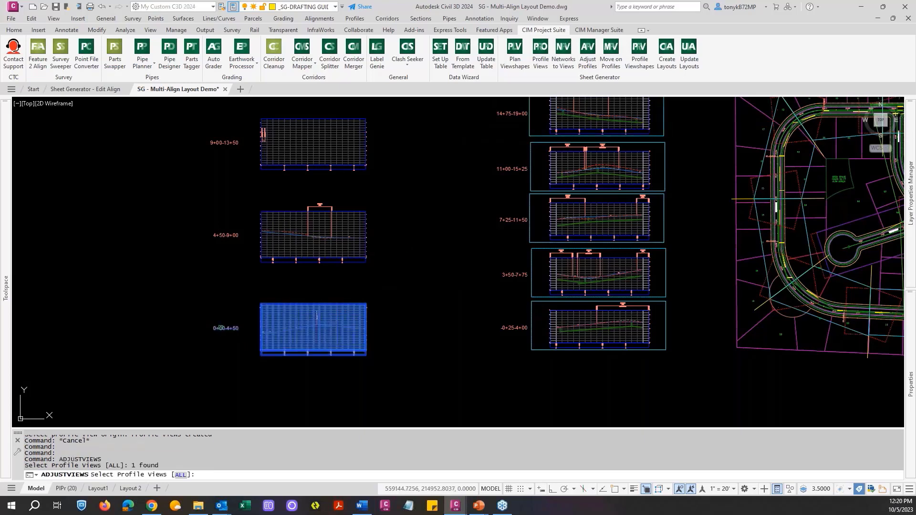
left_click(232, 250)
left_click(157, 101)
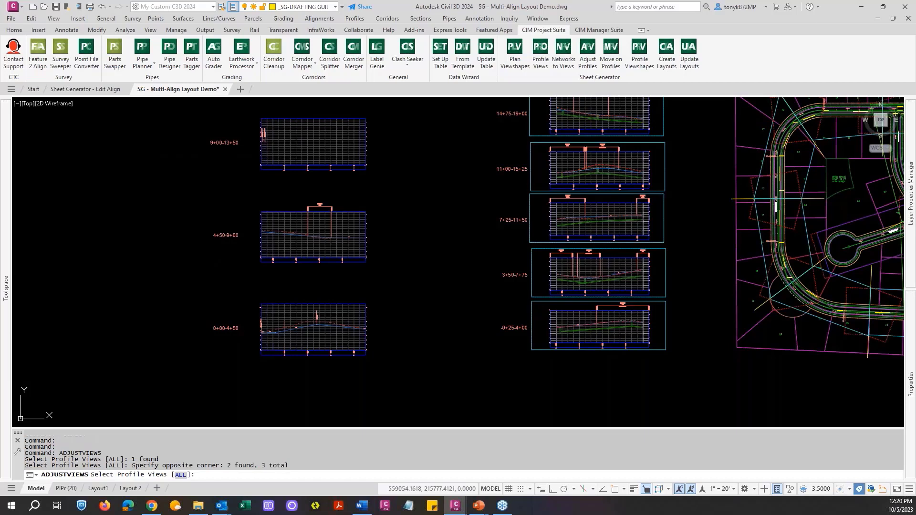
key("Return")
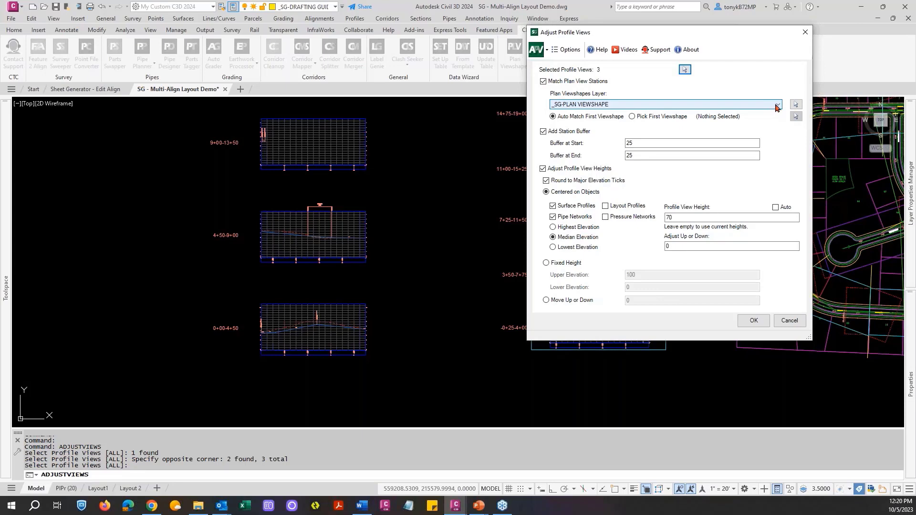
Step: Match the selected profile views to the _SG-PLAN VIEWSHAPE-MAN layer and apply the adjustment, continuing despite the unmatched view
left_click(776, 107)
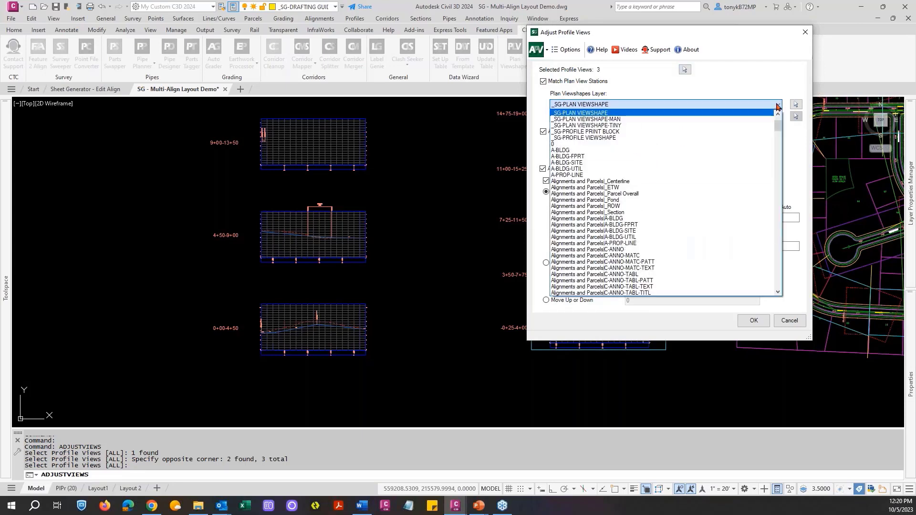
left_click(615, 119)
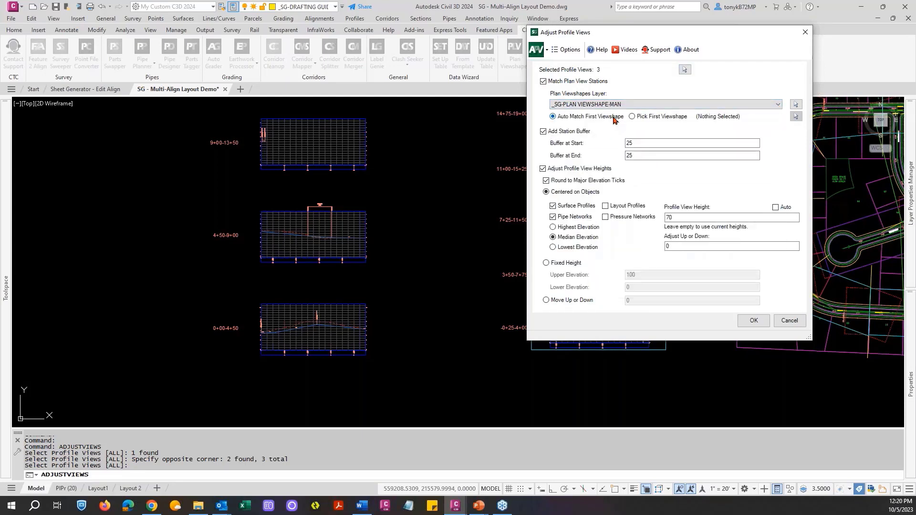
left_click_drag(687, 32, 614, 34)
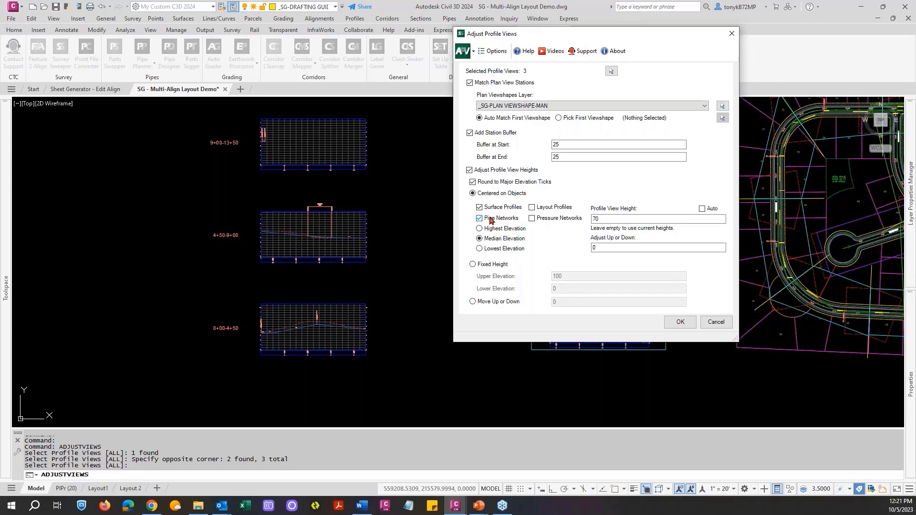
left_click(679, 323)
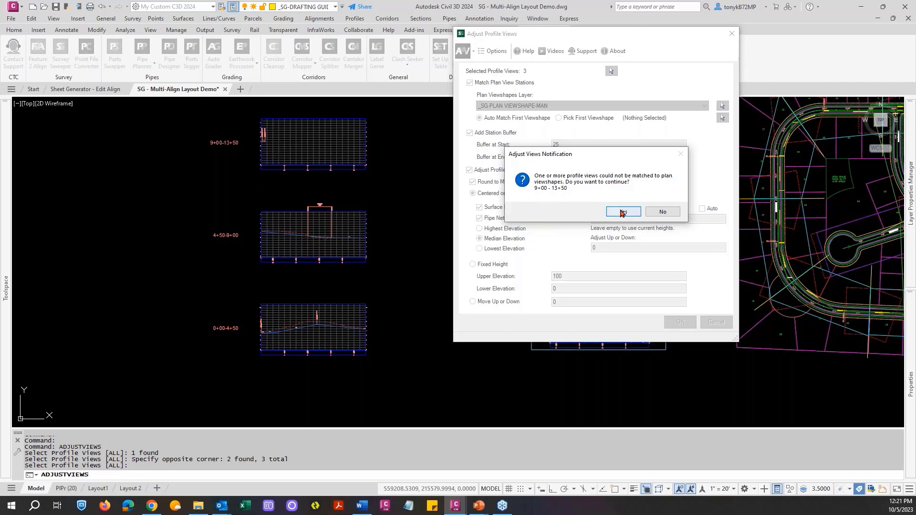
left_click(622, 212)
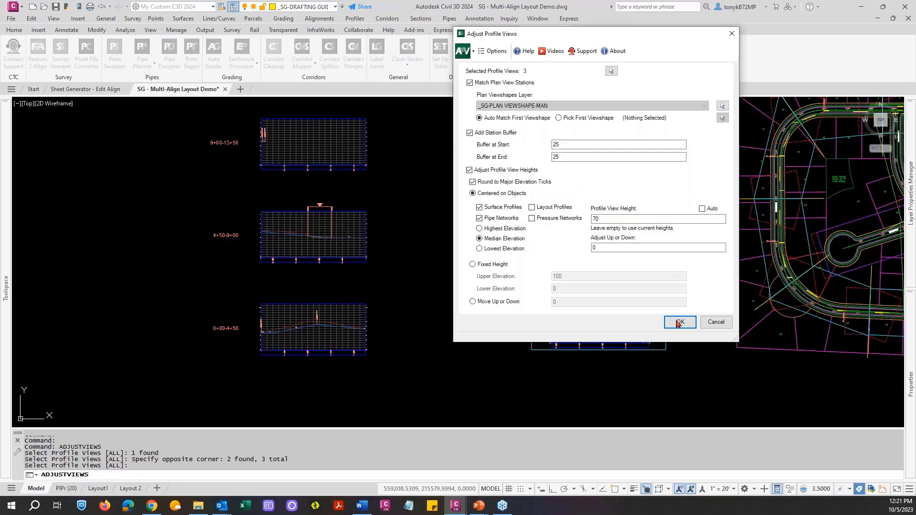
left_click(679, 322)
left_click(676, 319)
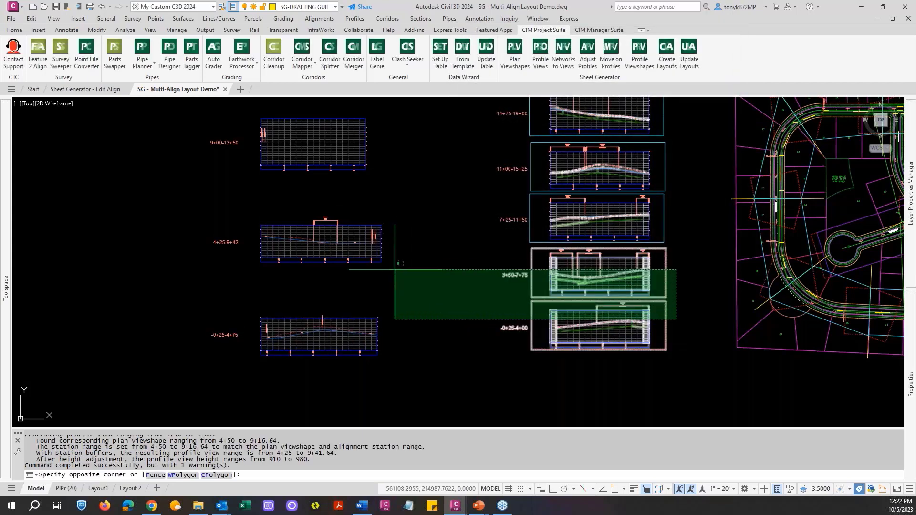
key("Escape")
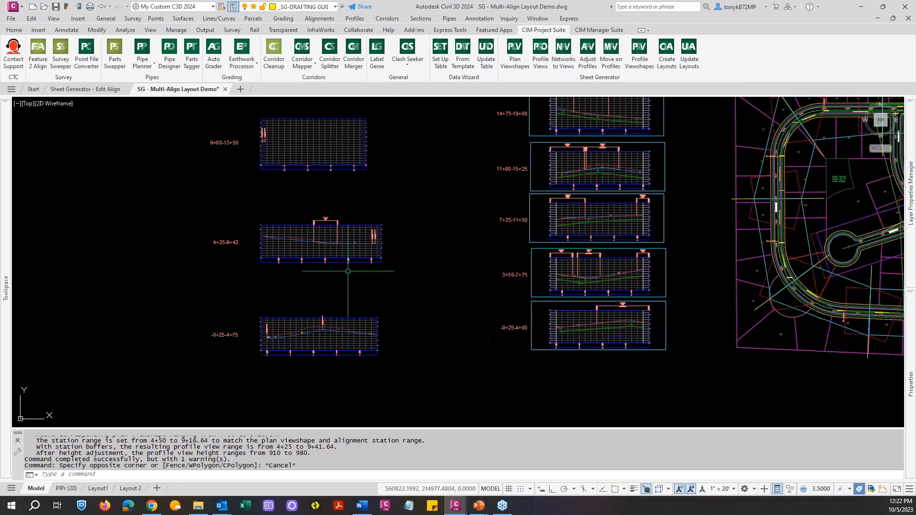
Step: Examine the adjusted profile views' station ranges and end buffers, comparing them with the Manchester alignment and viewshapes in plan
scroll(325, 250, "up", 4)
scroll(325, 250, "down", 3)
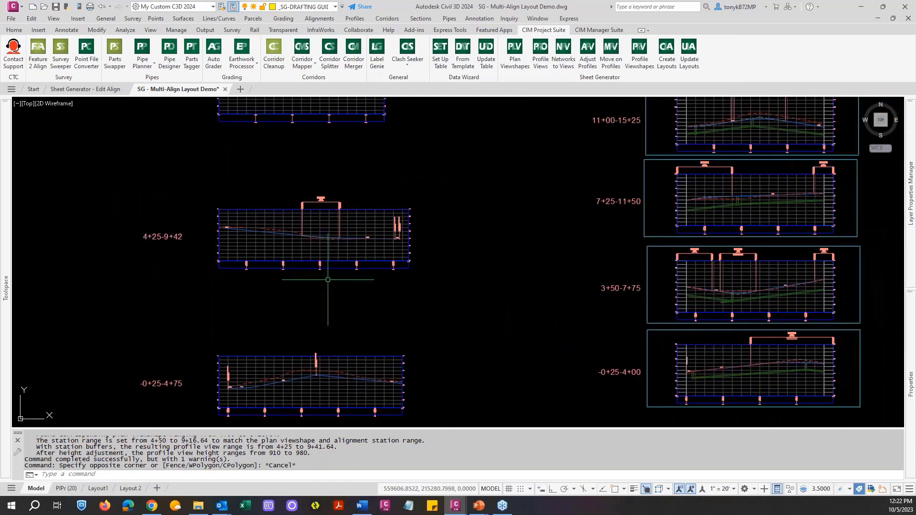
scroll(404, 239, "up", 5)
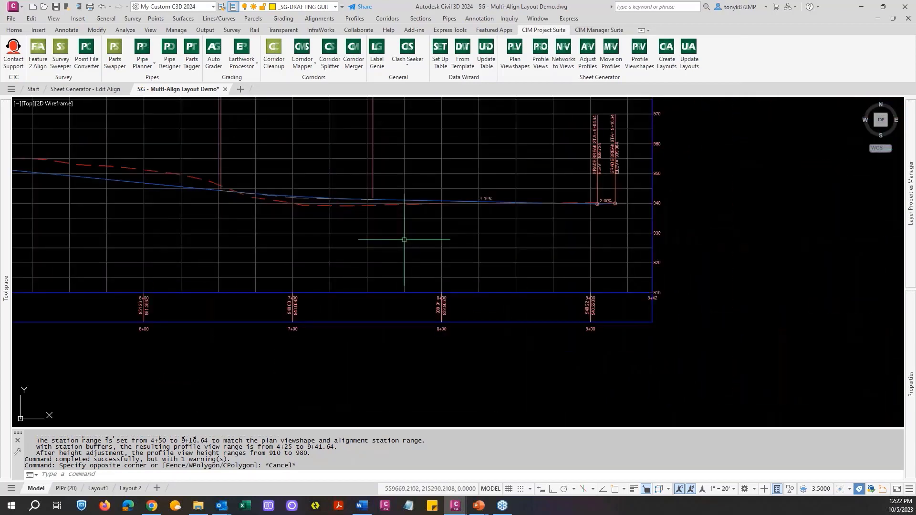
scroll(404, 240, "down", 10)
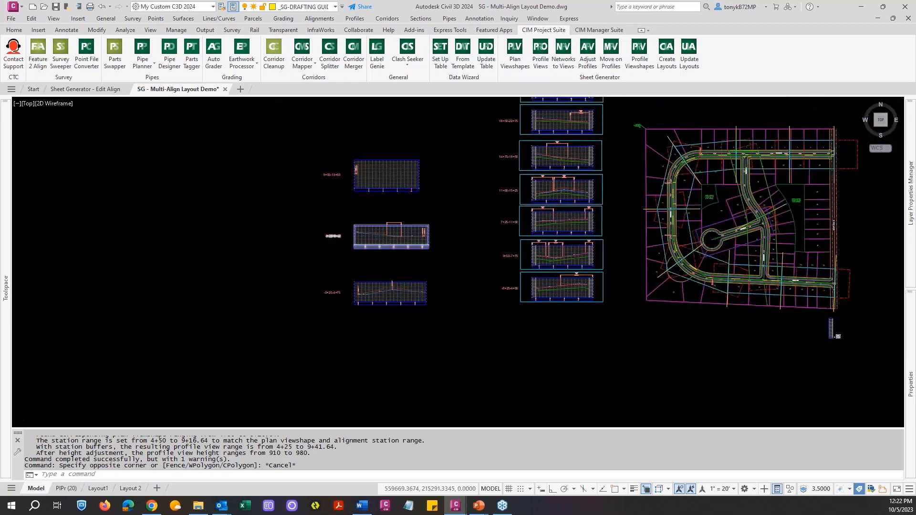
scroll(346, 246, "up", 6)
scroll(346, 246, "down", 9)
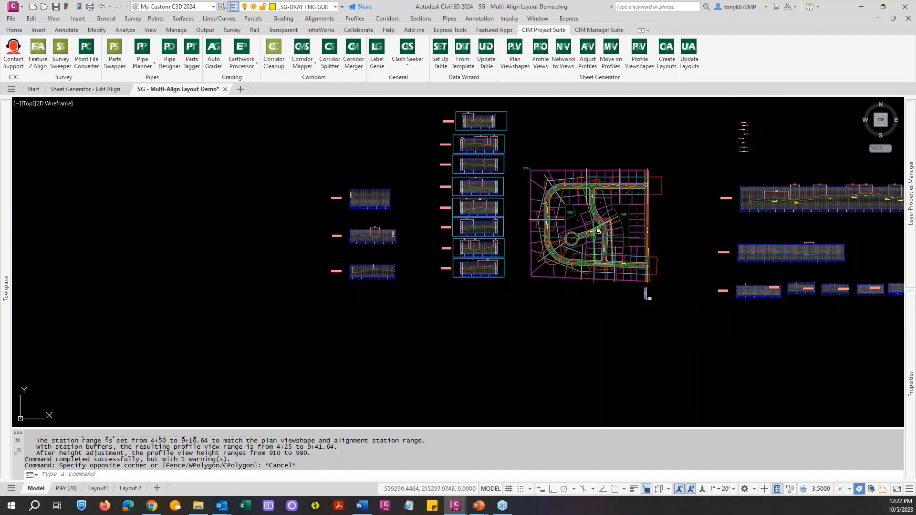
scroll(598, 231, "up", 5)
scroll(655, 167, "up", 4)
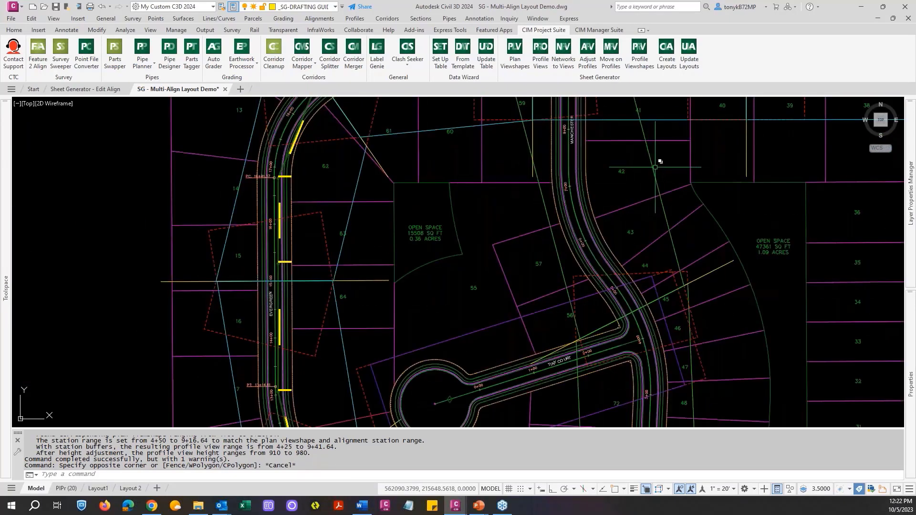
scroll(655, 167, "down", 5)
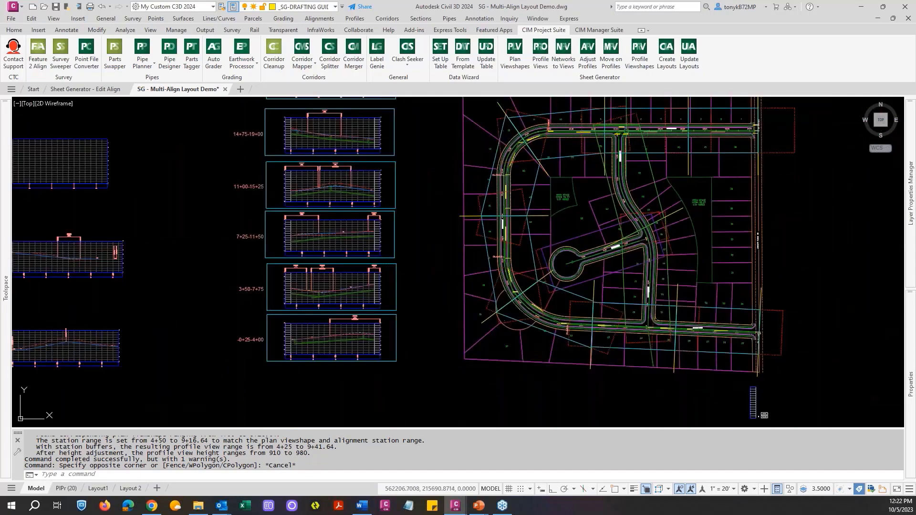
scroll(93, 266, "up", 6)
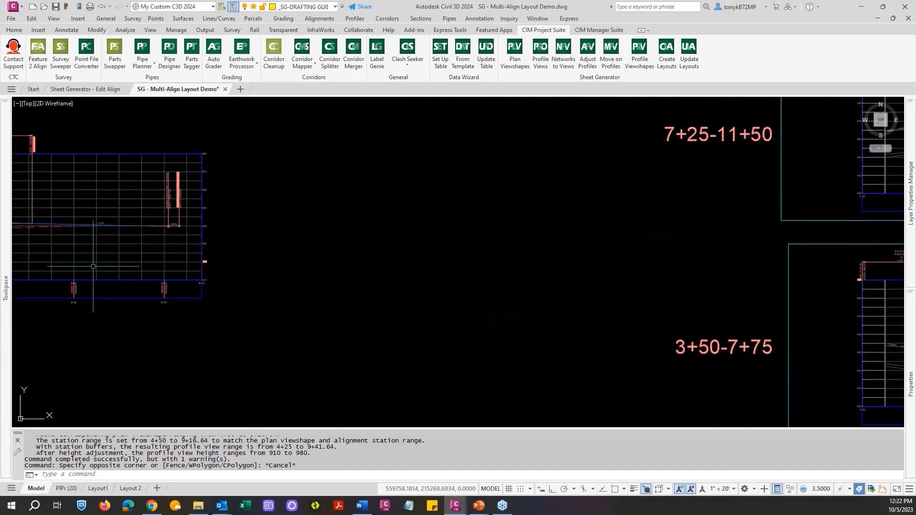
scroll(205, 191, "up", 2)
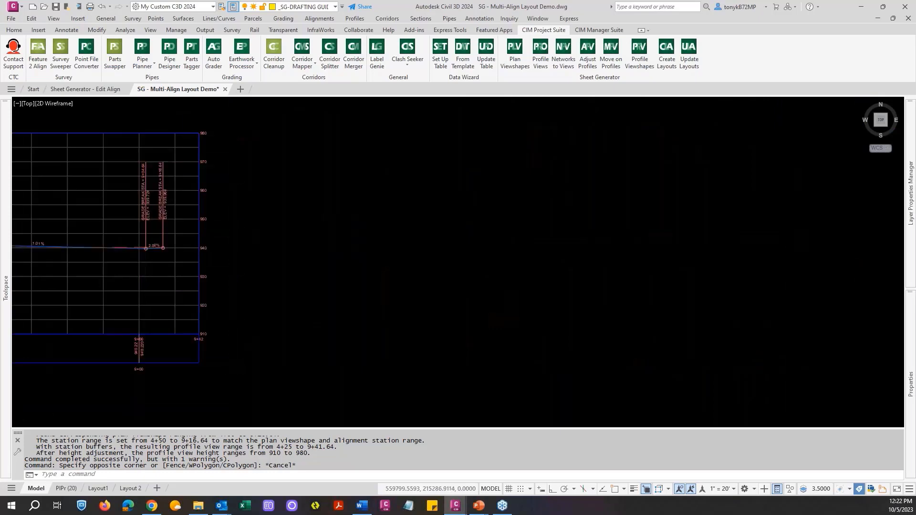
scroll(330, 259, "down", 6)
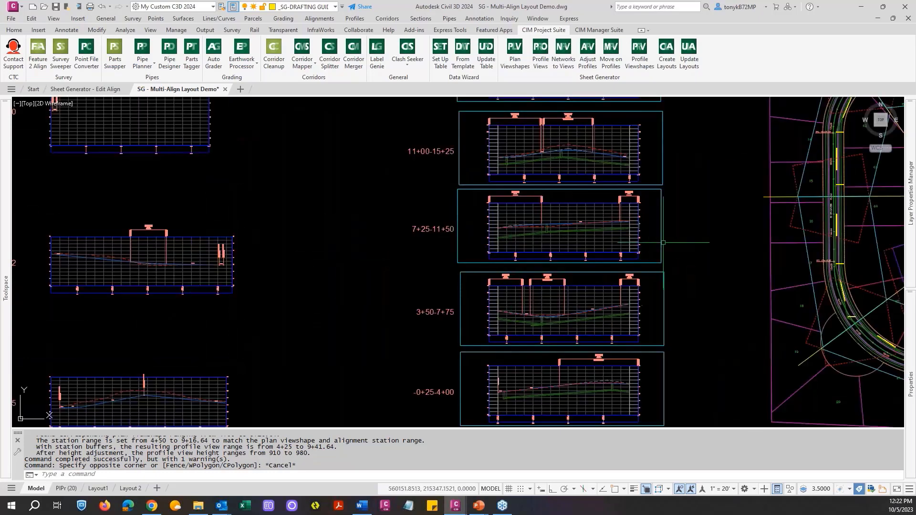
Step: Inspect the pipes and structures in plan where Manchester meets Evergreen at both ends of the alignment
middle_click_drag(703, 211, 434, 248)
middle_click_drag(695, 175, 642, 253)
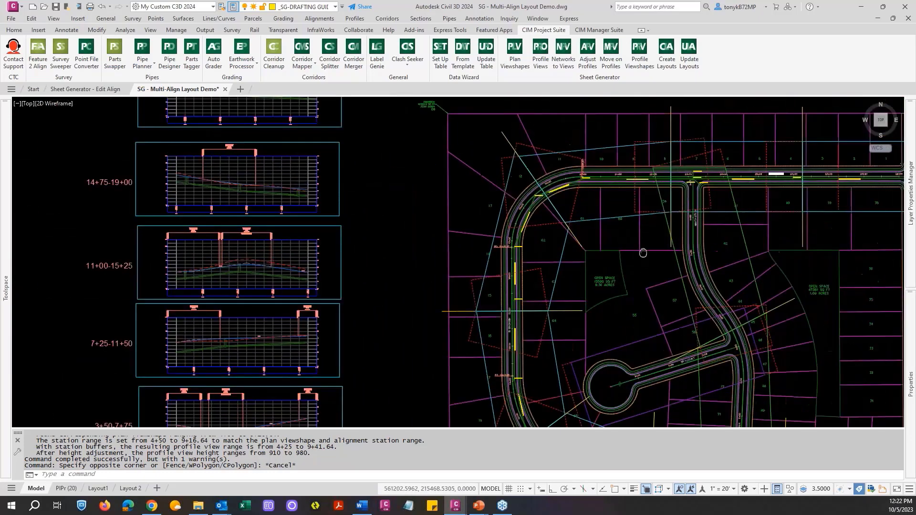
scroll(712, 179, "up", 8)
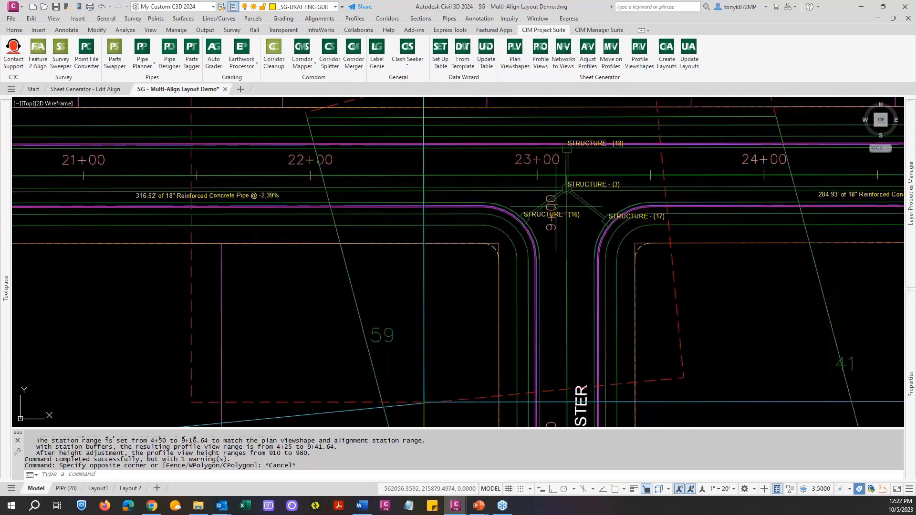
scroll(554, 207, "down", 9)
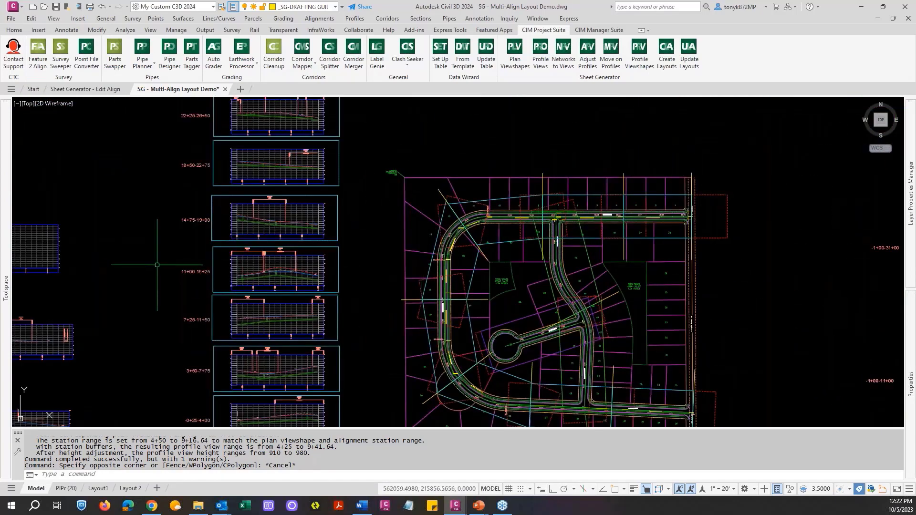
scroll(556, 229, "up", 4)
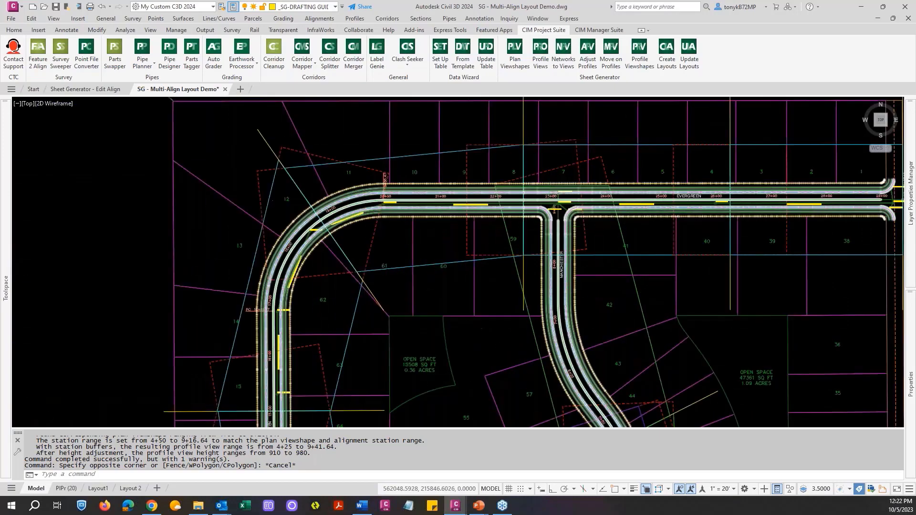
scroll(555, 208, "down", 5)
scroll(556, 301, "up", 6)
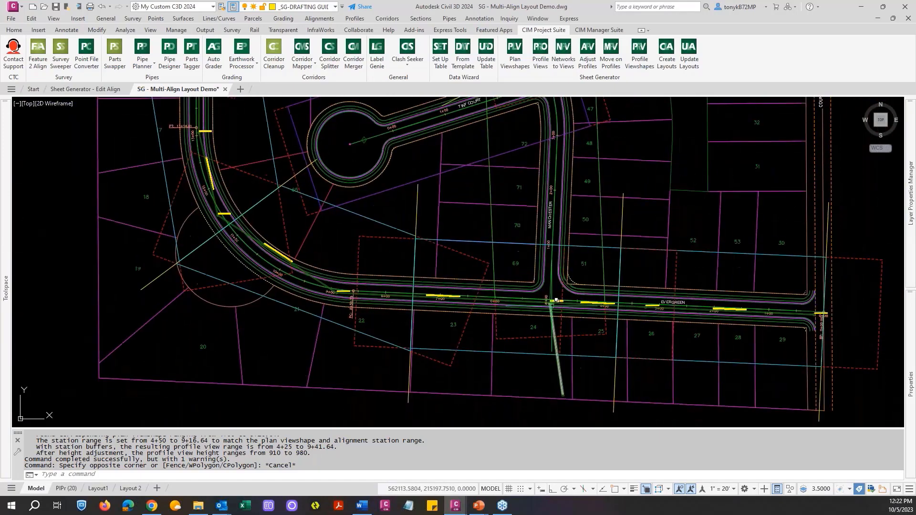
scroll(556, 300, "up", 3)
scroll(553, 302, "down", 6)
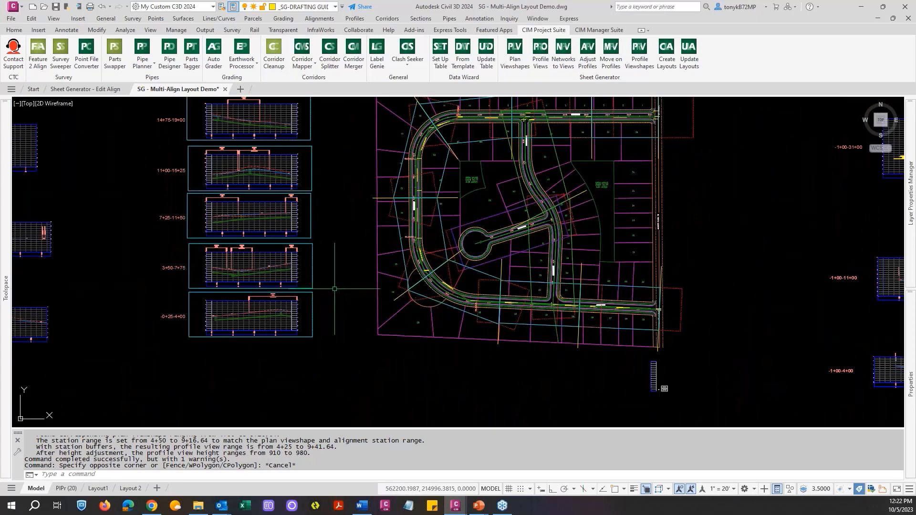
Step: Add pipe network parts within 30 of the alignment to the profile views -0+25-4+75 and 4+25-9+42
middle_click_drag(334, 289, 568, 294)
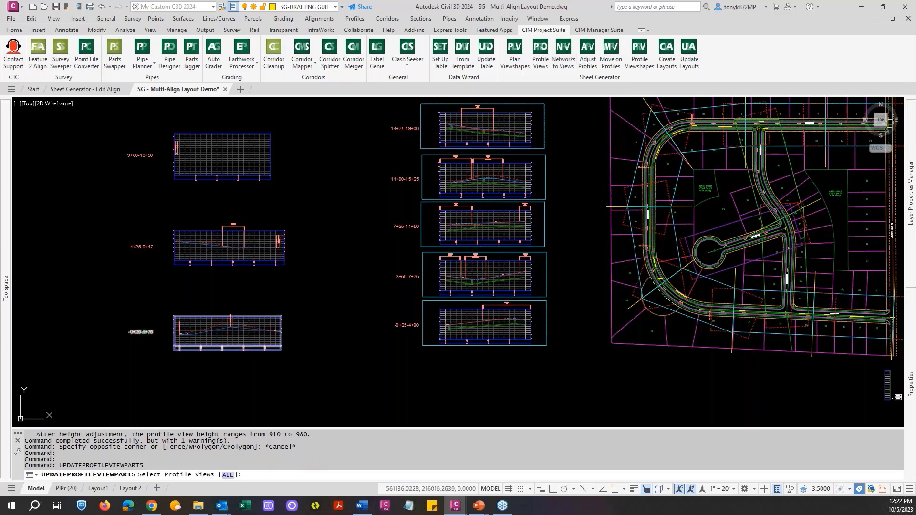
left_click(141, 333)
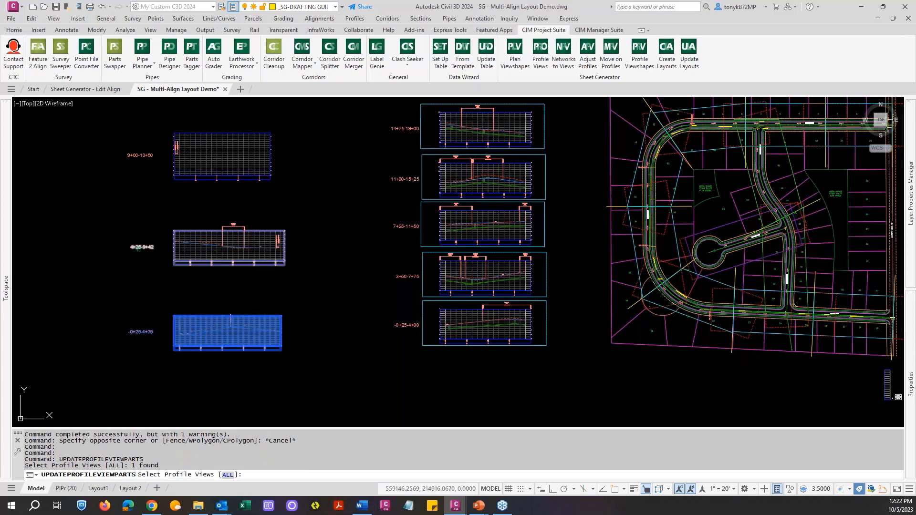
left_click(139, 249)
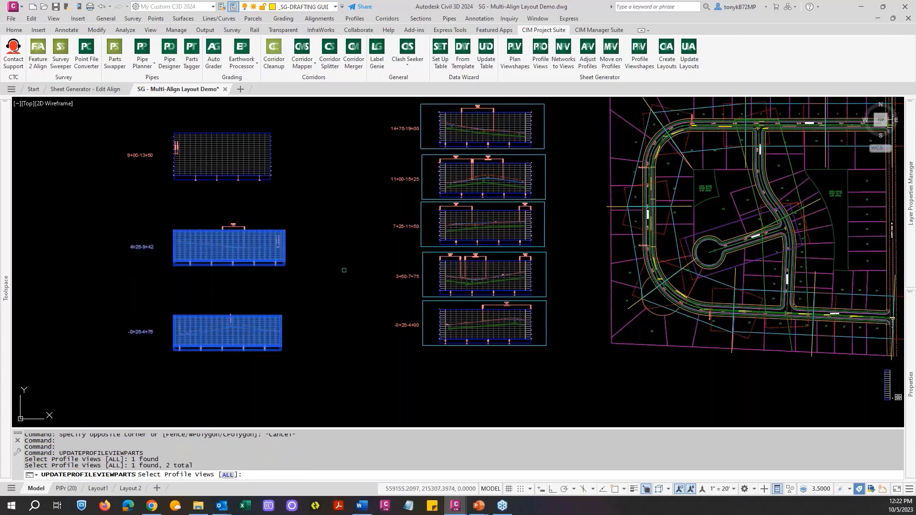
key("Return")
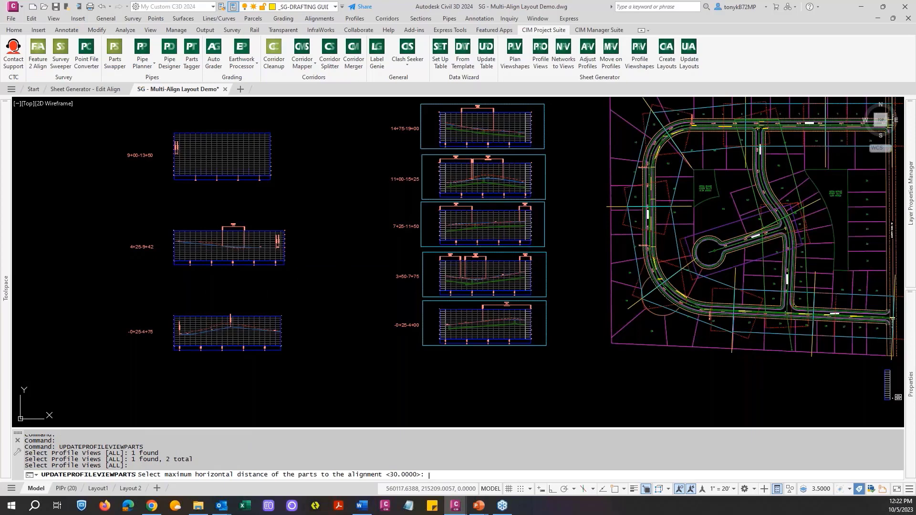
key("Return")
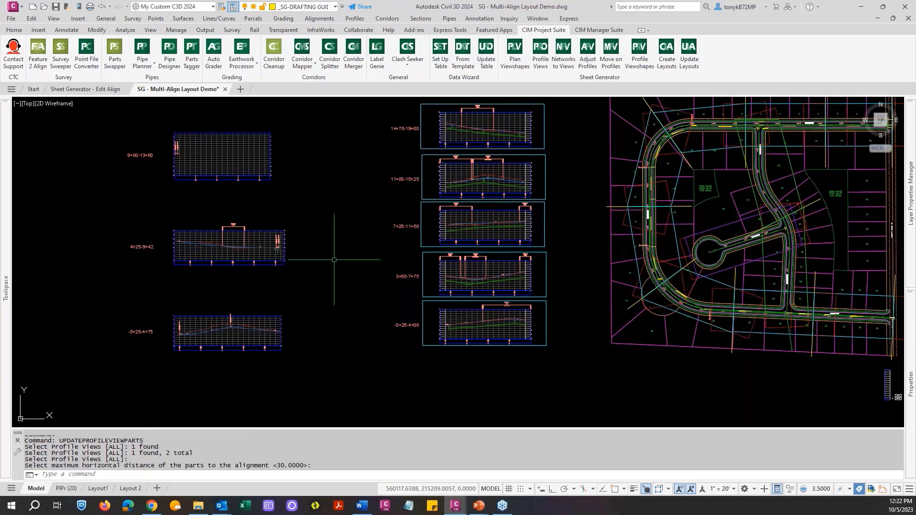
Step: Examine the pipe and structure parts near the end of profile view 4+25-9+42 and compare them with the plan
scroll(266, 252, "up", 6)
scroll(320, 241, "up", 5)
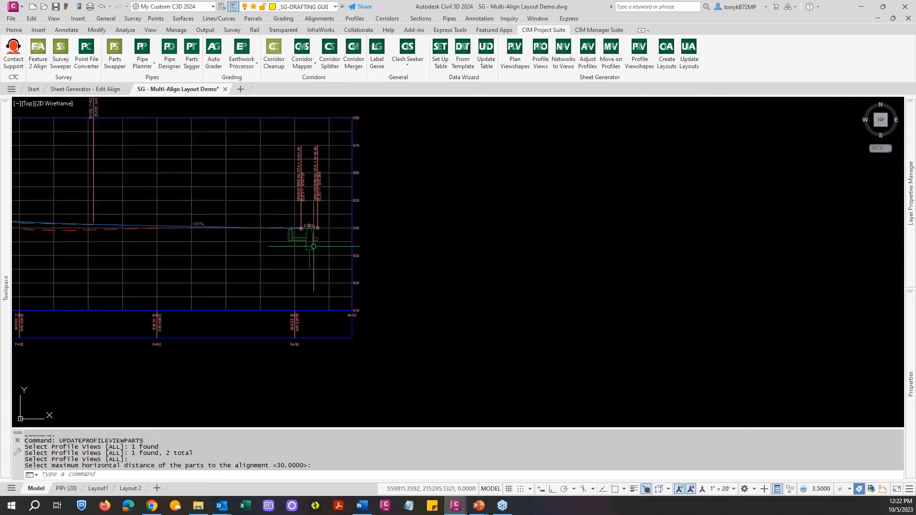
scroll(303, 254, "down", 10)
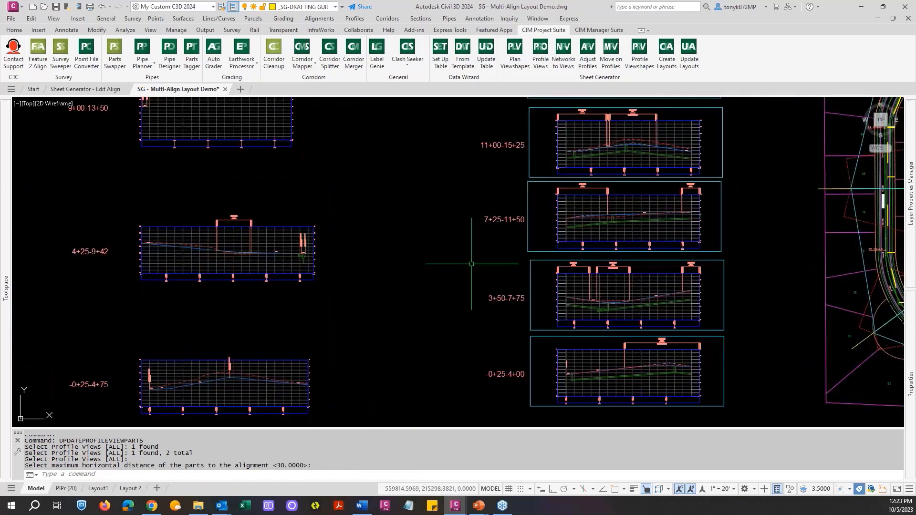
mouse_move(806, 207)
middle_mouse_down()
mouse_move(567, 210)
mouse_move(430, 248)
middle_mouse_up()
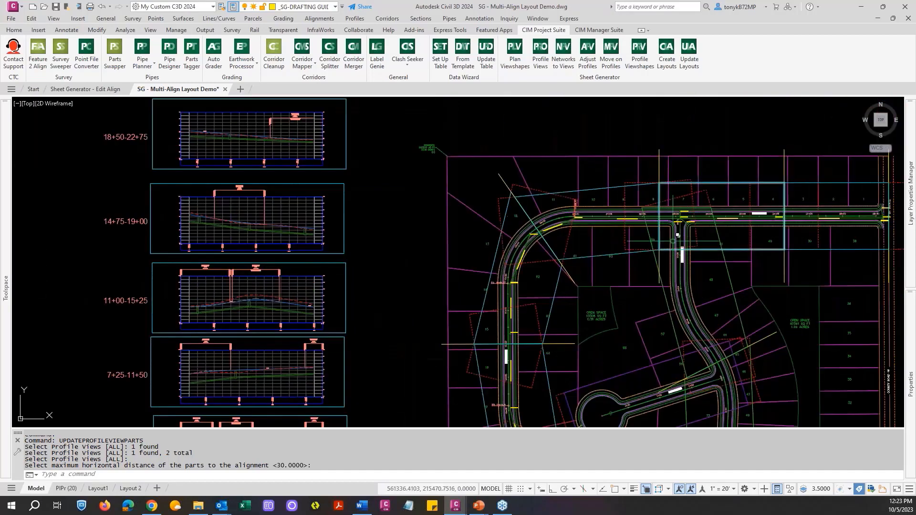
scroll(429, 248, "up", 6)
scroll(670, 180, "down", 8)
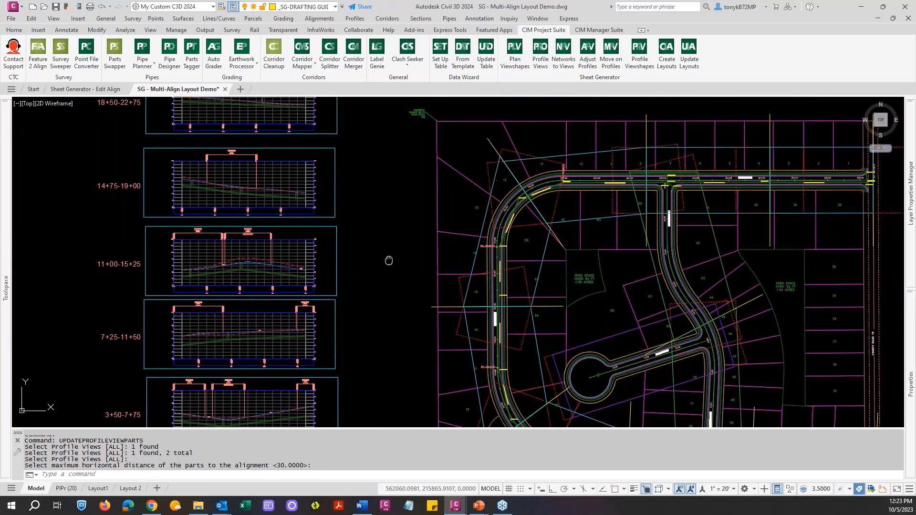
scroll(305, 334, "up", 10)
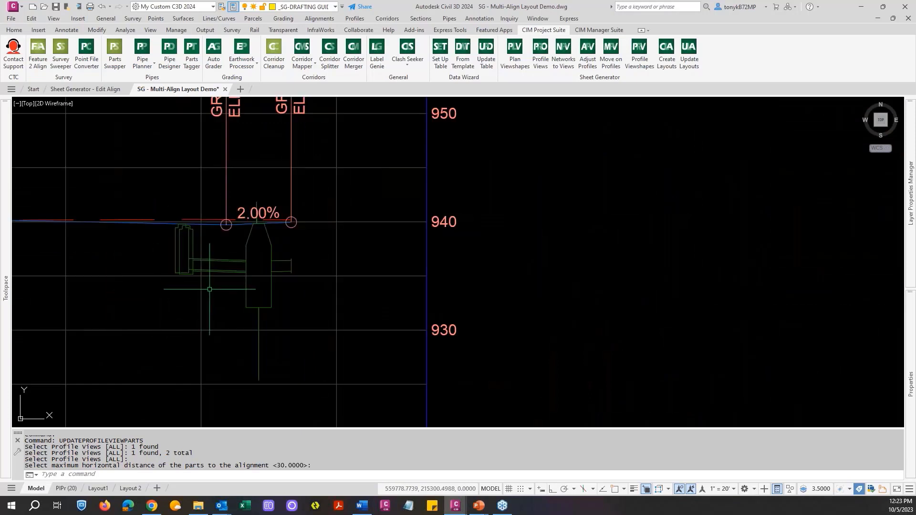
scroll(219, 295, "down", 8)
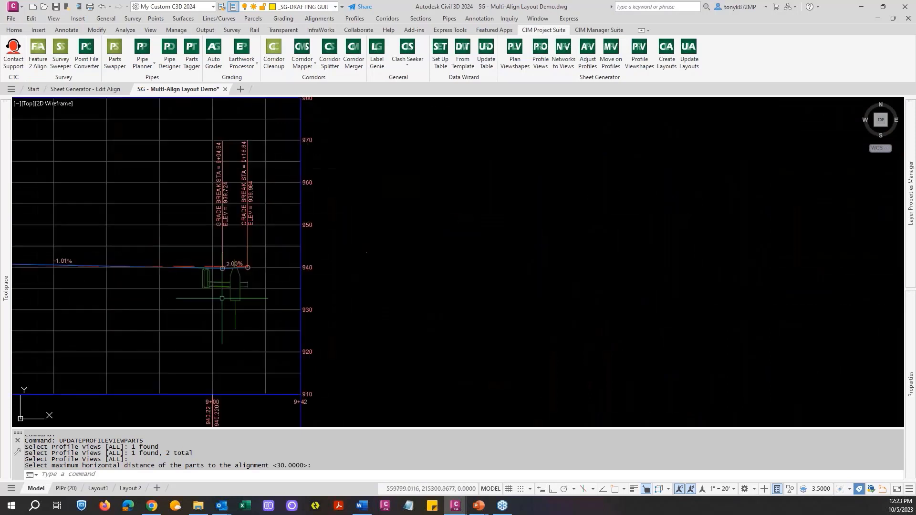
scroll(223, 310, "up", 8)
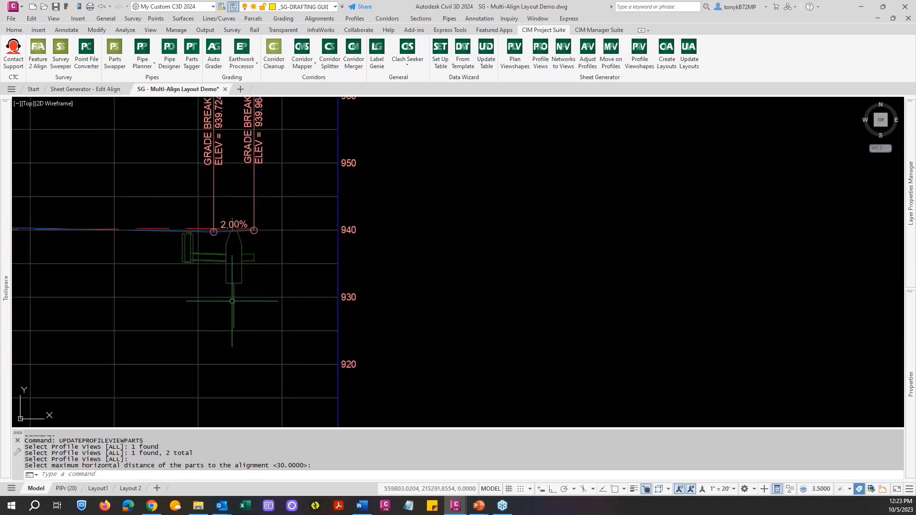
scroll(230, 291, "down", 8)
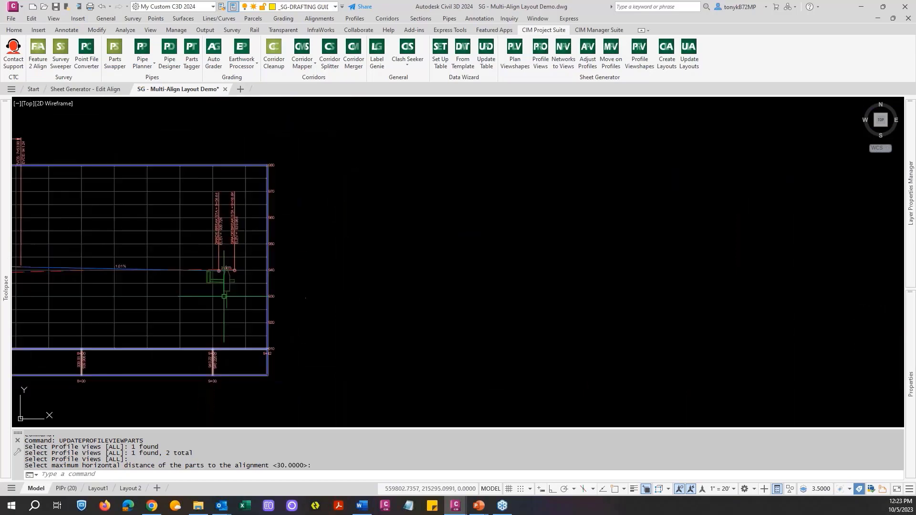
mouse_move(224, 310)
middle_mouse_down()
mouse_move(471, 255)
mouse_move(435, 236)
mouse_move(436, 214)
middle_mouse_up()
scroll(529, 307, "down", 3)
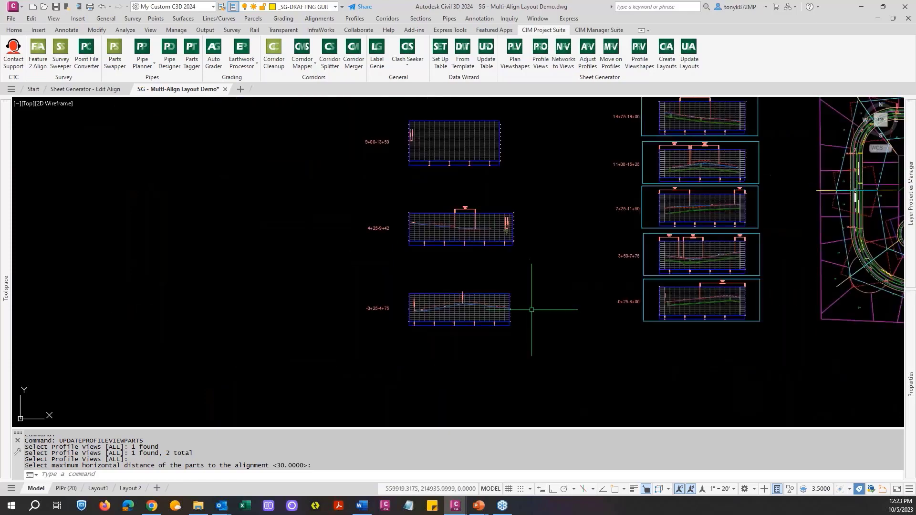
Step: Inspect the pipes and STRUCTURE - (11) in plan at the southern Manchester and Evergreen intersection
mouse_move(530, 307)
middle_mouse_down()
mouse_move(362, 301)
mouse_move(483, 317)
middle_mouse_up()
scroll(552, 216, "up", 10)
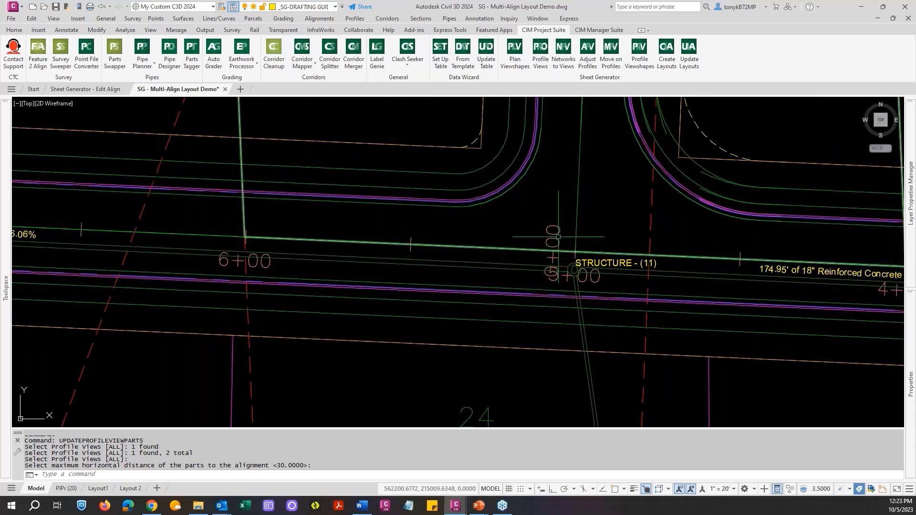
scroll(551, 235, "down", 2)
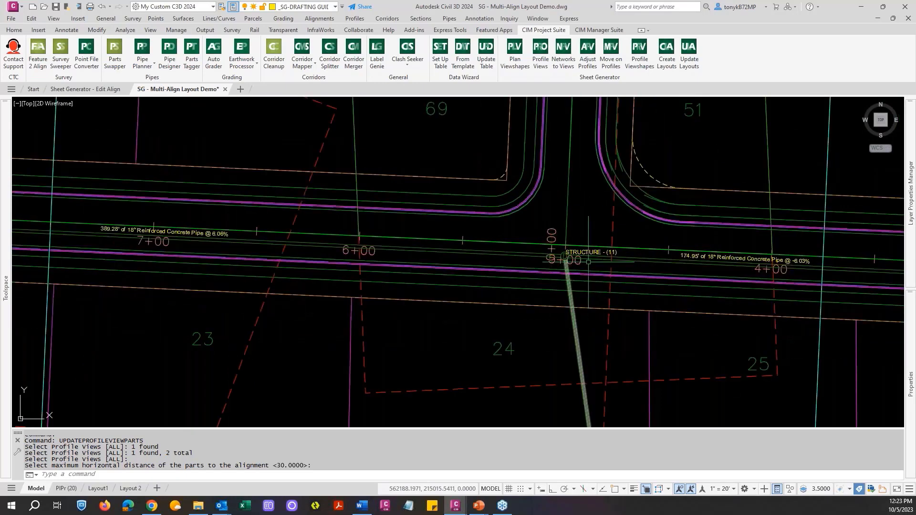
scroll(568, 252, "down", 6)
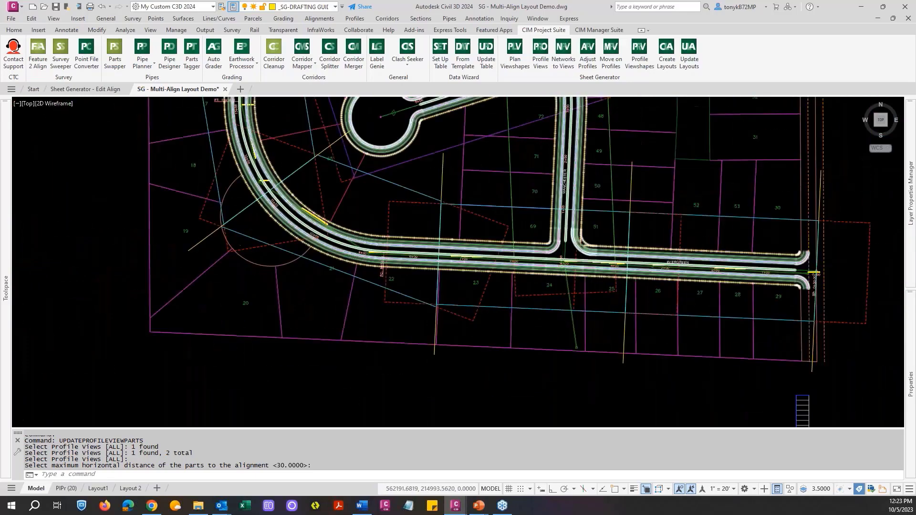
Step: Erase the unmatched Manchester profile view 9+00-13+50
middle_click_drag(155, 297, 444, 318)
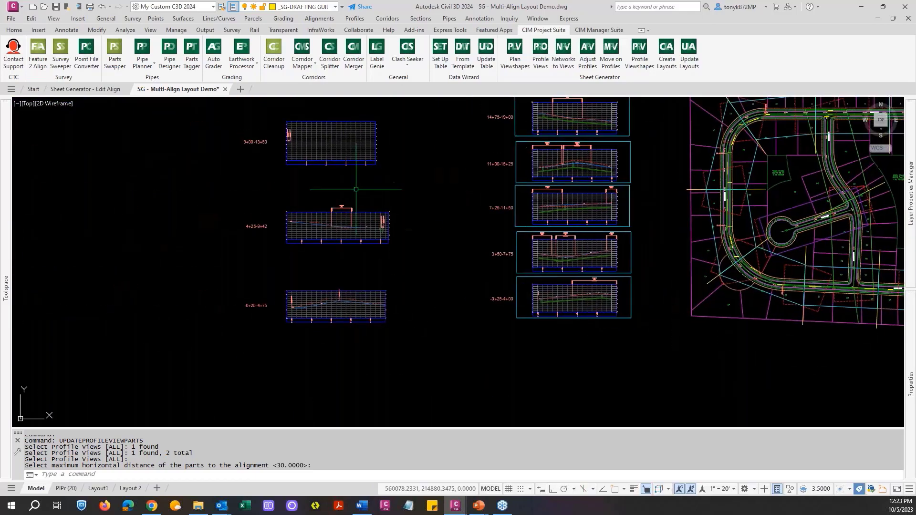
key("Escape")
type("e")
key("Return")
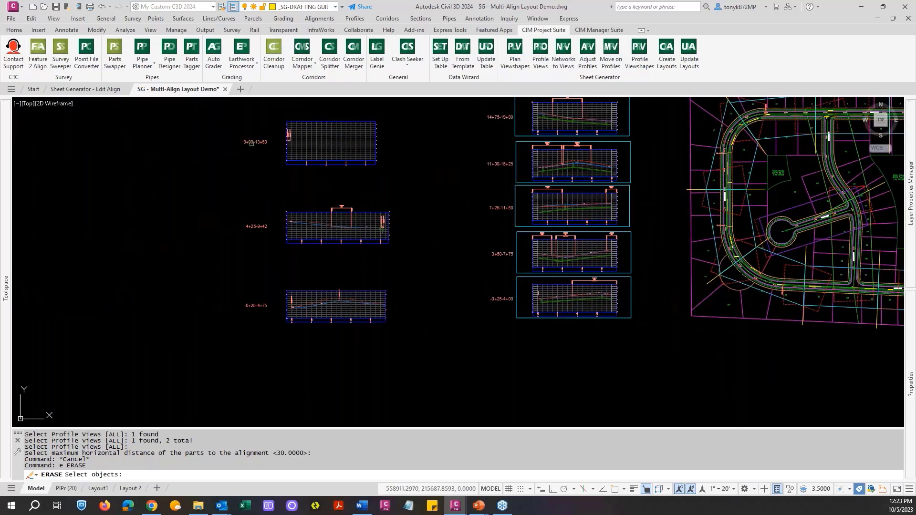
left_click(252, 144)
scroll(251, 146, "up", 5)
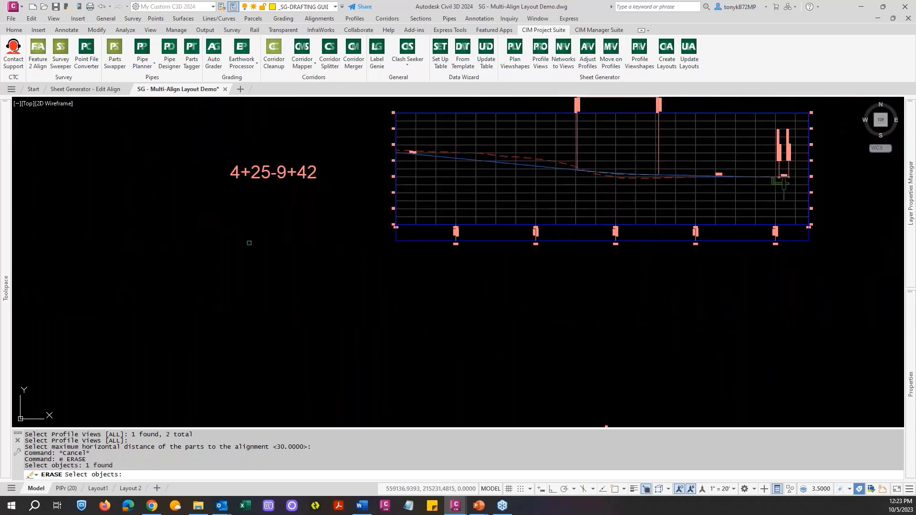
scroll(250, 157, "down", 6)
scroll(243, 210, "up", 7)
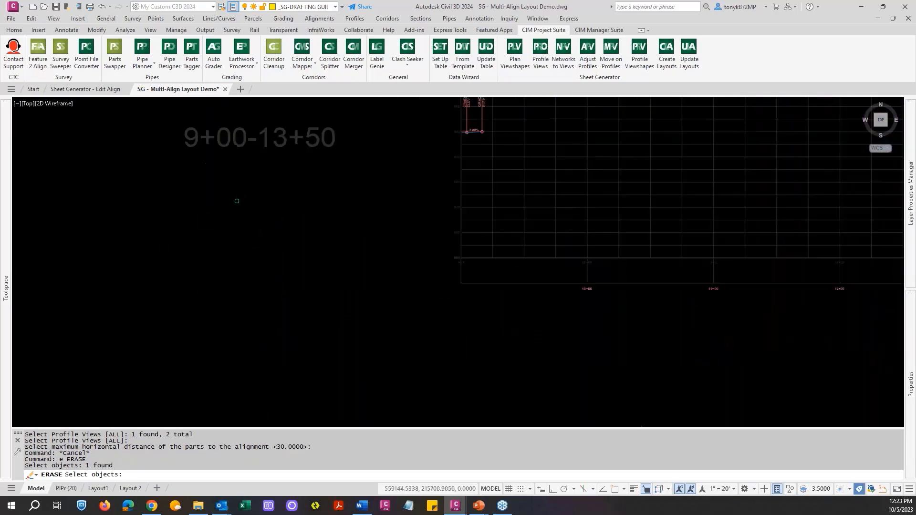
scroll(244, 210, "down", 5)
scroll(243, 210, "down", 4)
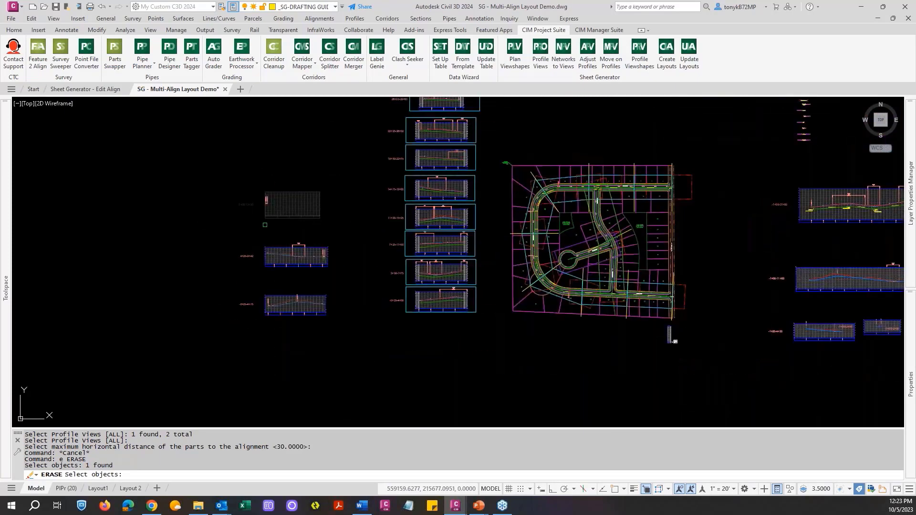
key("Escape")
Step: Draw a horizontal guide line about 1563 units long with Ortho on, running west from the lower-left corner of profile viewshape -0+25-4+00
scroll(317, 260, "up", 6)
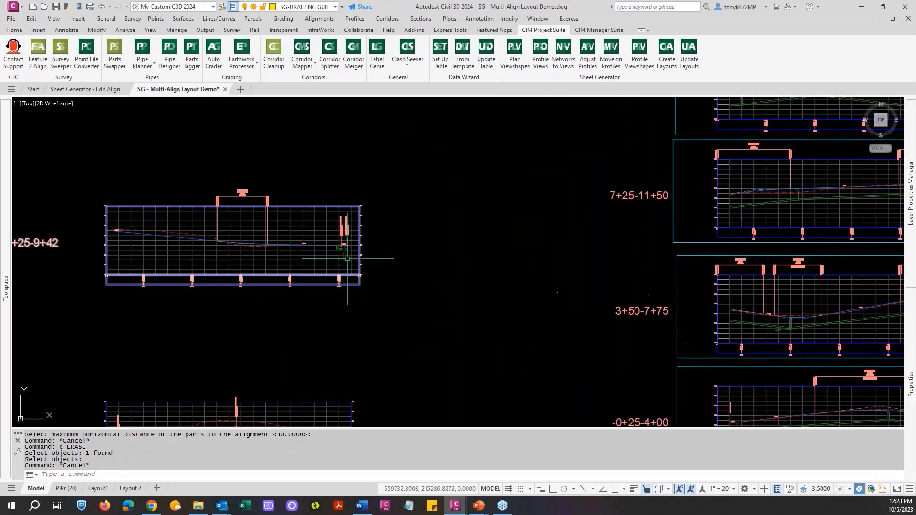
scroll(348, 258, "up", 2)
scroll(348, 264, "down", 8)
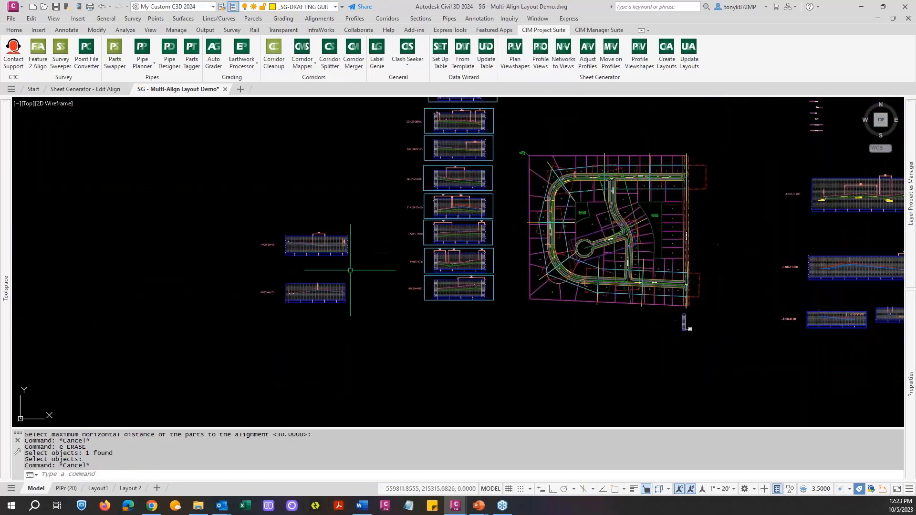
key("Escape")
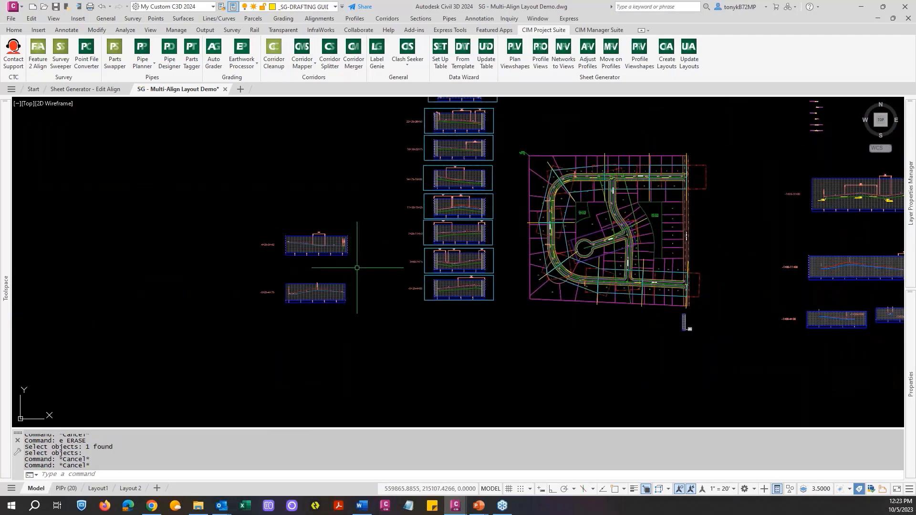
type("L")
key("Return")
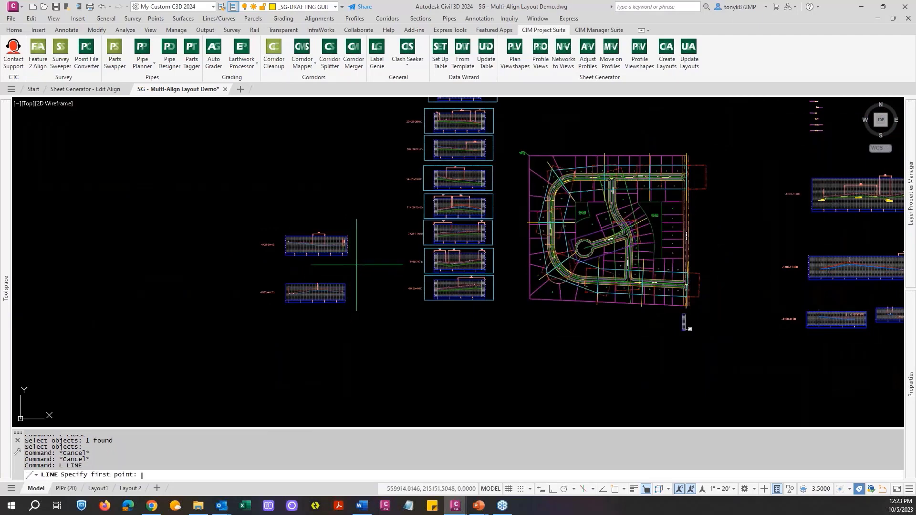
type("end")
key("Return")
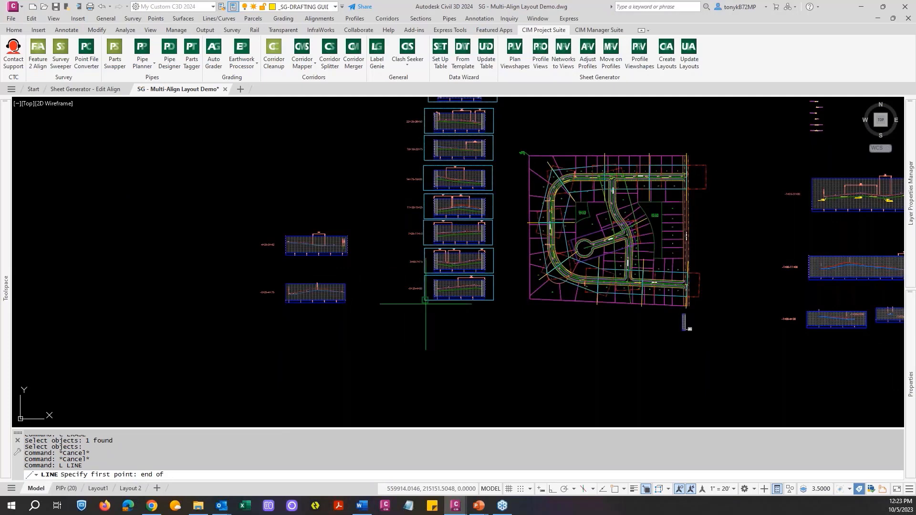
left_click(426, 304)
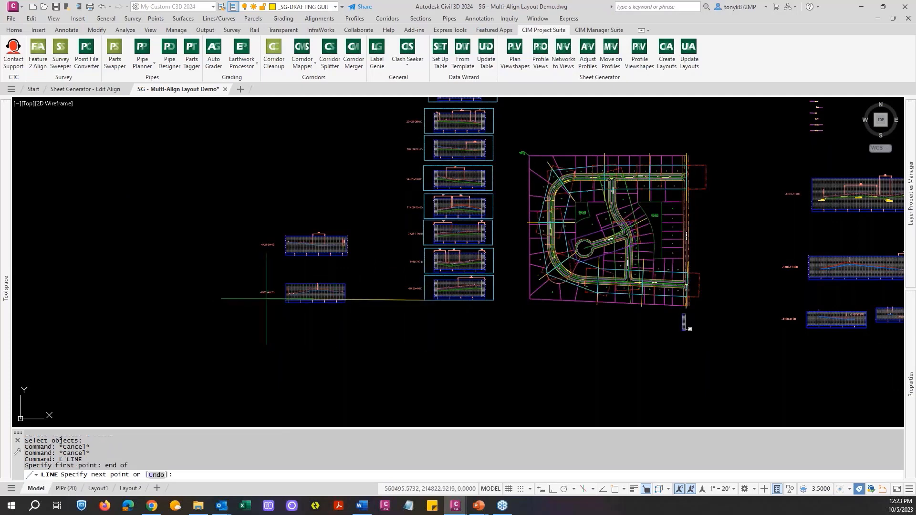
left_click(552, 490)
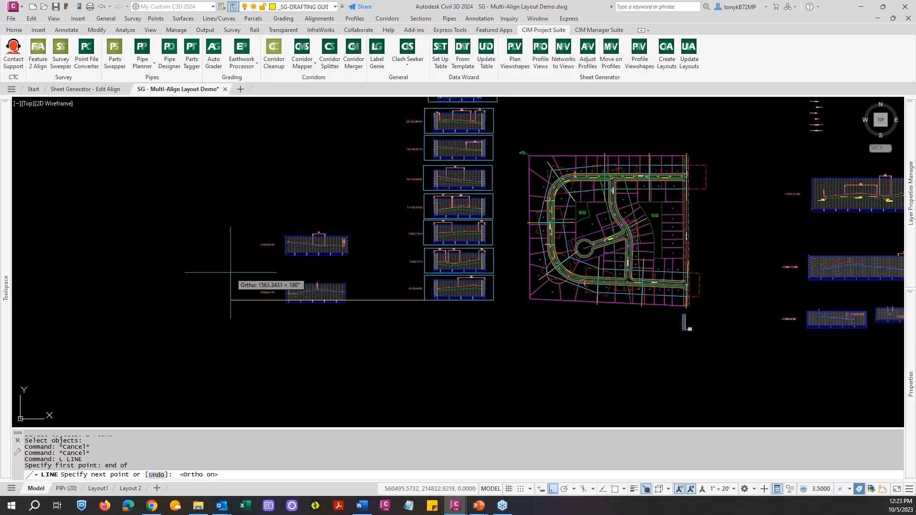
key("Escape")
key("Return")
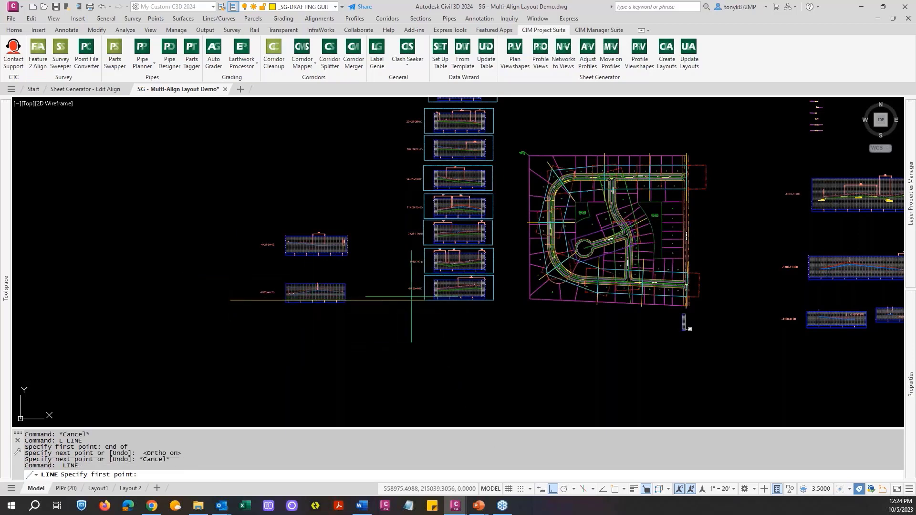
scroll(412, 296, "down", 3)
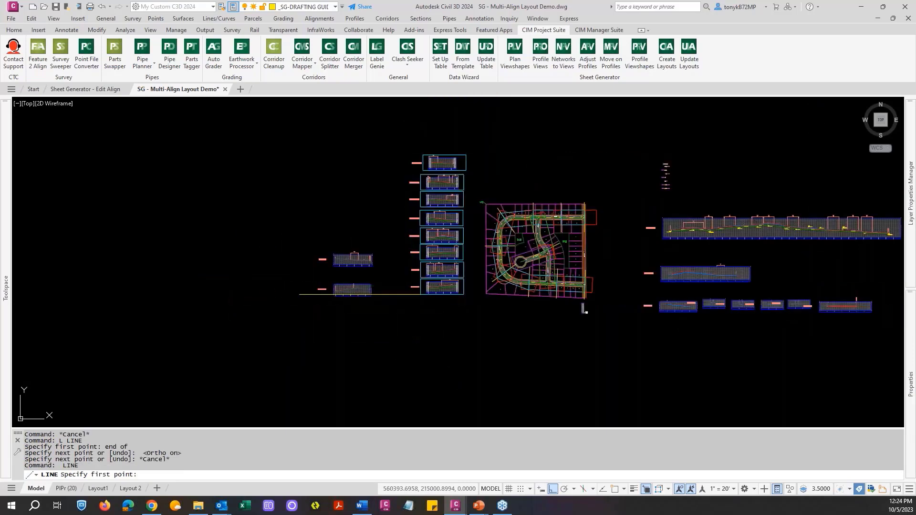
key("Escape")
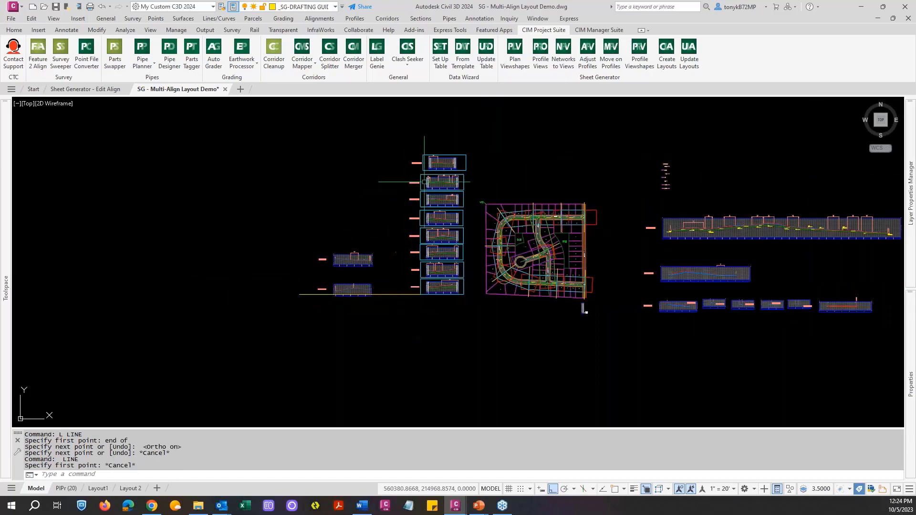
scroll(422, 170, "up", 5)
key("Escape")
key("Escape")
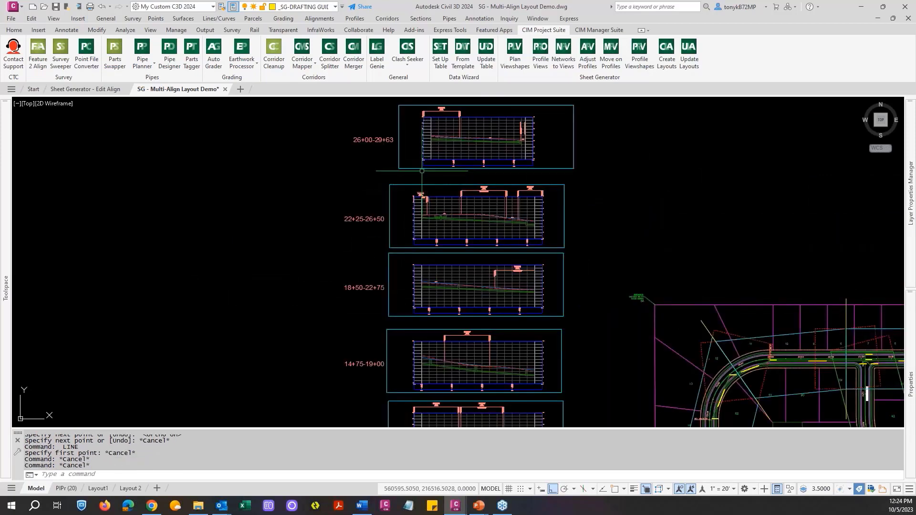
type("m")
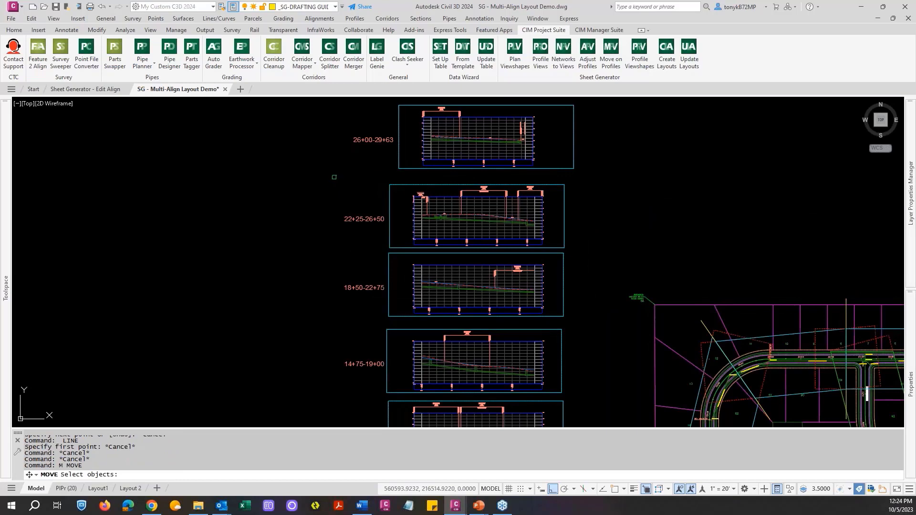
key("Escape")
scroll(328, 216, "down", 5)
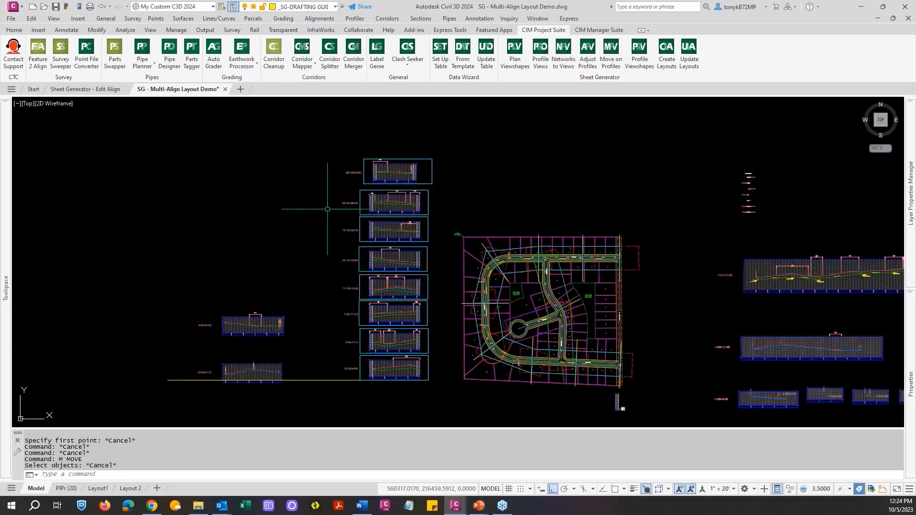
Step: Start Profile Viewshapes for the two remaining Manchester profile views, 4+25-9+42 and -0+25-4+75
mouse_move(329, 215)
middle_mouse_down()
mouse_move(439, 213)
mouse_move(471, 203)
middle_mouse_up()
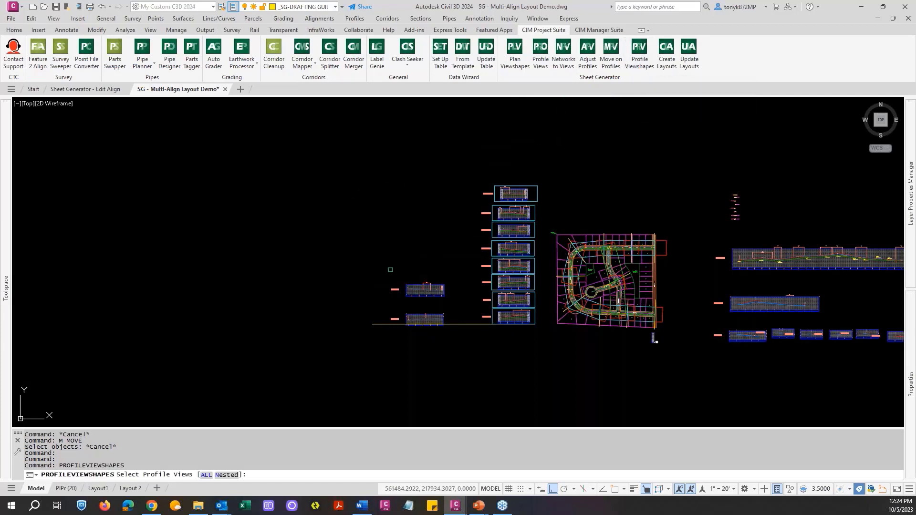
left_click(396, 290)
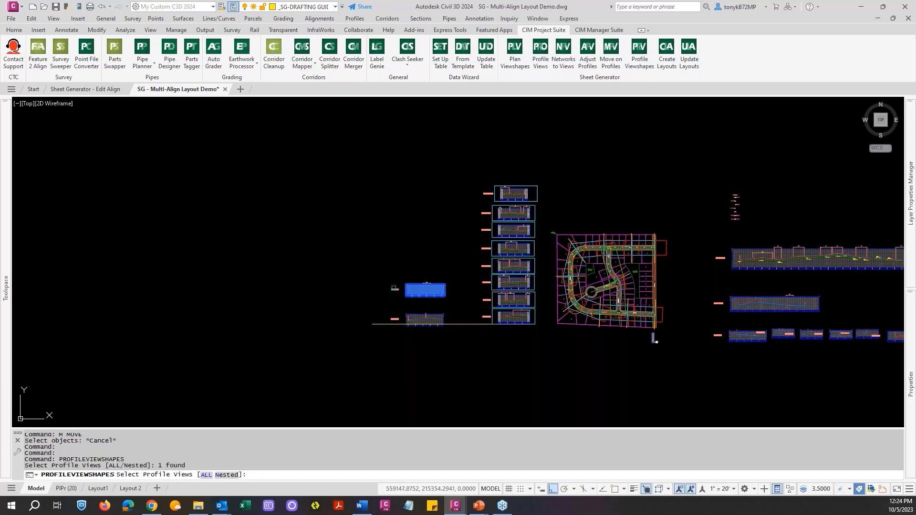
left_click(393, 317)
left_click(380, 294)
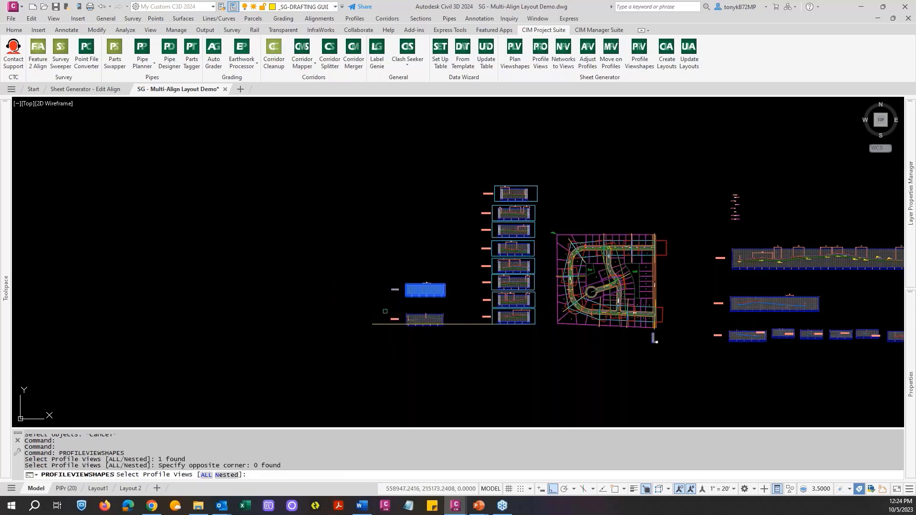
left_click(393, 319)
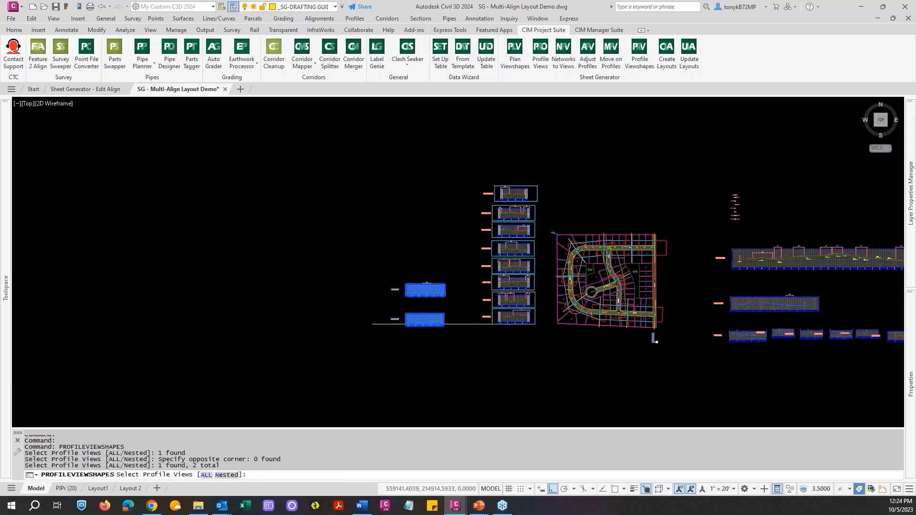
scroll(404, 298, "up", 2)
scroll(404, 307, "down", 2)
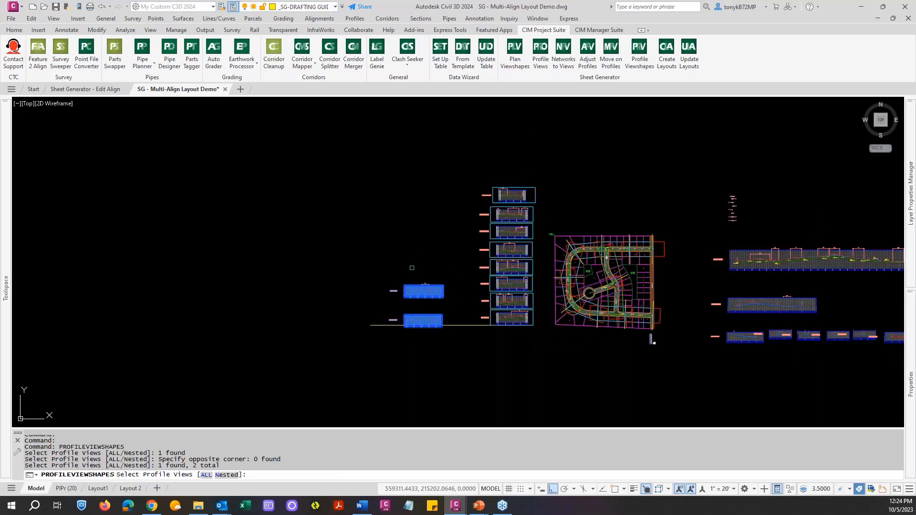
key("Return")
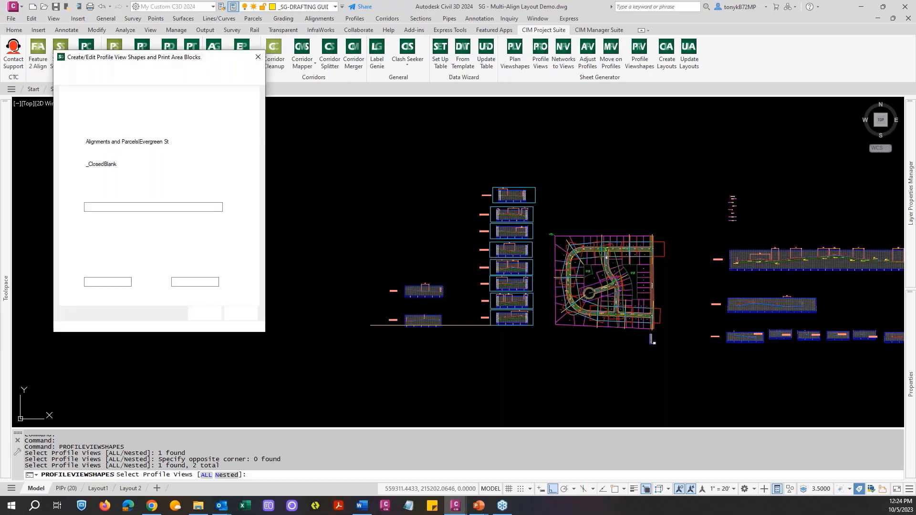
Step: Set the matchline alignment to Manchester, keeping plan viewshape layer _SG-PLAN VIEWSHAPE-MAN, and continue to the print area settings
left_click_drag(217, 38, 242, 42)
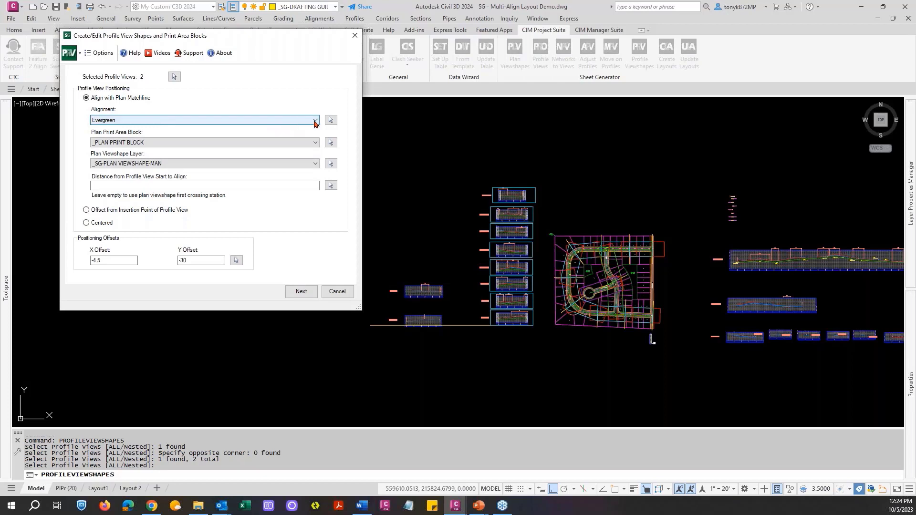
left_click(315, 121)
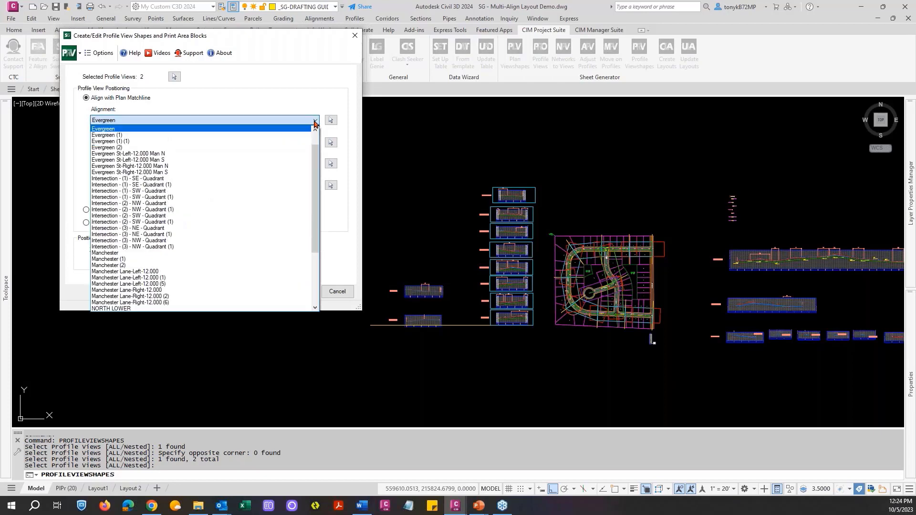
left_click(114, 254)
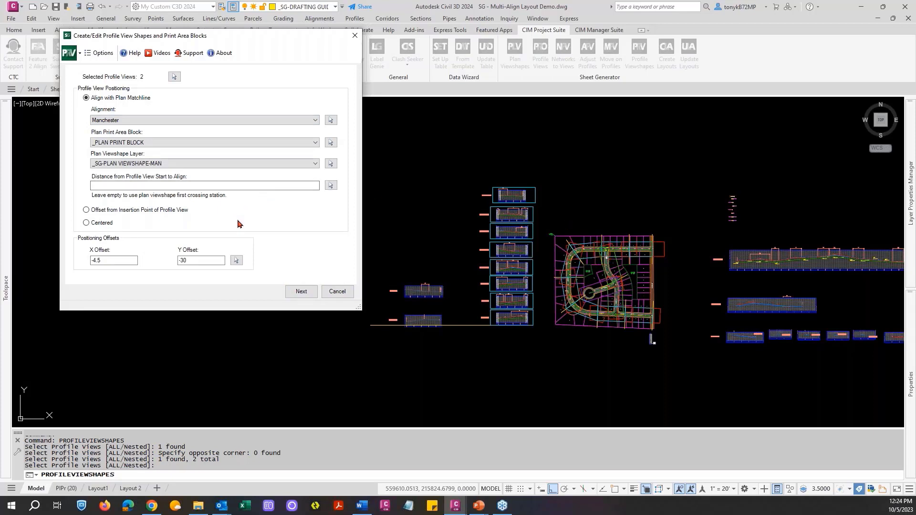
left_click(301, 292)
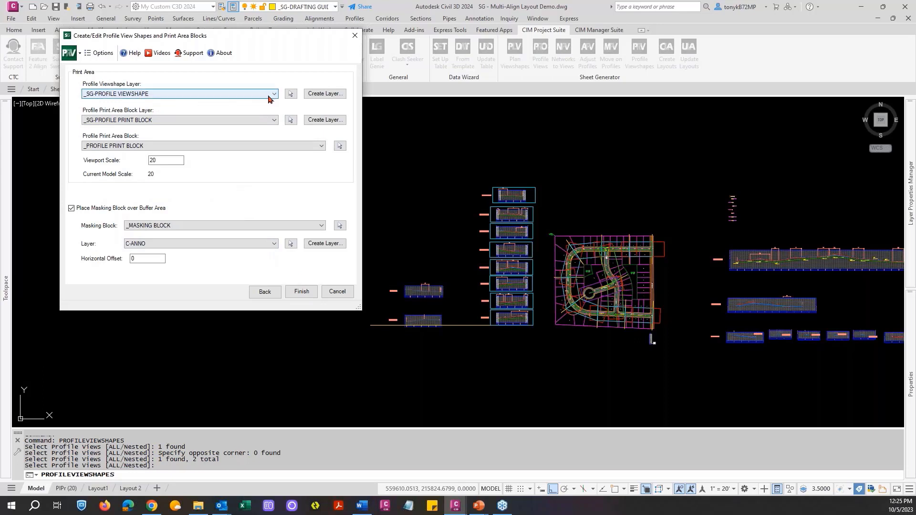
Step: Look through the available profile viewshape layers, keeping _SG-PROFILE VIEWSHAPE selected
left_click(273, 95)
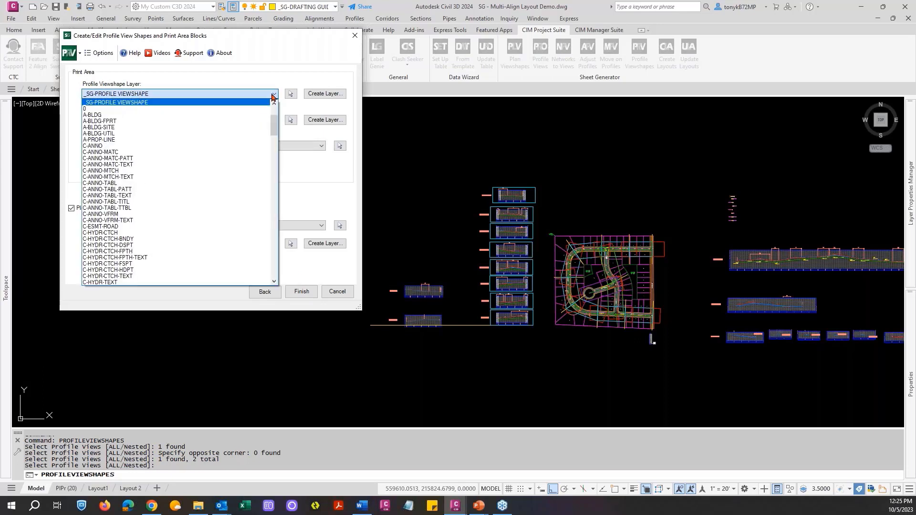
left_click(275, 104)
left_click(274, 103)
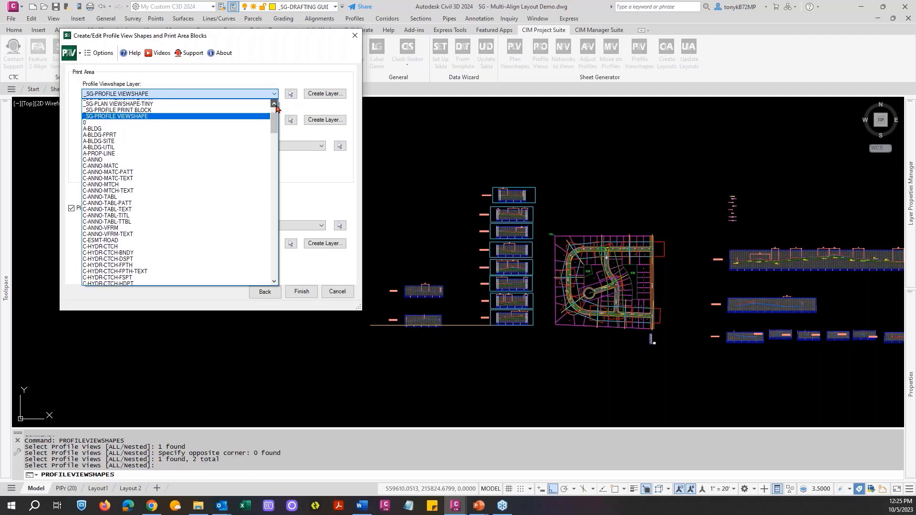
left_click(274, 103)
left_click(274, 104)
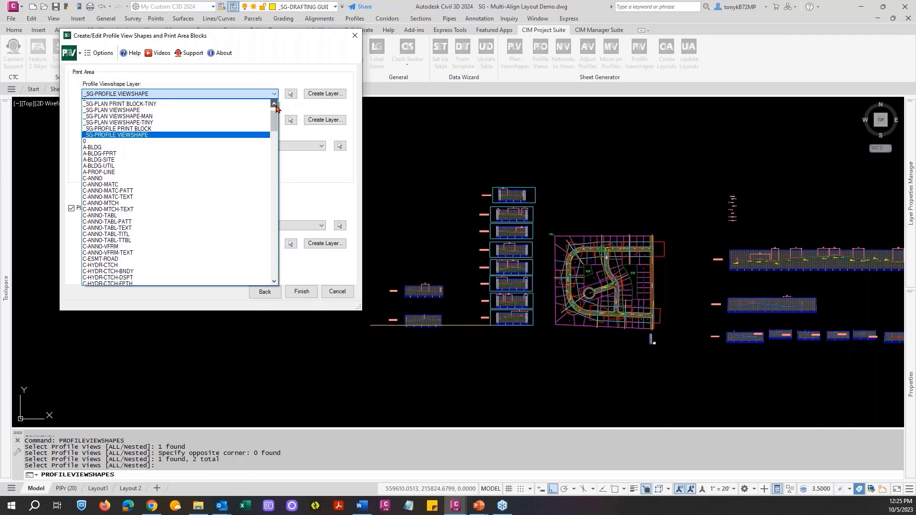
left_click(275, 104)
left_click(274, 103)
left_click(274, 104)
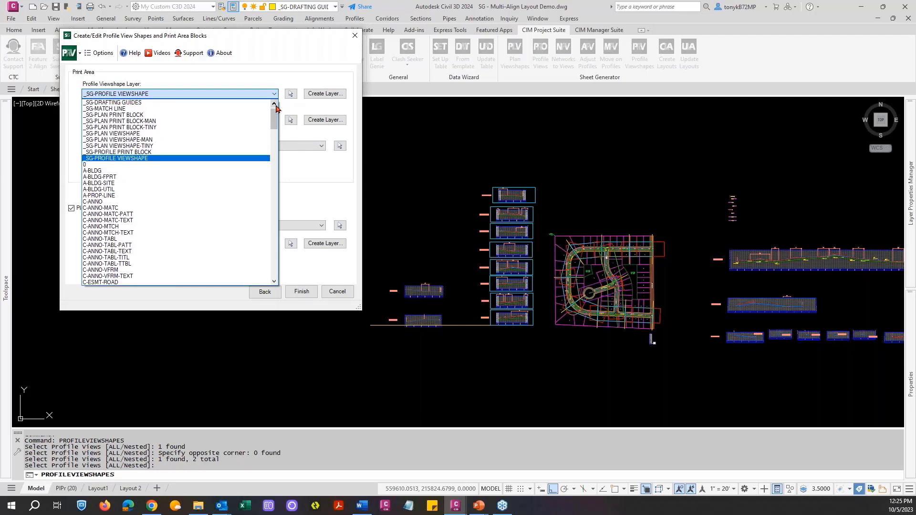
left_click(232, 96)
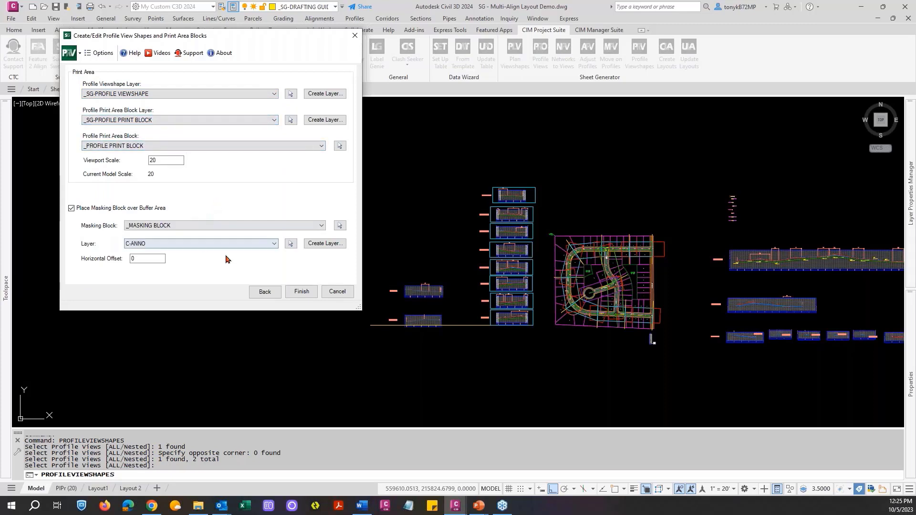
Step: Create the Manchester profile viewshapes and print area blocks at viewport scale 20 with _MASKING BLOCK over the buffer area
left_click_drag(266, 36, 394, 18)
left_click_drag(313, 27, 178, 69)
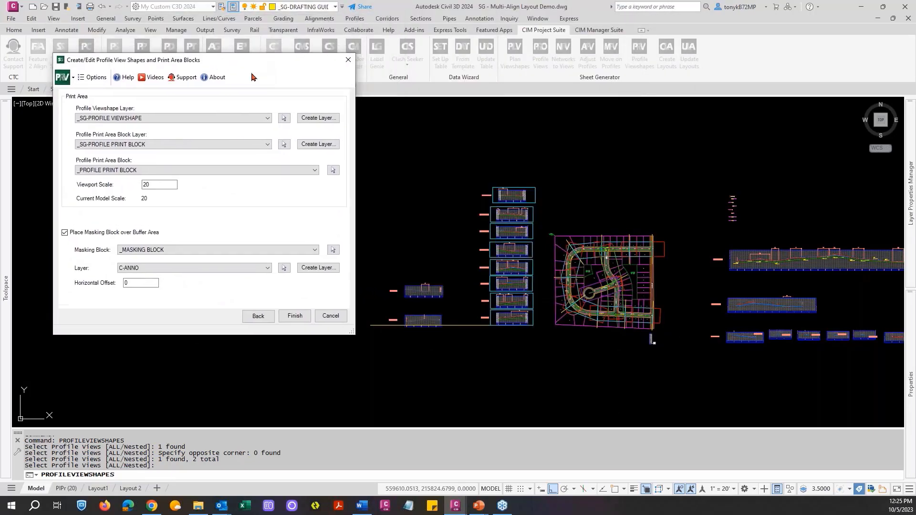
left_click(295, 316)
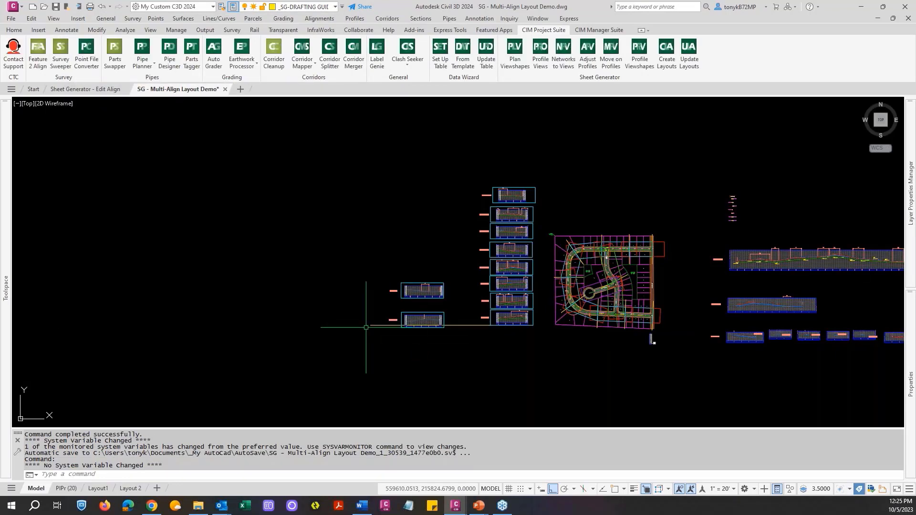
Step: Review the Profile Viewshapes positioning offsets and viewport scale settings for both Manchester profile views without applying anything
left_click(637, 54)
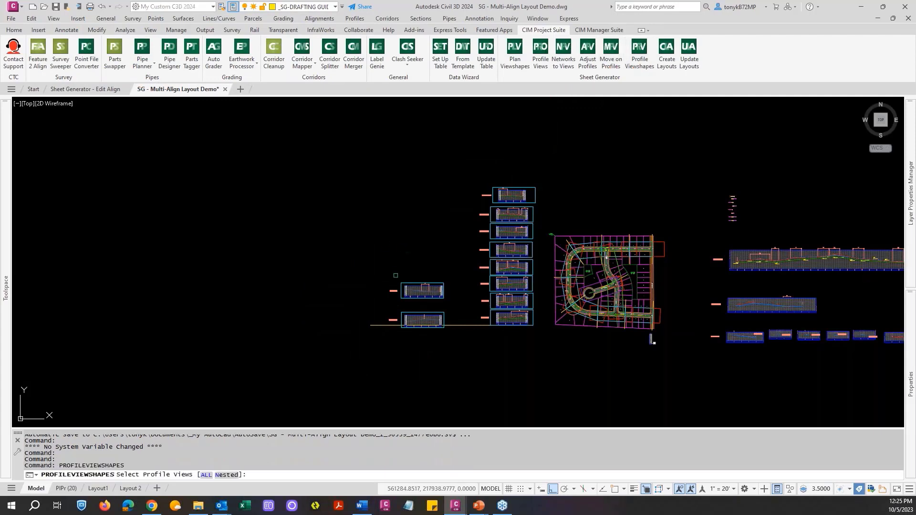
left_click(393, 291)
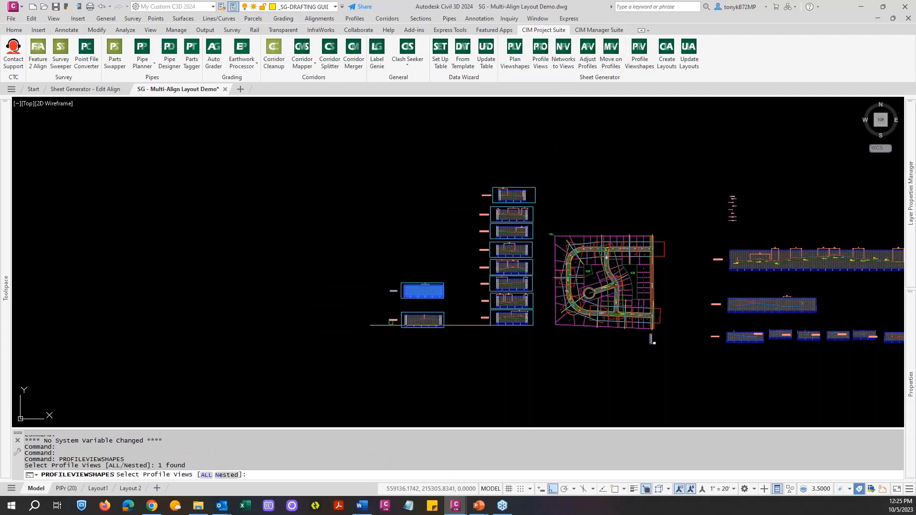
left_click(391, 321)
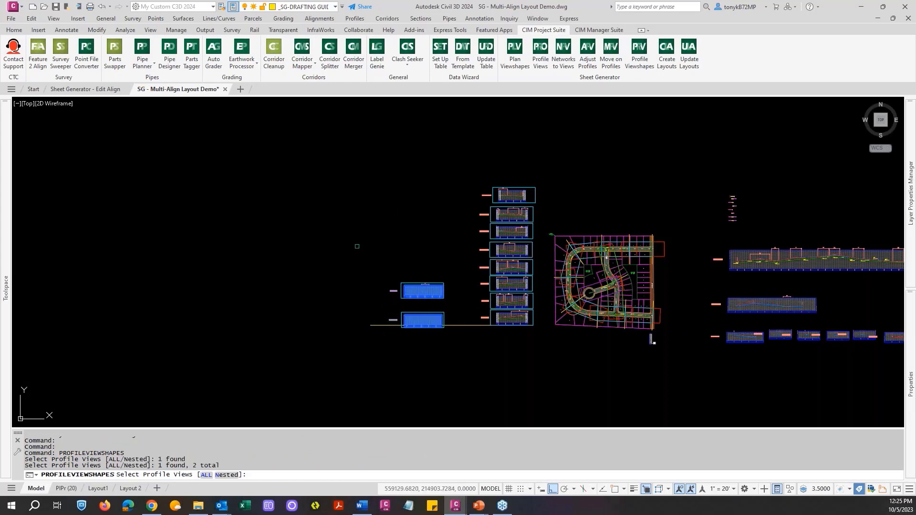
key("Return")
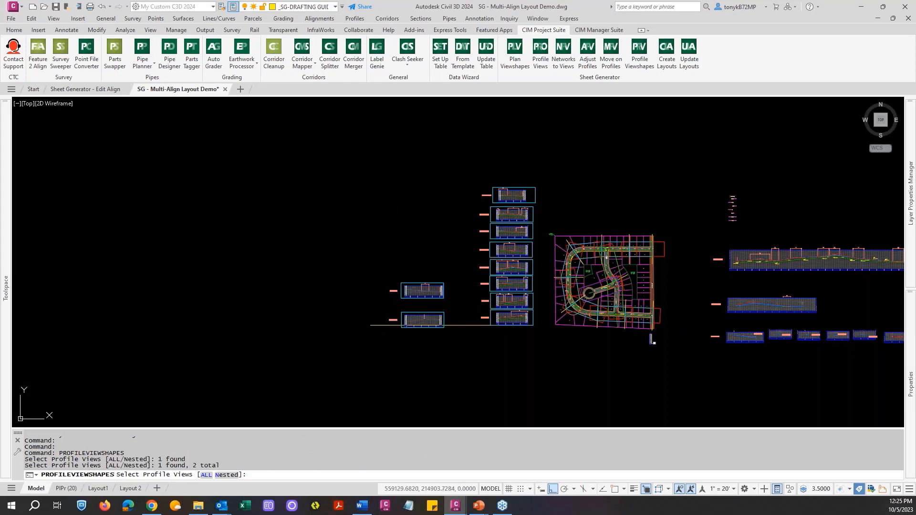
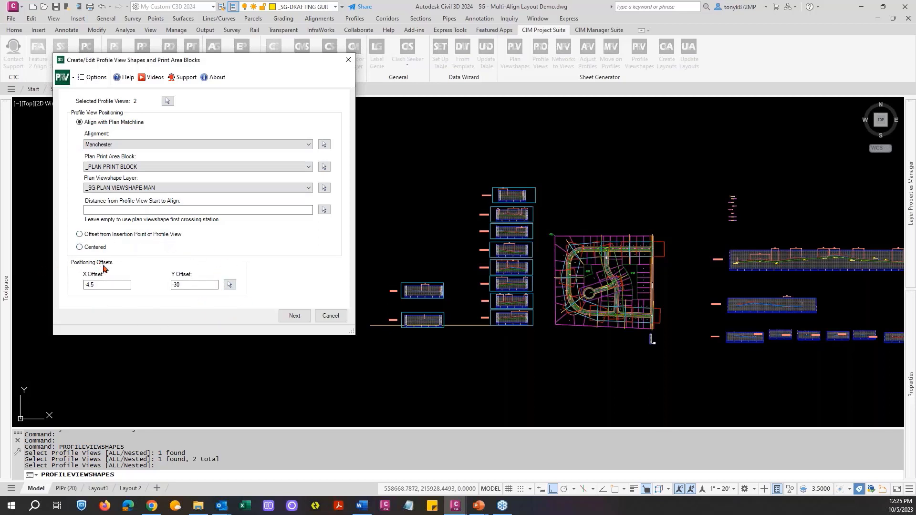
left_click(292, 317)
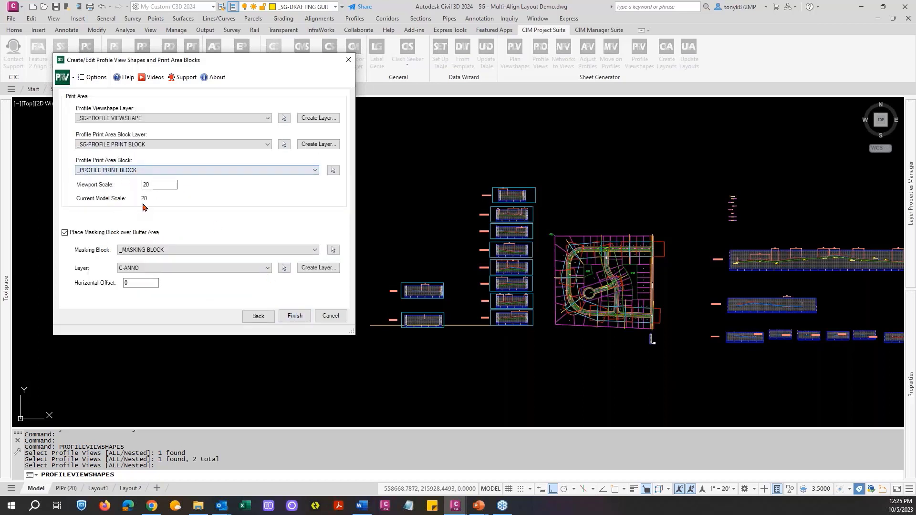
left_click(151, 184)
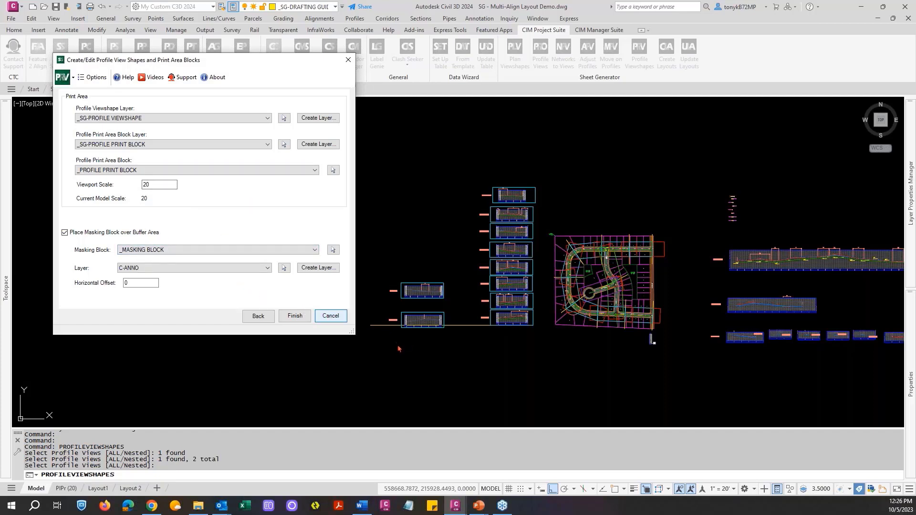
key("Escape")
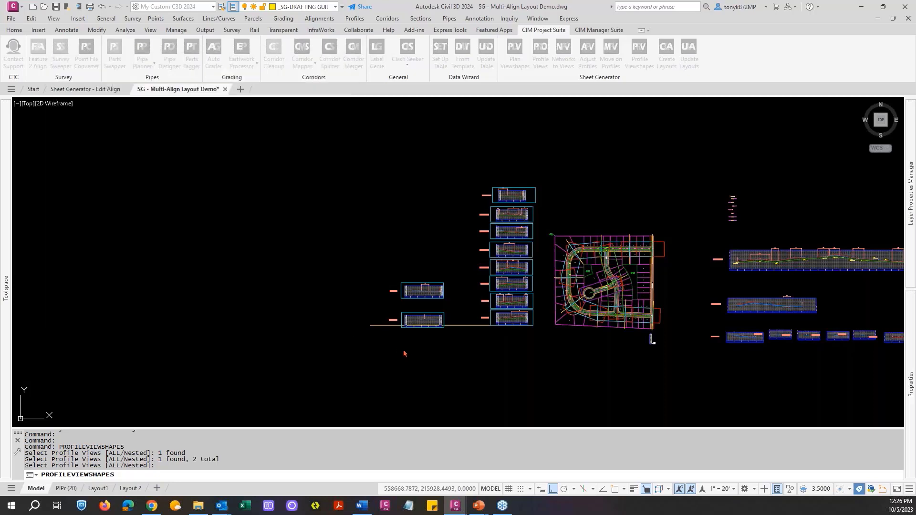
key("Escape")
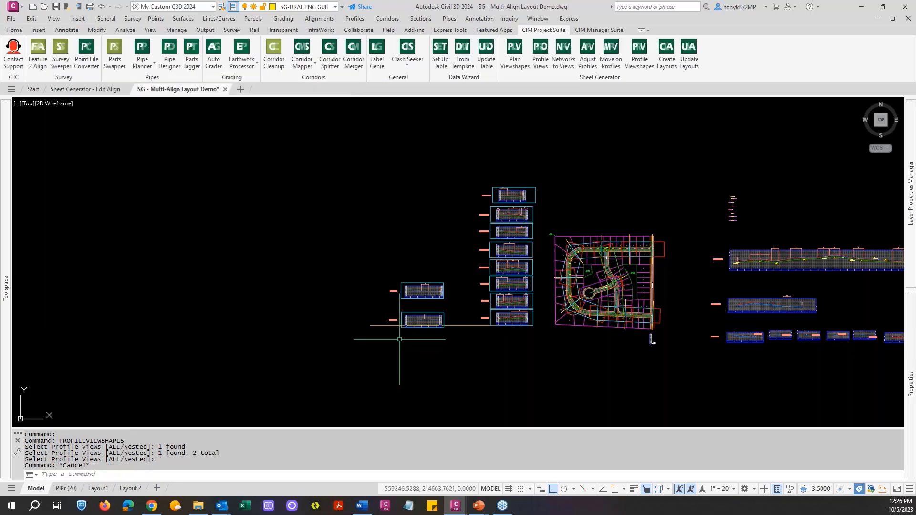
Step: Move both Manchester profile views with their viewshapes, placing the lower viewshape's bottom-right corner on the horizontal guide line
type("m")
key("Return")
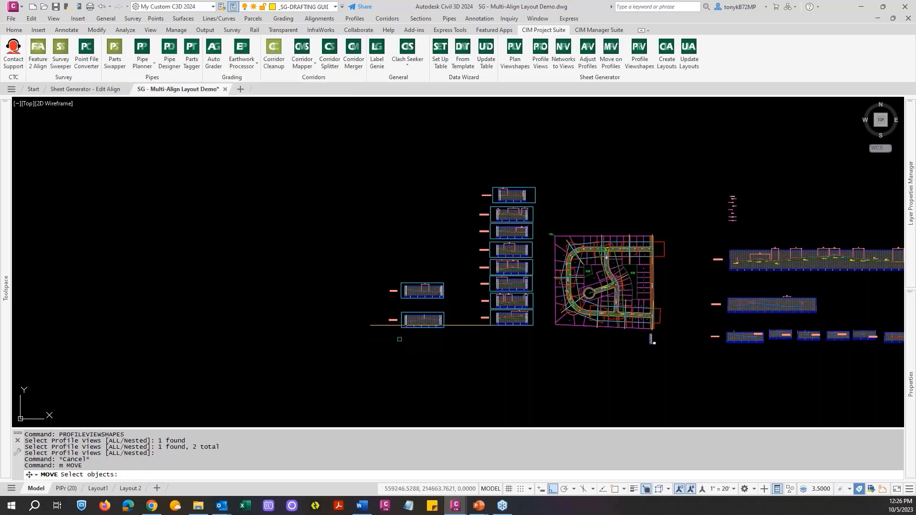
type("w")
key("Return")
left_click(358, 367)
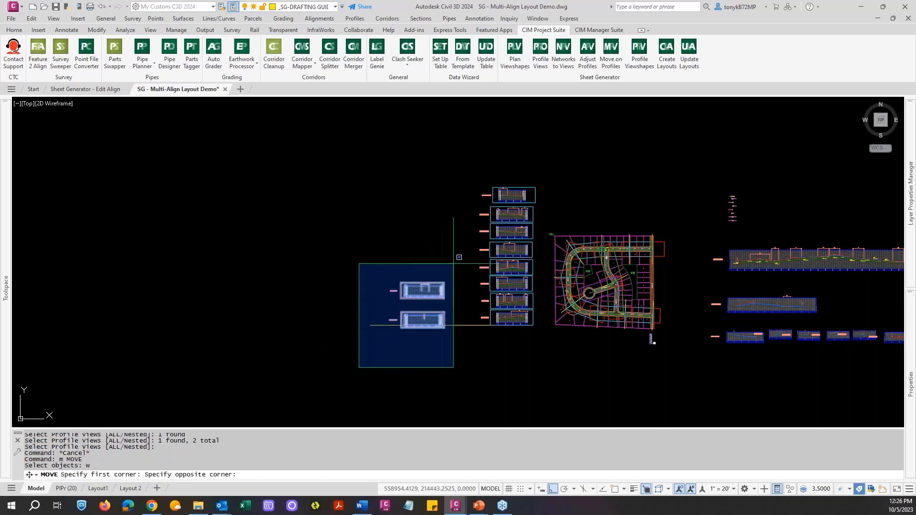
left_click(497, 218)
scroll(446, 329, "up", 4)
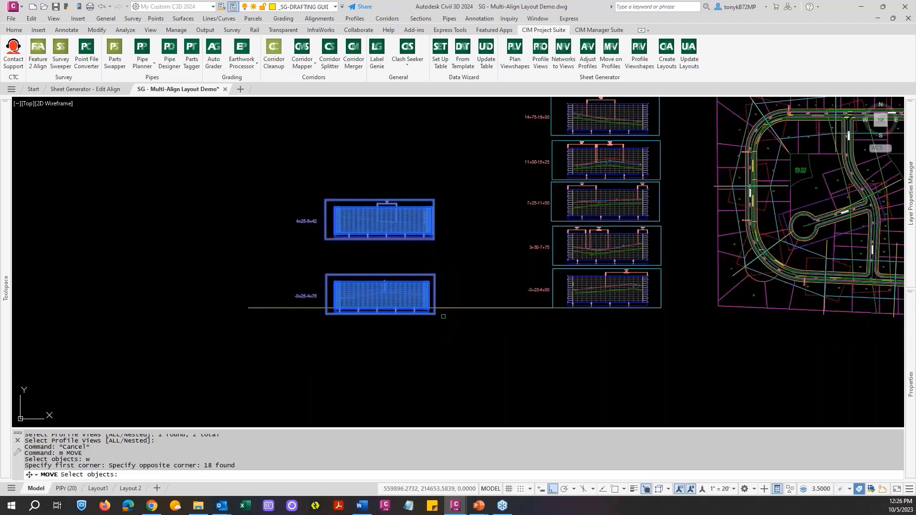
key("Return")
type("end")
key("Return")
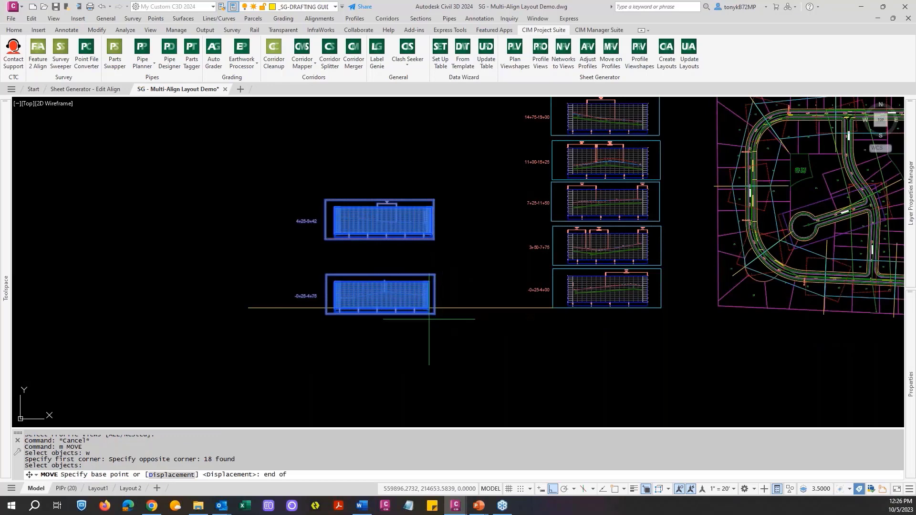
left_click(435, 309)
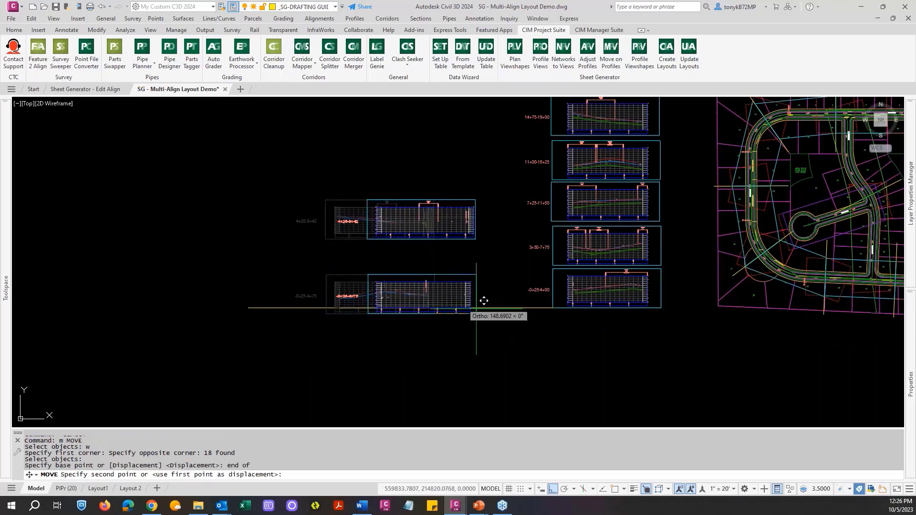
type("nea")
key("Return")
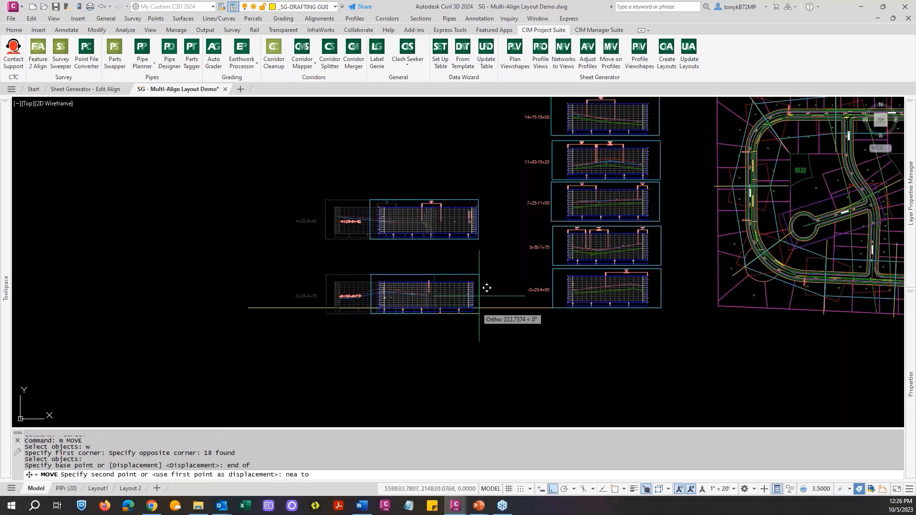
left_click(490, 301)
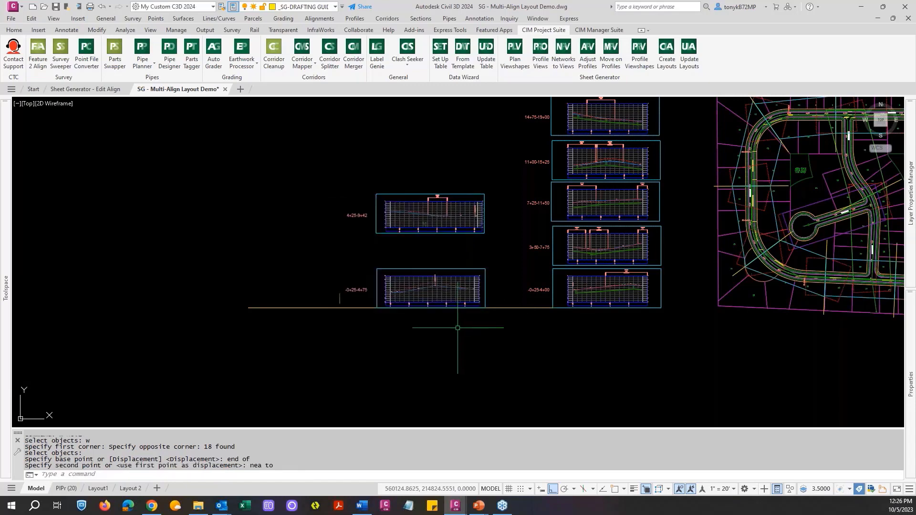
Step: Regenerate the model to refresh the display after the move
key("Escape")
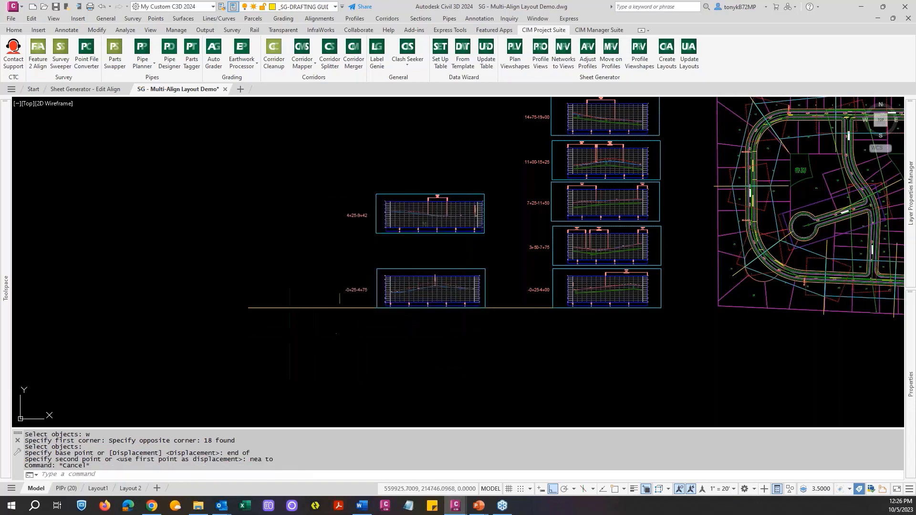
type("re")
key("Return")
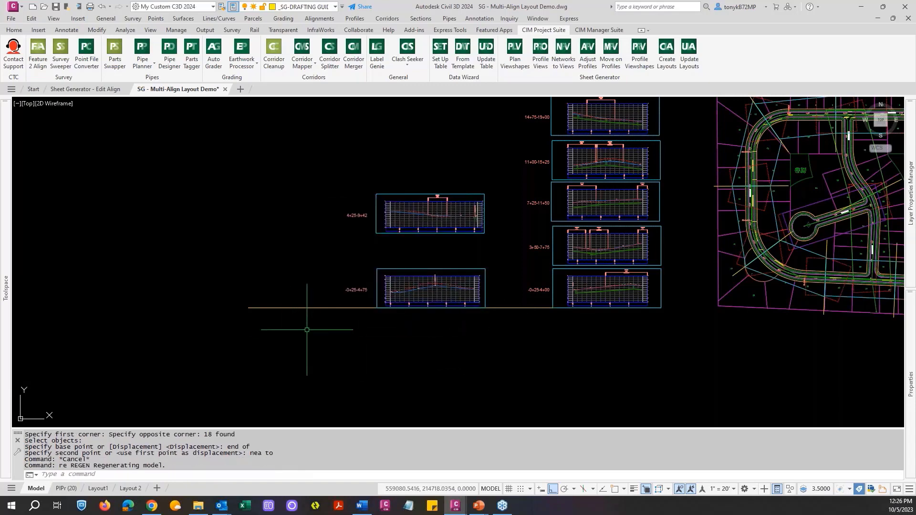
type("e")
key("Return")
left_click(311, 312)
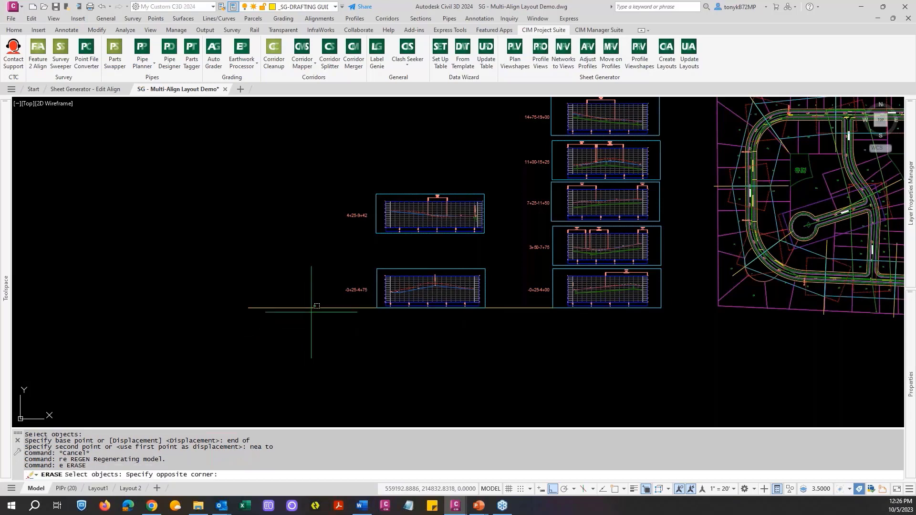
key("Escape")
scroll(289, 325, "down", 2)
key("Escape")
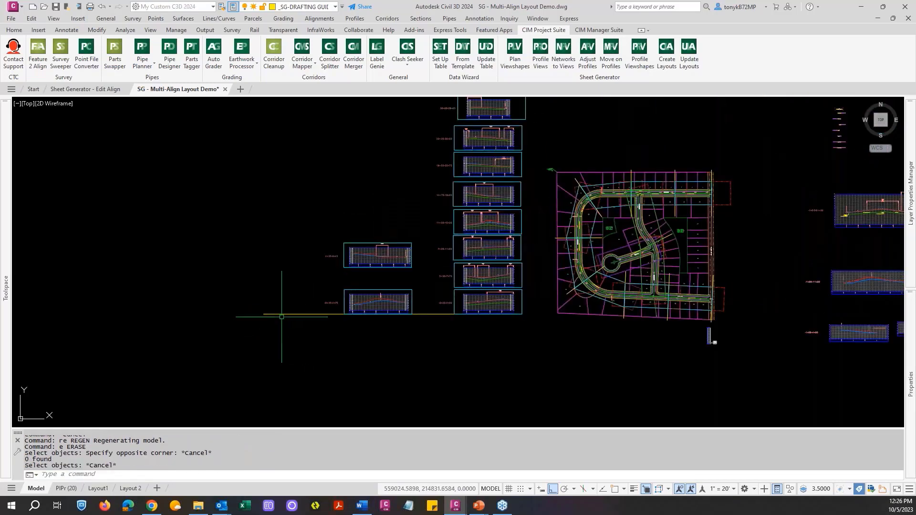
Step: Stretch the left end of the horizontal guide line farther left to leave room beside the Manchester viewshapes
left_click(275, 313)
left_click(263, 313)
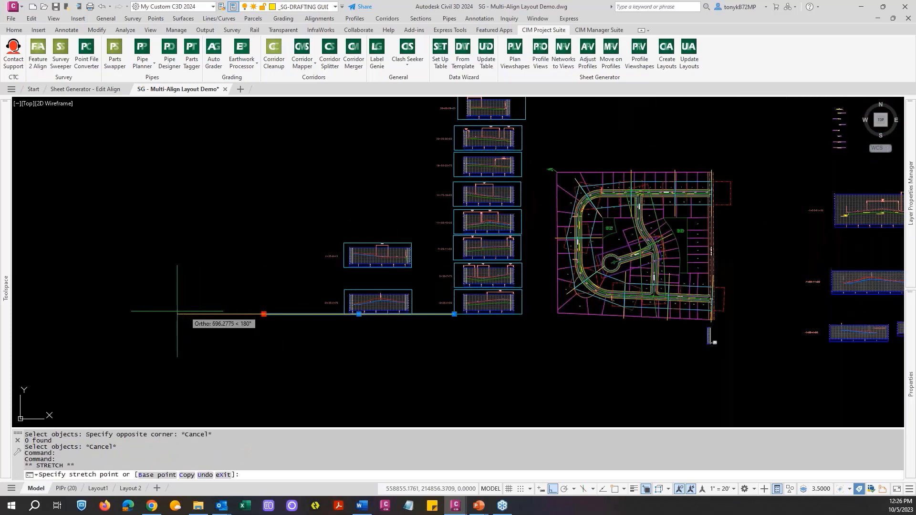
left_click(156, 314)
key("Escape")
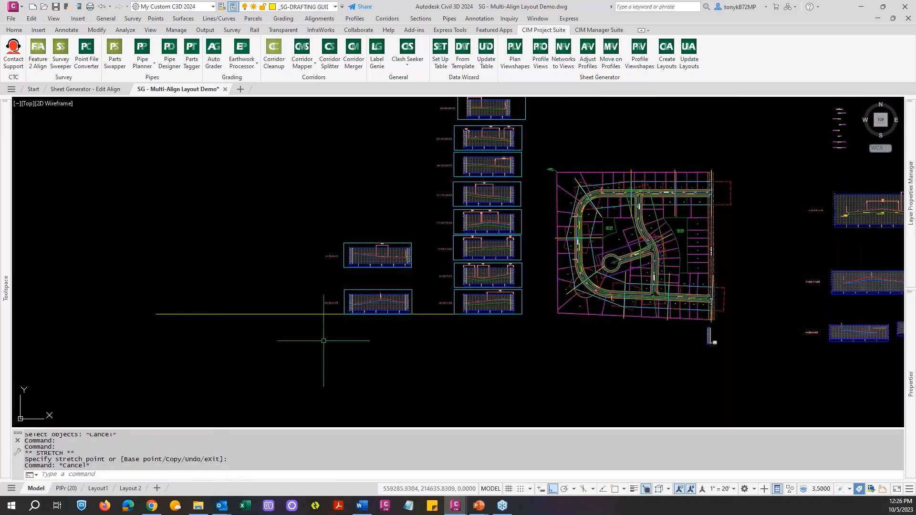
Step: Examine the Manchester viewshapes on the guide line and the Tiny Court alignment with its viewshape in the plan drawing
scroll(367, 279, "up", 4)
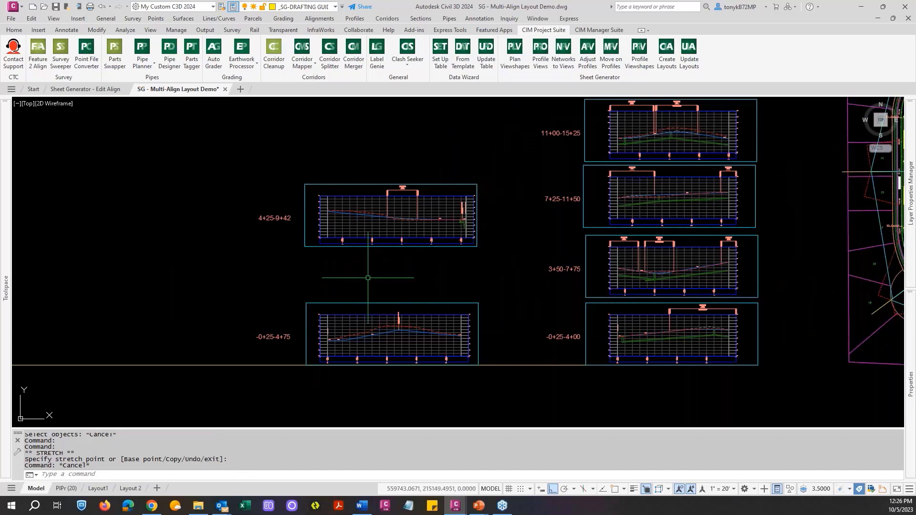
scroll(368, 277, "down", 4)
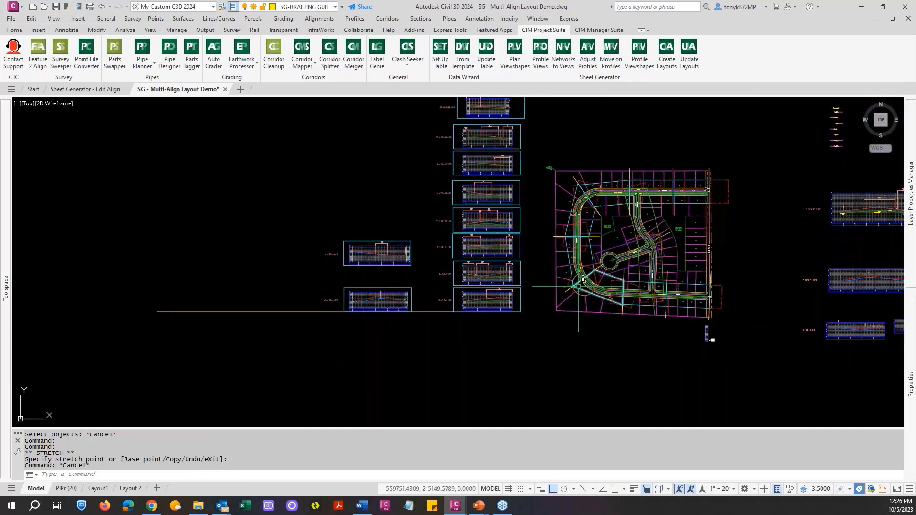
scroll(618, 258, "up", 6)
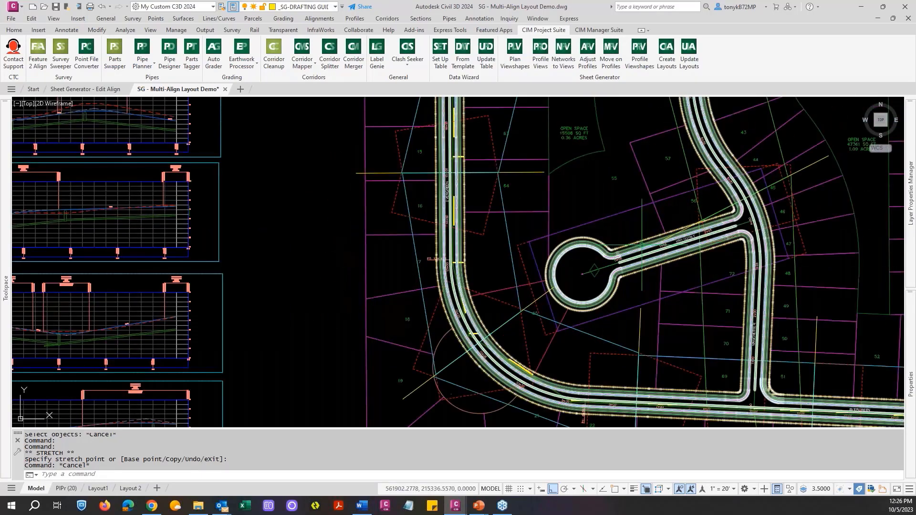
scroll(642, 244, "up", 3)
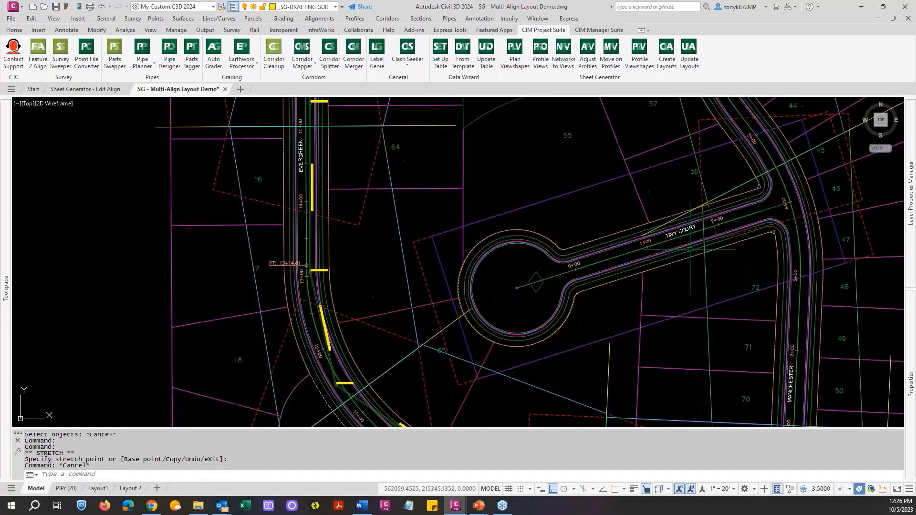
scroll(689, 249, "up", 2)
scroll(638, 226, "down", 5)
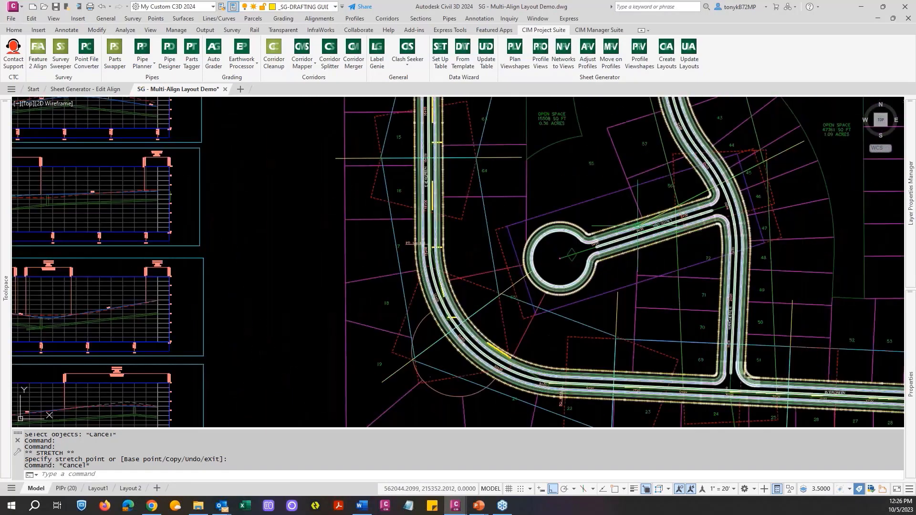
scroll(601, 212, "down", 5)
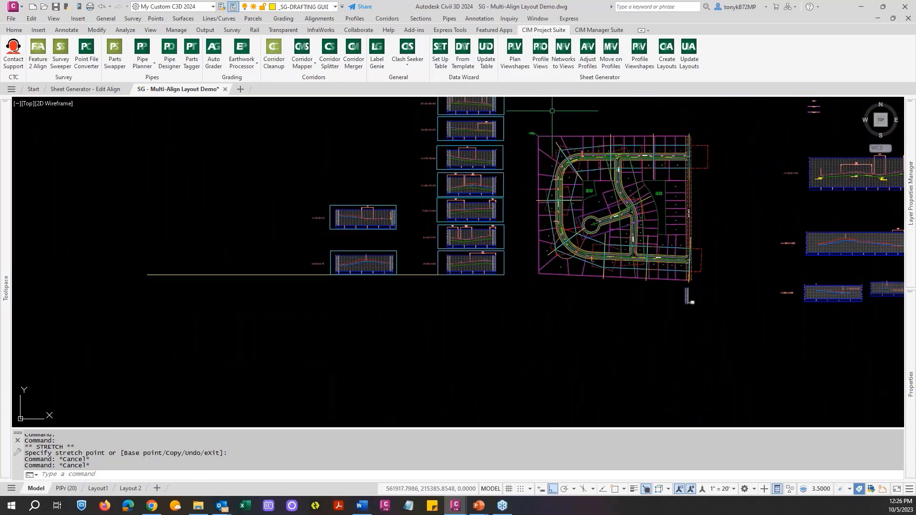
middle_click_drag(542, 117, 592, 138)
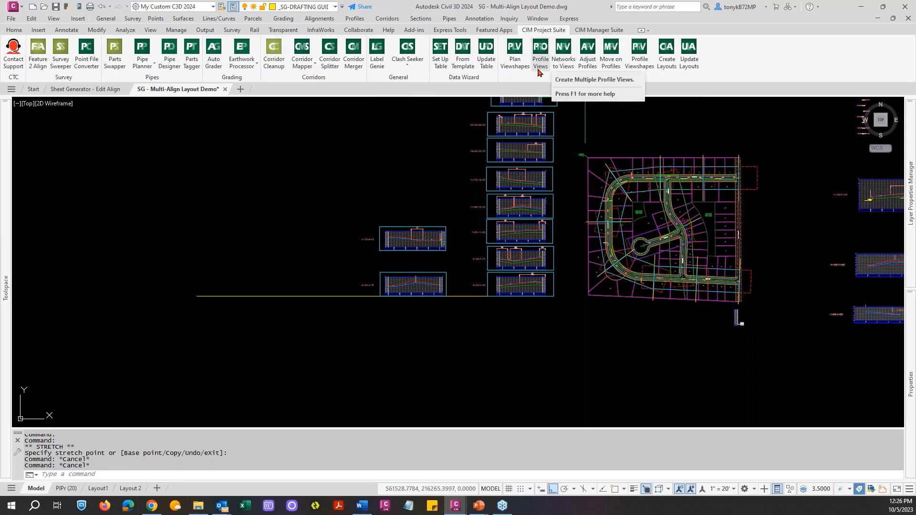
Step: Set up multiple profile views for the Tiny Court alignment, keeping the automatic station range, 450.00' view length and 100.00' height
left_click(539, 58)
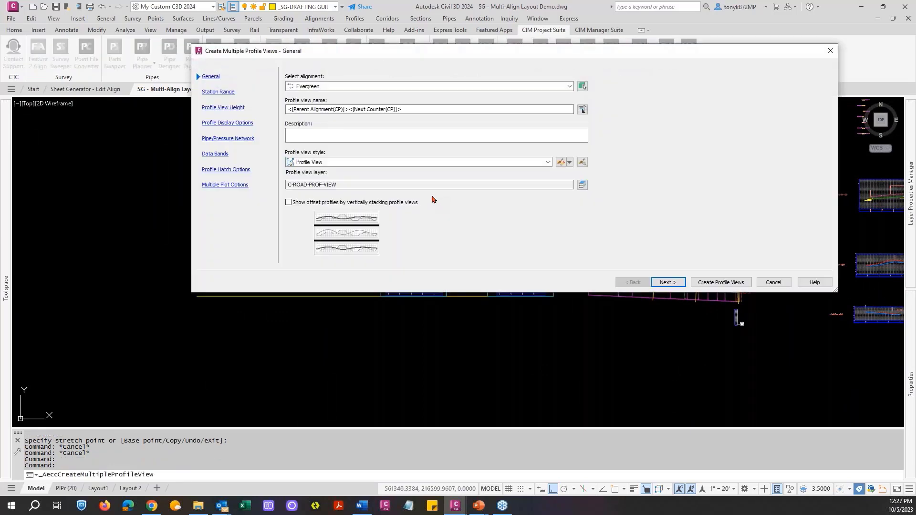
left_click(569, 85)
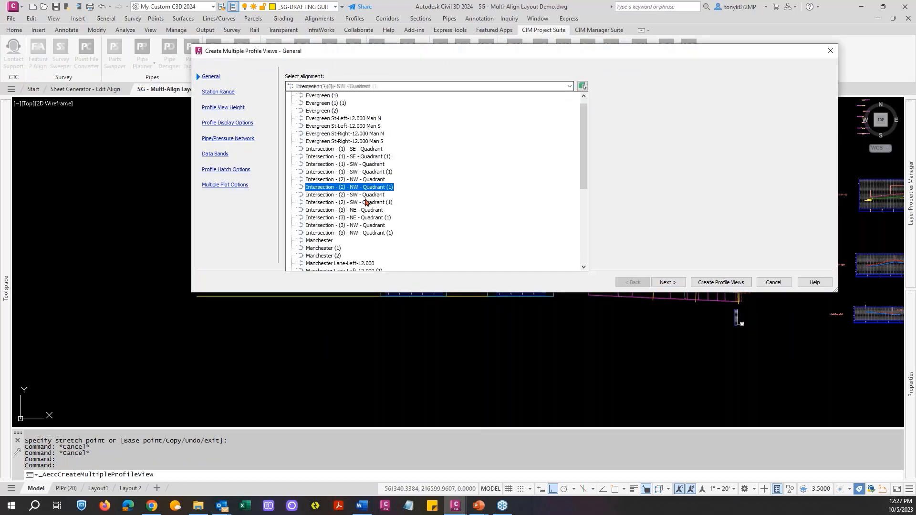
scroll(415, 210, "down", 6)
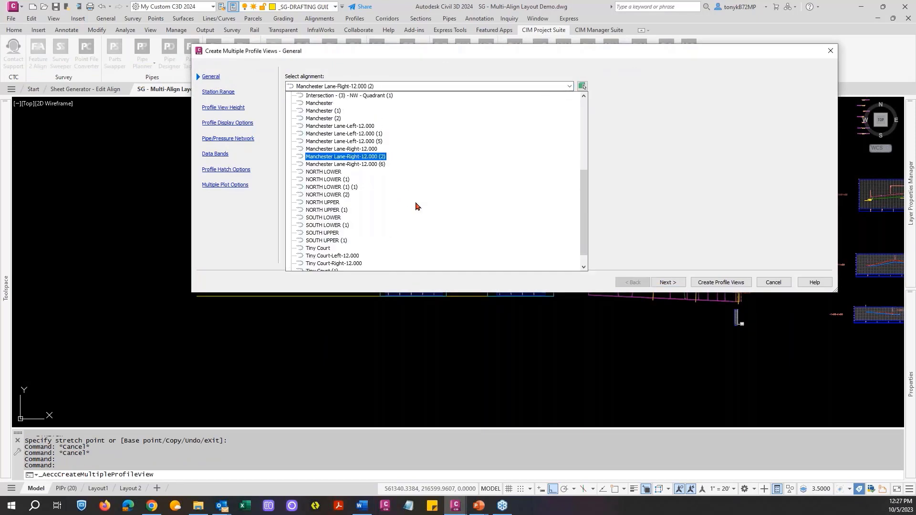
left_click(316, 252)
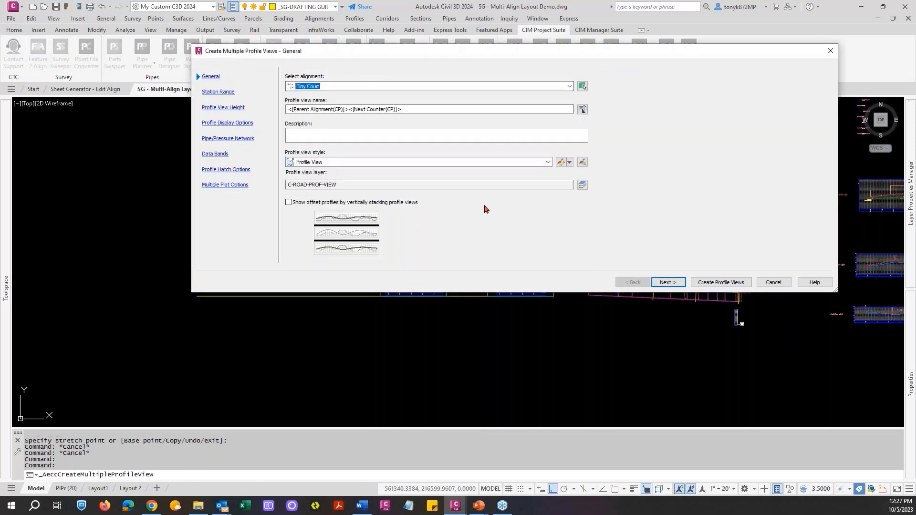
left_click(668, 283)
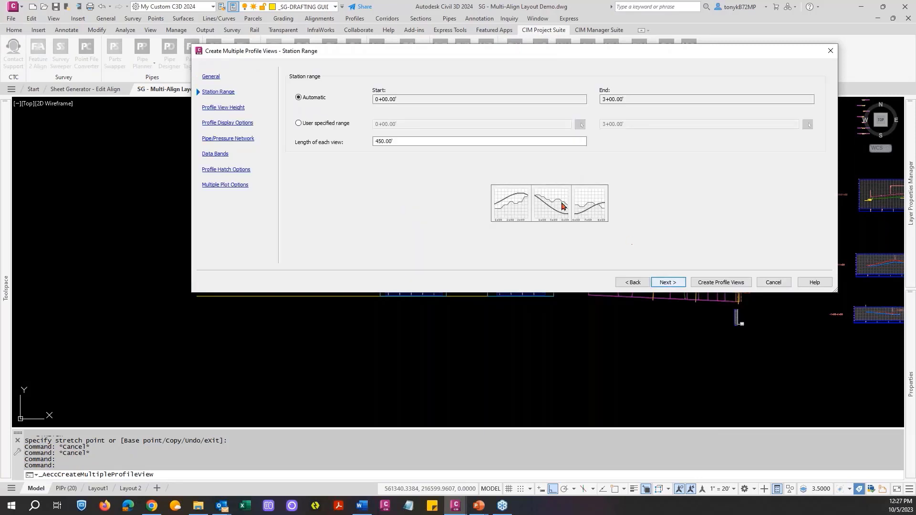
left_click(384, 140)
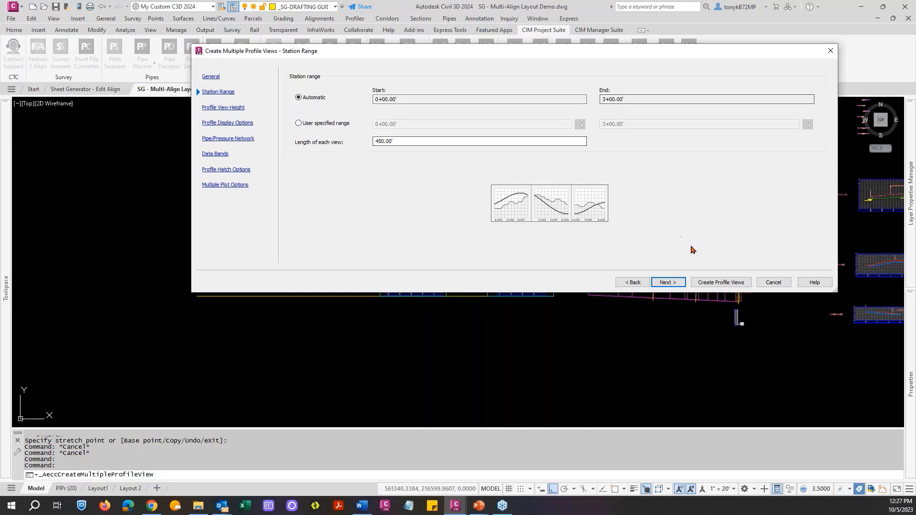
left_click(672, 284)
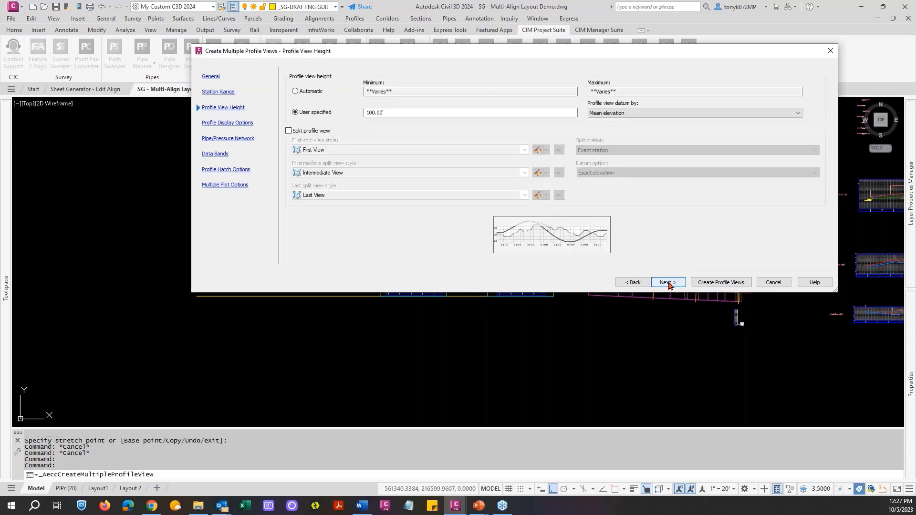
left_click(669, 284)
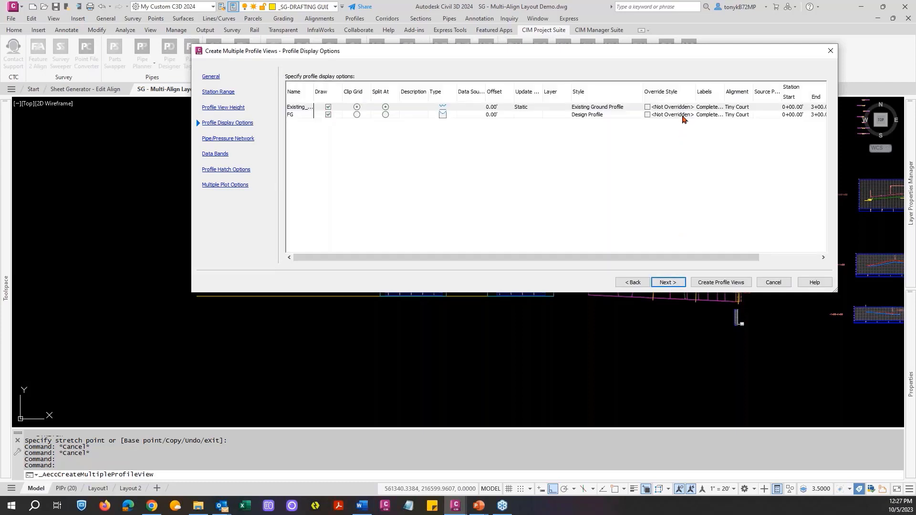
Step: Assign the _No Labels set to the existing ground profile and create the Tiny Court profile view on the guide line left of Manchester
left_click(710, 107)
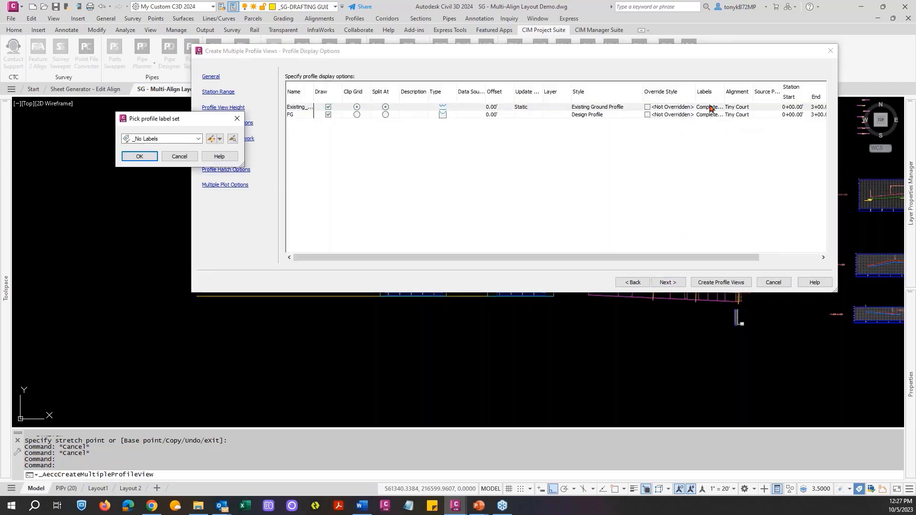
key("Return")
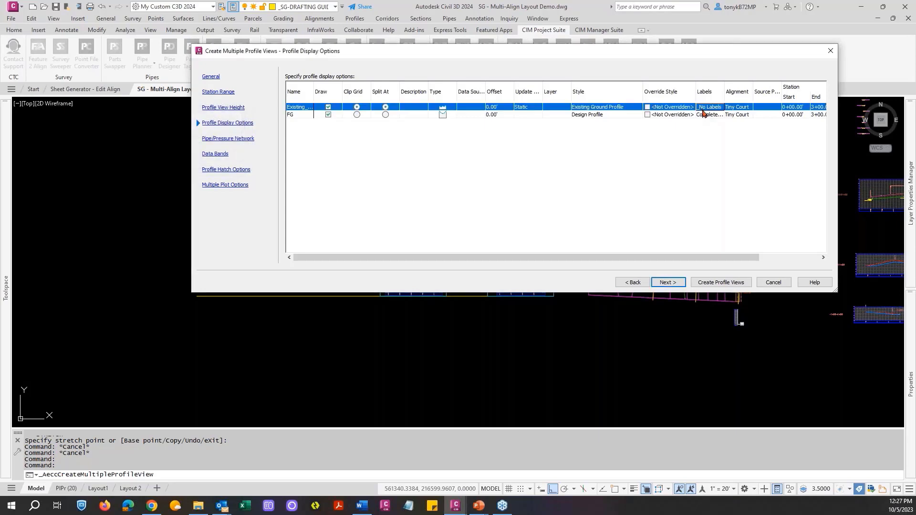
left_click(717, 283)
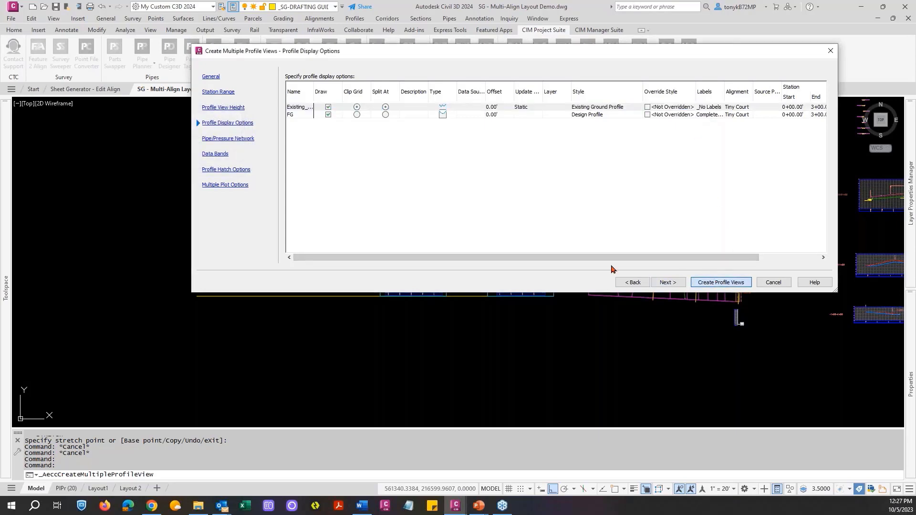
left_click(271, 296)
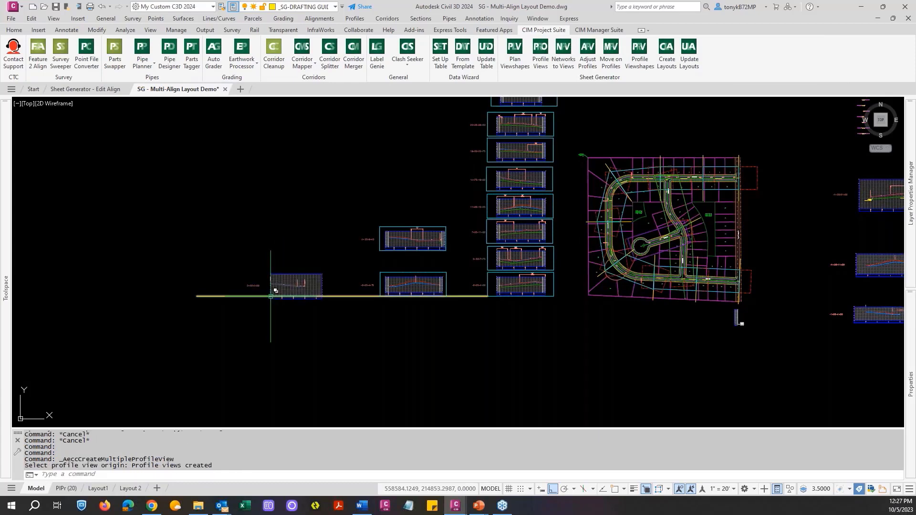
scroll(299, 296, "up", 2)
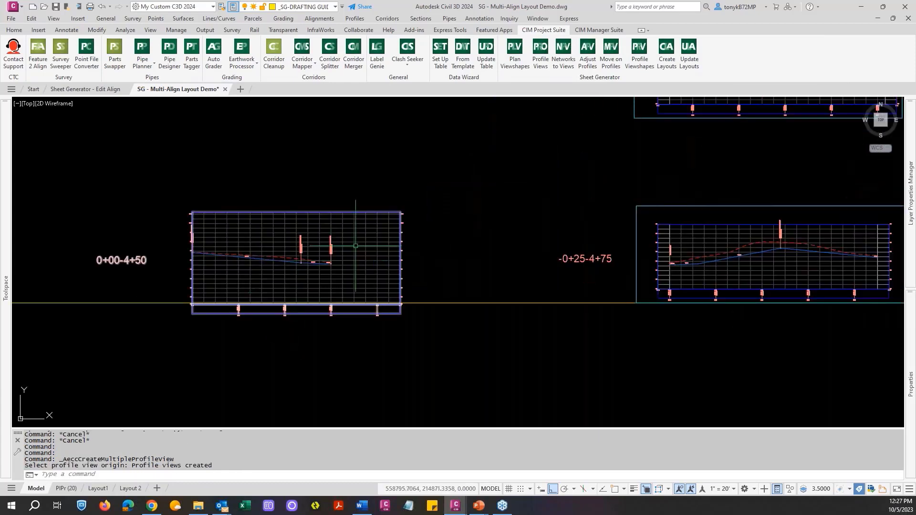
key("Escape")
Step: Start adjusting the Tiny Court profile view, matching its stations to the plan viewshapes layer _SG-PLAN VIEWSHAPE-TINY
scroll(461, 169, "down", 2)
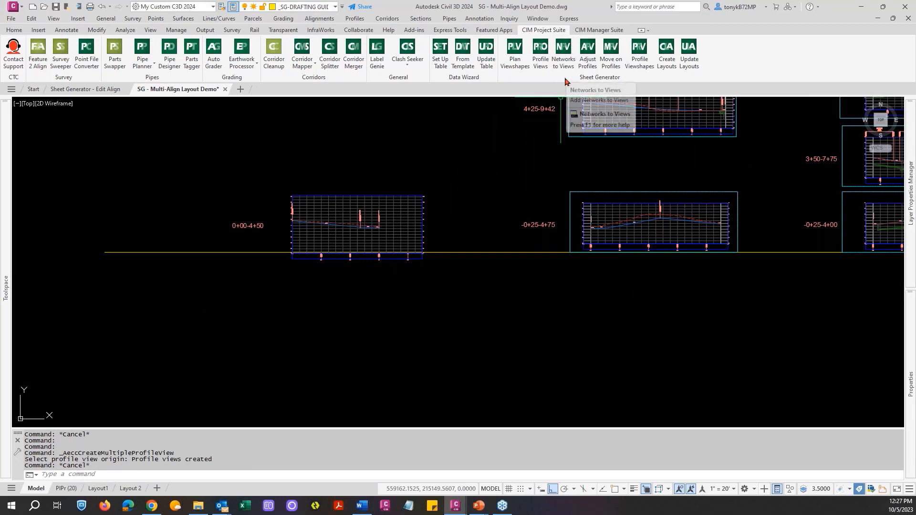
left_click(580, 68)
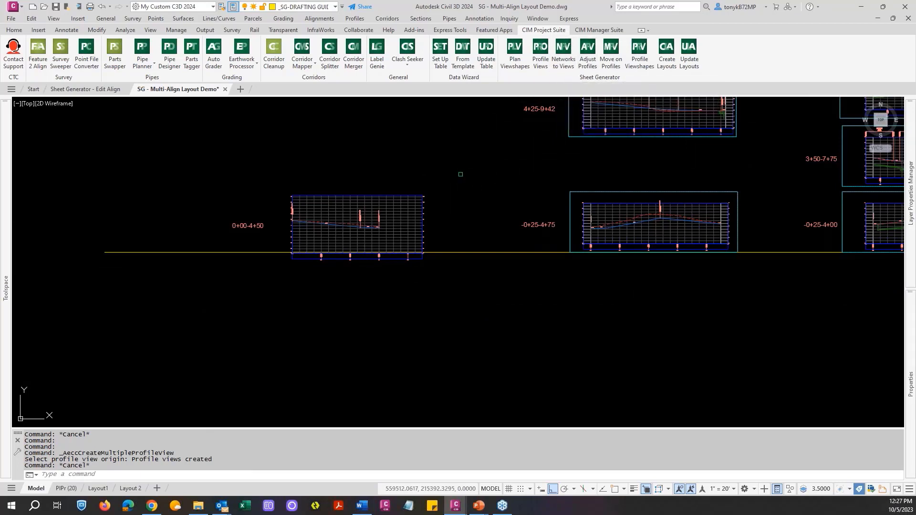
left_click(347, 208)
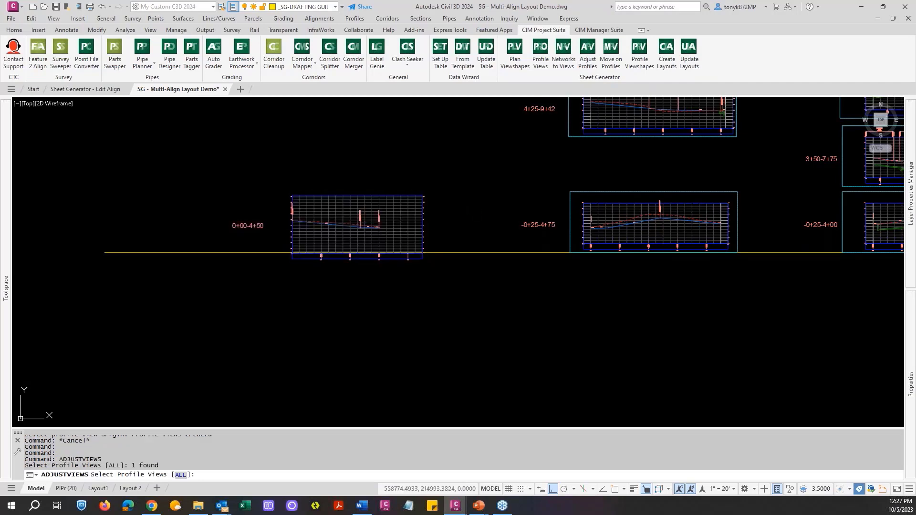
key("Return")
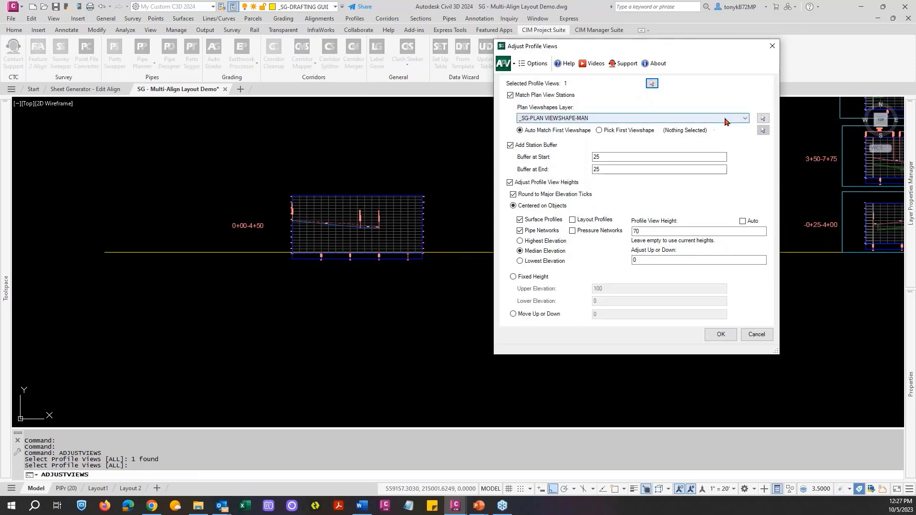
left_click(746, 119)
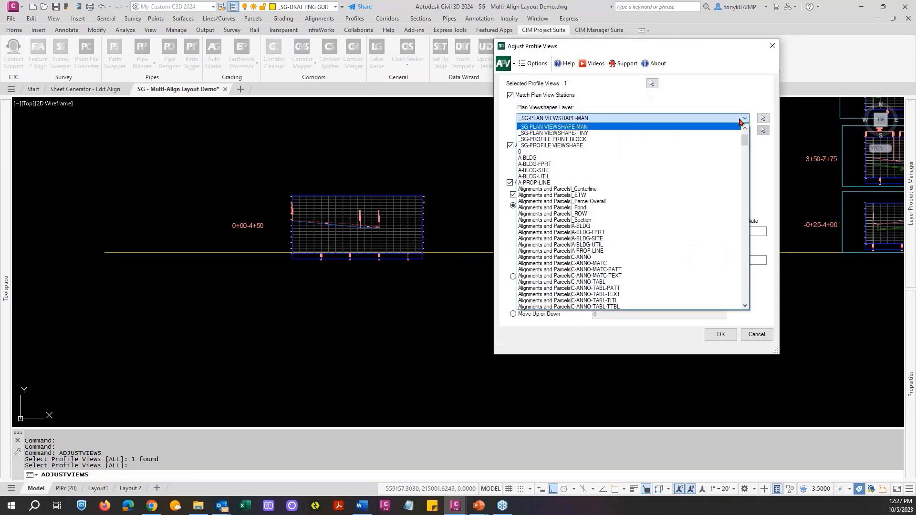
left_click(568, 133)
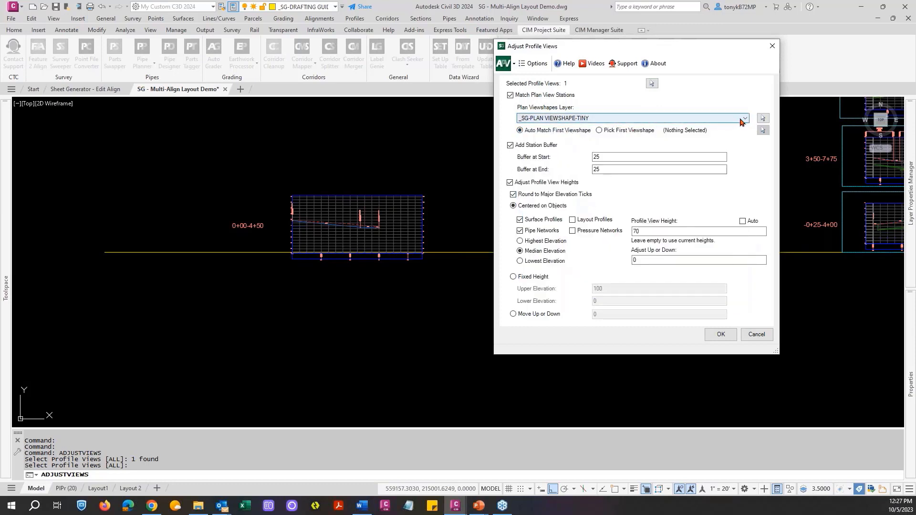
Step: Switch the plan viewshapes layer to _SG-PLAN VIEWSHAPE-MAN and apply the profile view adjustment with 25 buffers and a height of 70
left_click(743, 120)
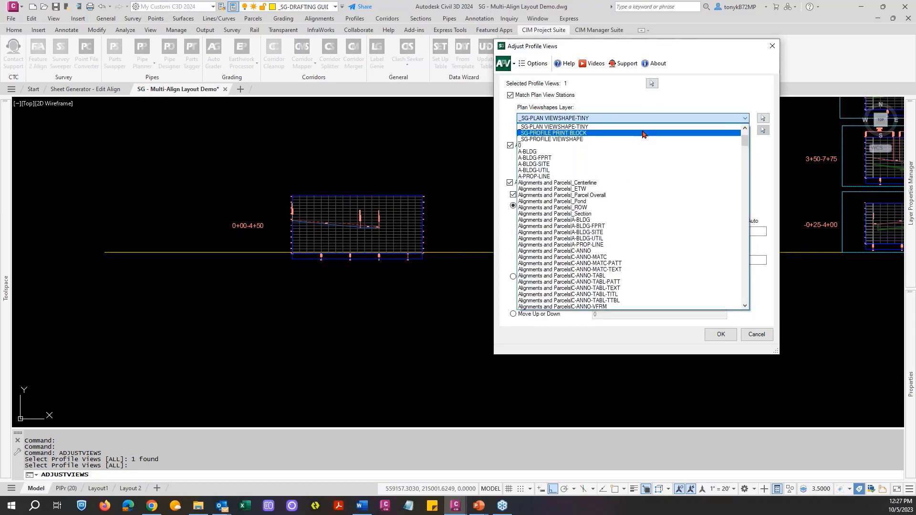
left_click(744, 128)
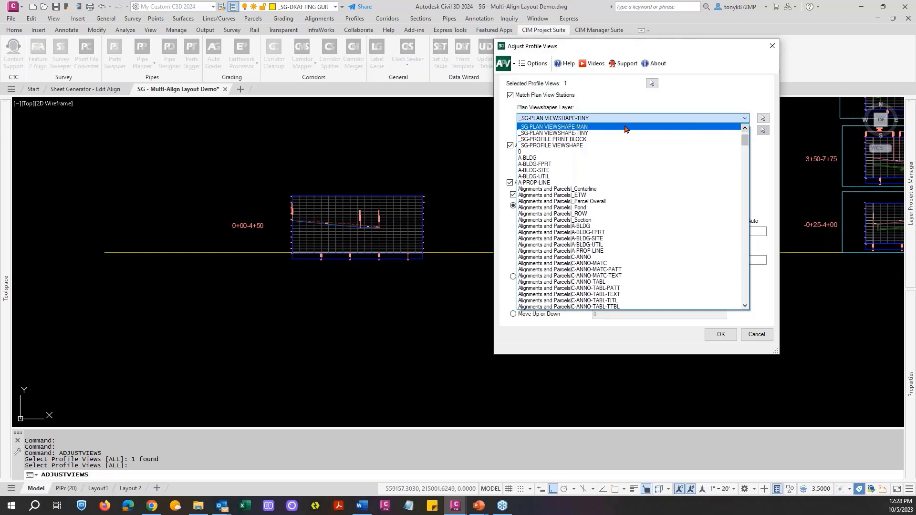
left_click(581, 127)
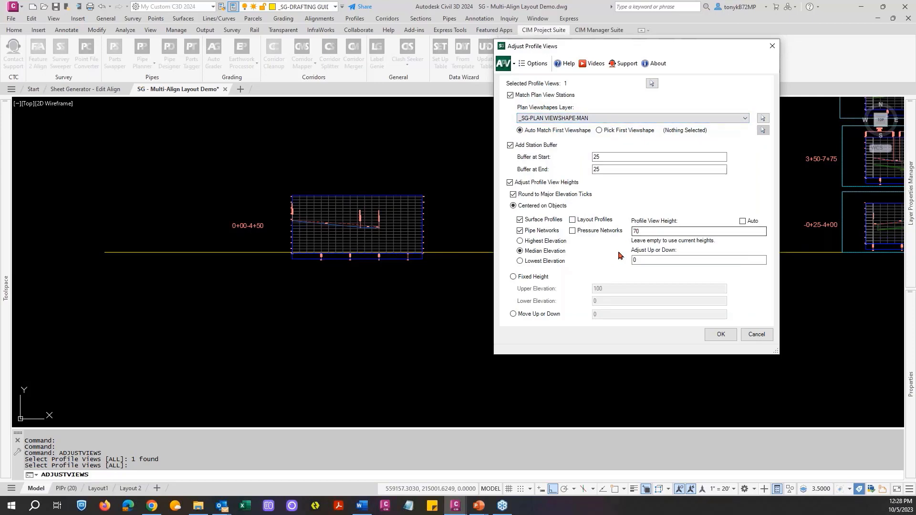
left_click(721, 334)
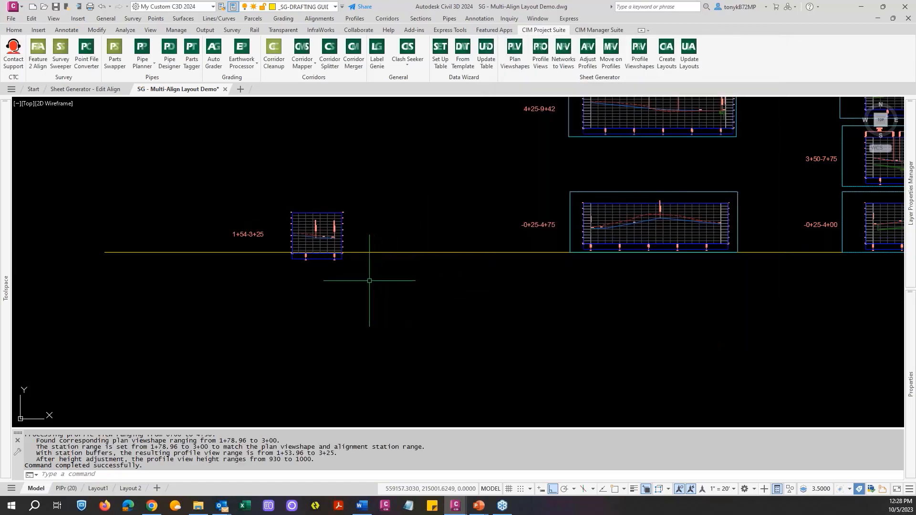
scroll(373, 279, "down", 2)
scroll(370, 281, "down", 2)
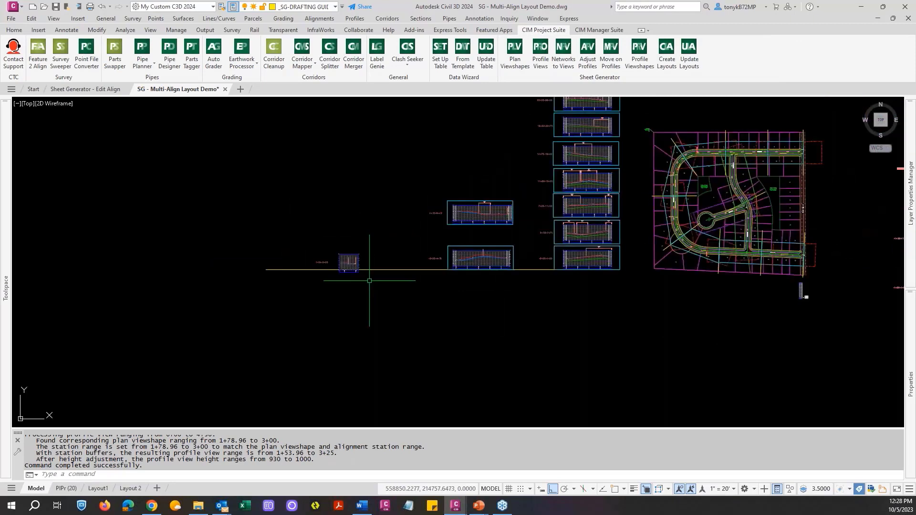
Step: Examine the adjusted Tiny Court profile view and its station range on the guide line
scroll(368, 277, "up", 4)
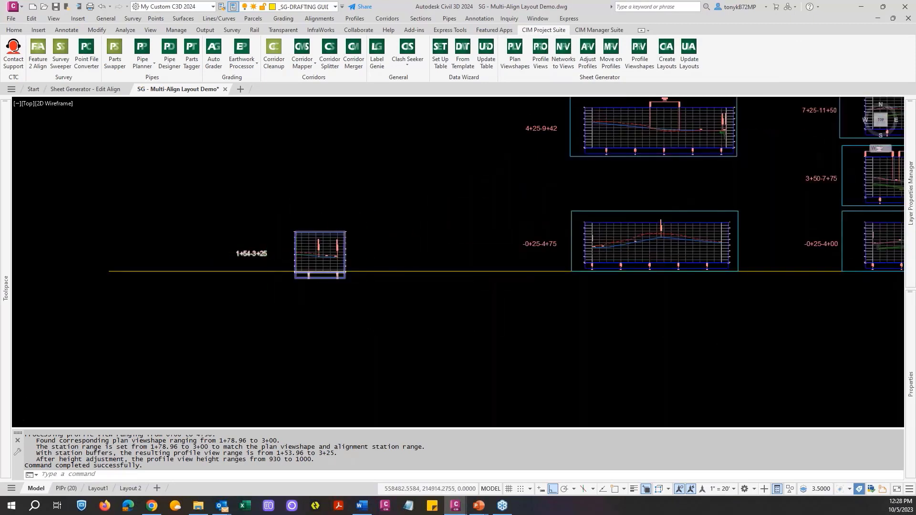
scroll(264, 255, "up", 4)
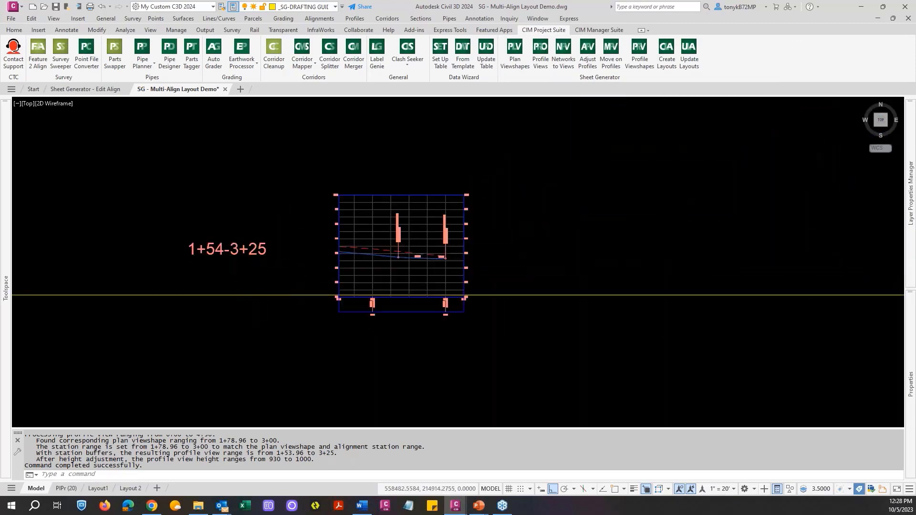
scroll(249, 260, "down", 4)
scroll(351, 260, "down", 2)
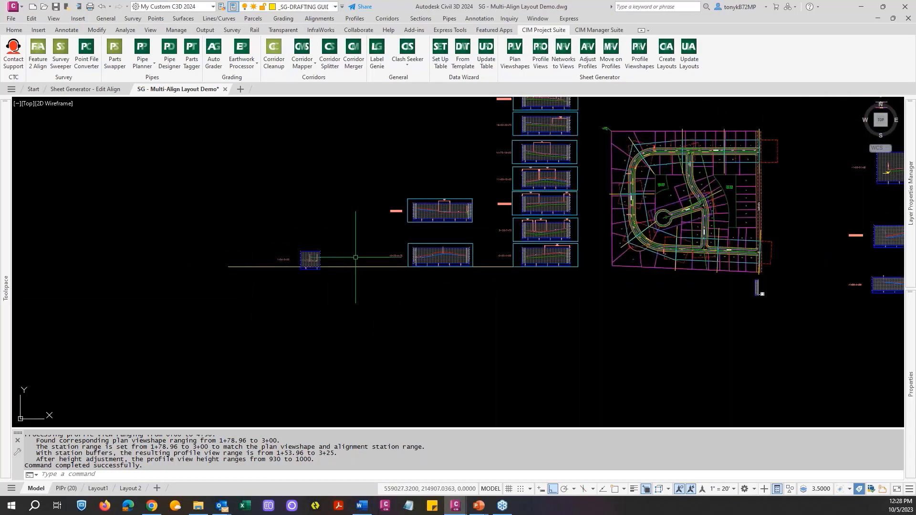
middle_click_drag(376, 251, 474, 250)
scroll(413, 262, "up", 4)
key("Escape")
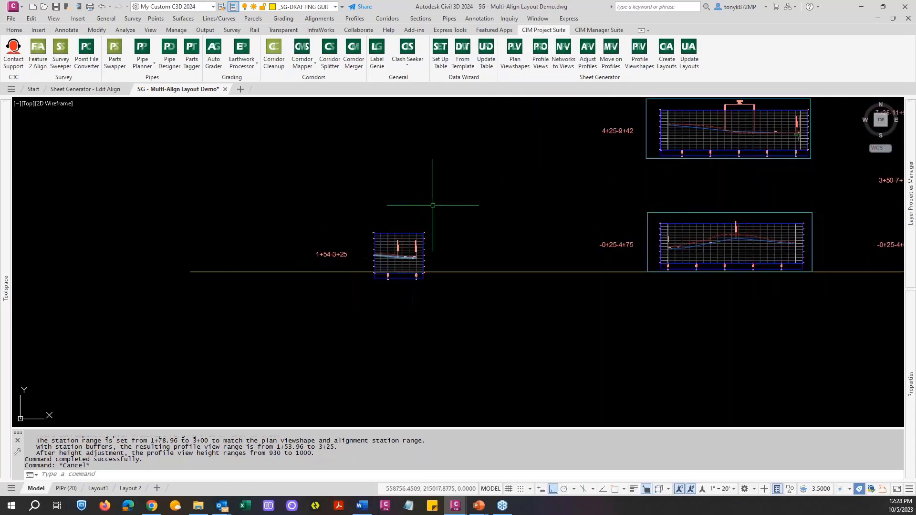
left_click(637, 67)
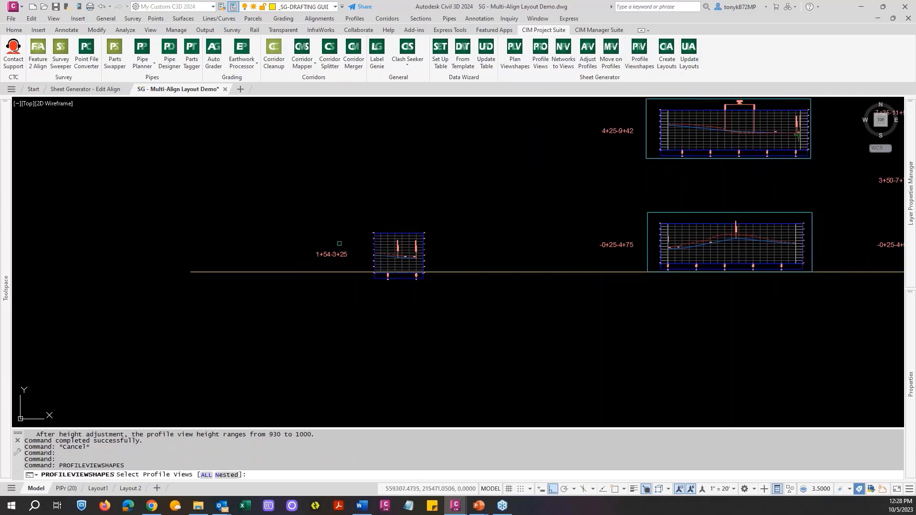
left_click(340, 254)
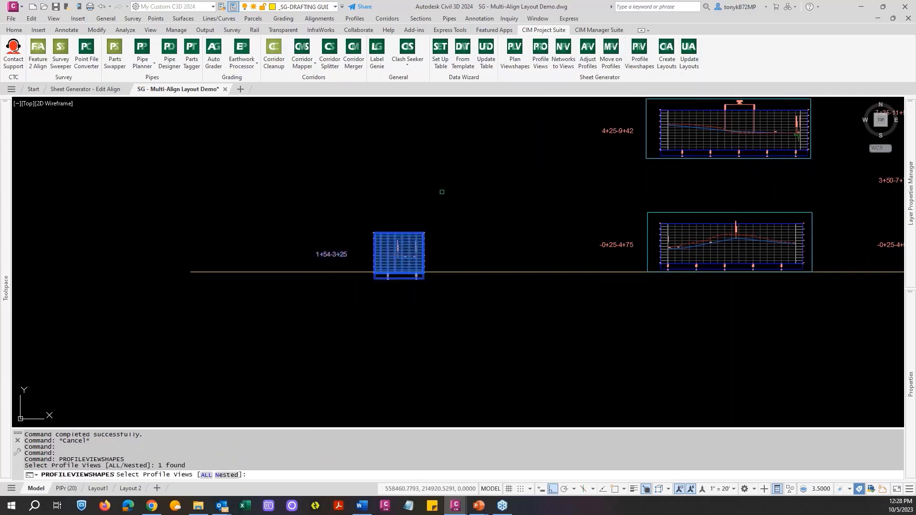
key("Return")
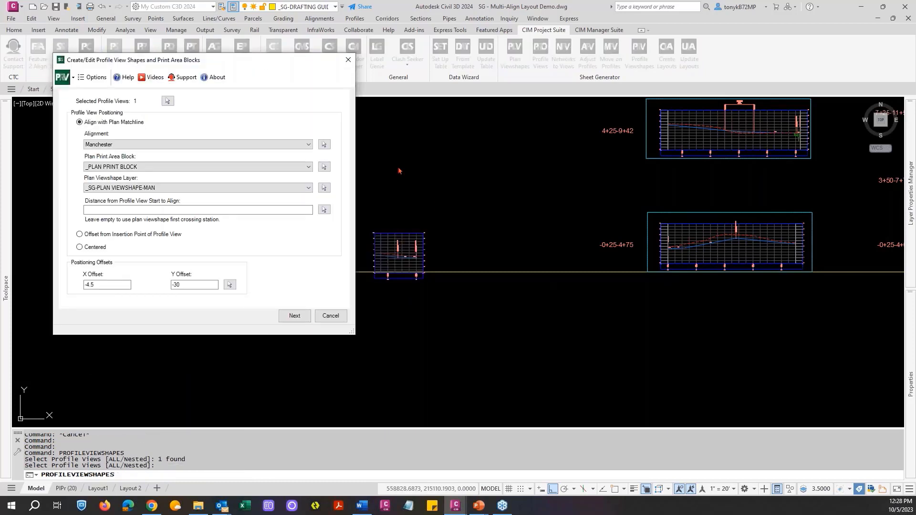
left_click_drag(299, 64, 278, 55)
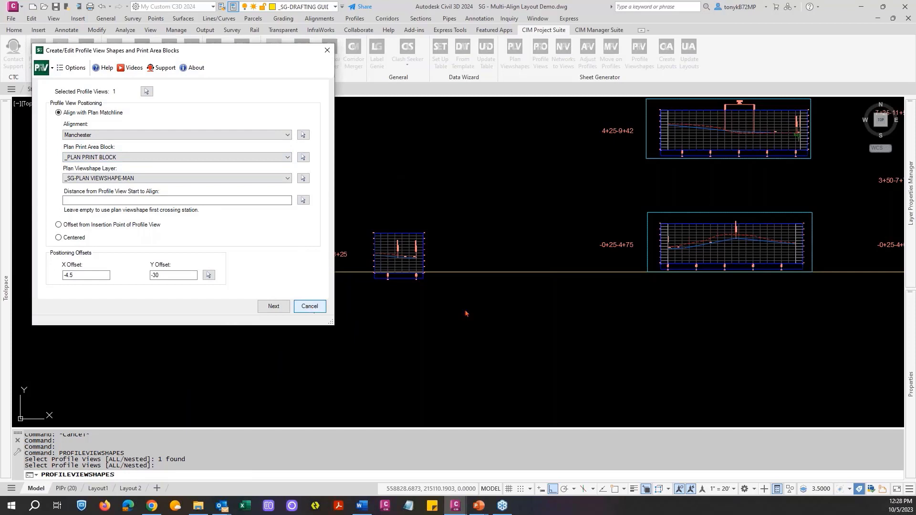
key("Escape")
key("Escape")
key("Escape")
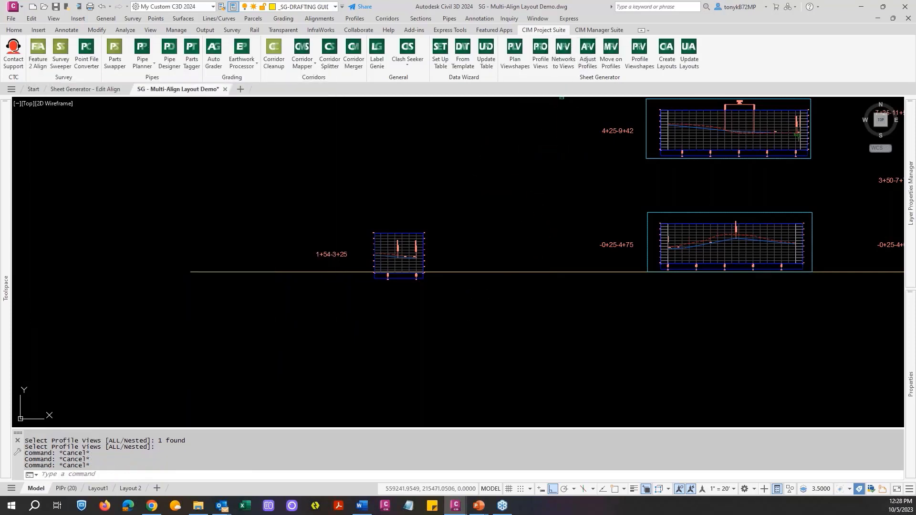
Step: Readjust the Tiny Court profile view to match the plan viewshapes layer _SG-PLAN VIEWSHAPE-TINY, keeping 25 buffers and a height of 70
left_click(586, 60)
left_click(341, 243)
left_click(333, 256)
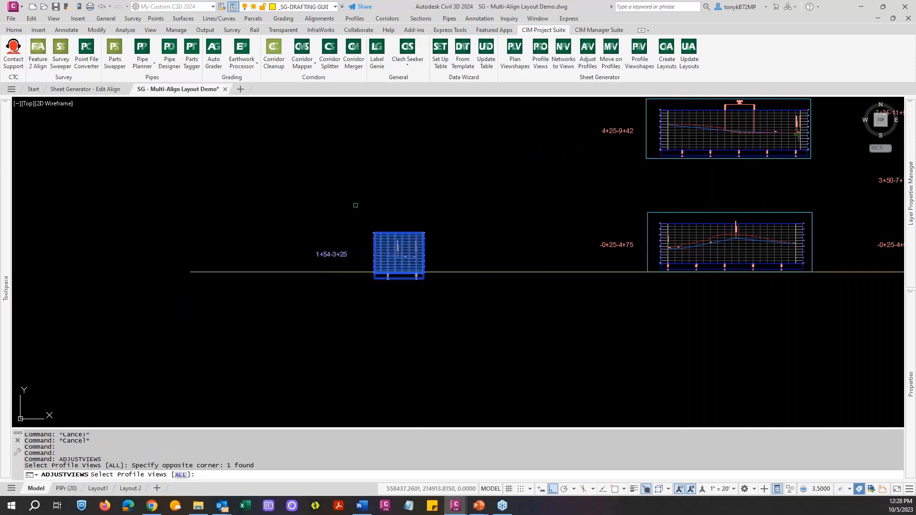
key("Return")
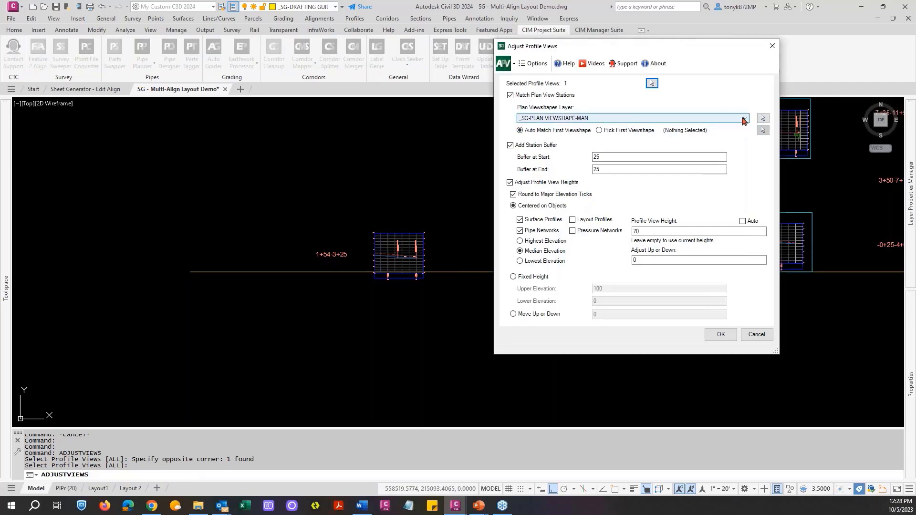
left_click(743, 120)
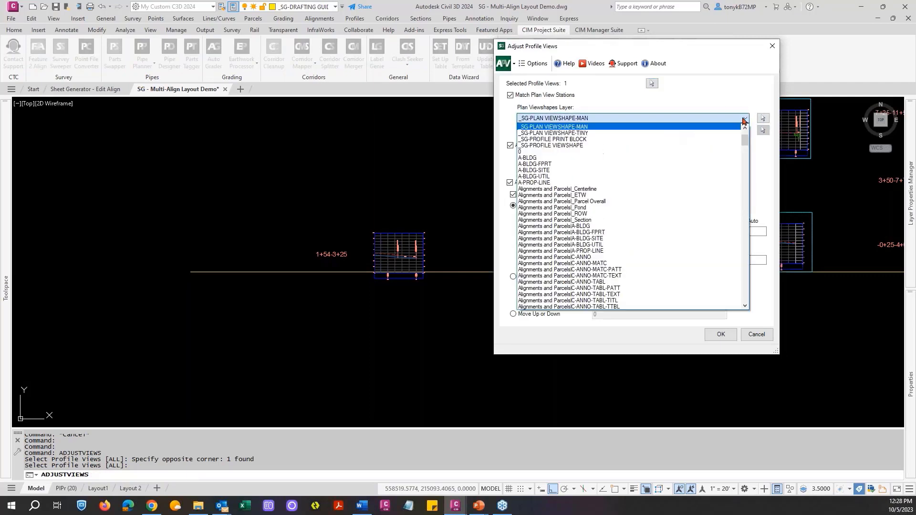
left_click(553, 133)
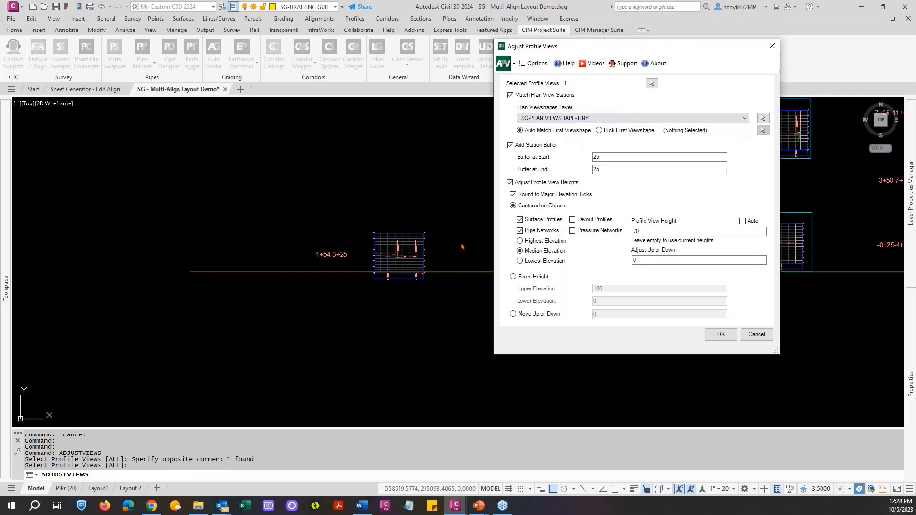
left_click(721, 335)
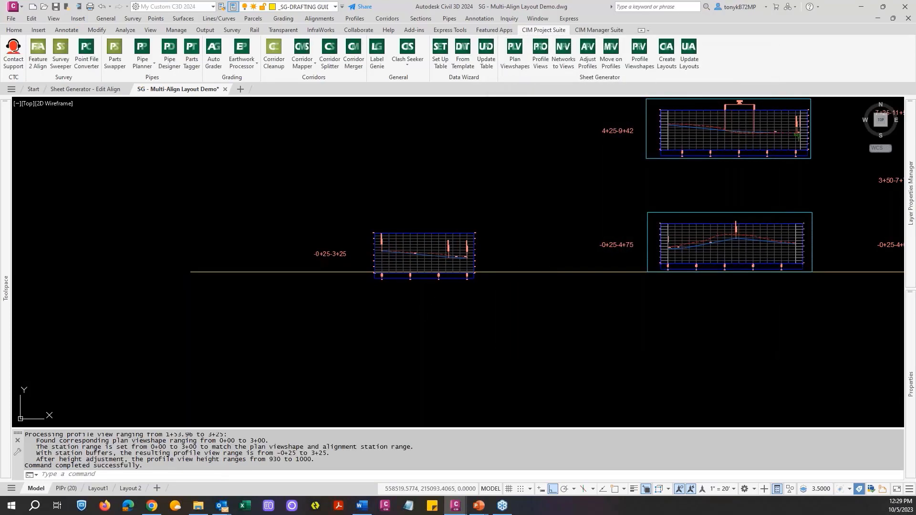
Step: Examine the readjusted Tiny Court profile view's stations and grades and compare them with the Tiny Court alignment in plan
scroll(419, 268, "up", 5)
scroll(249, 180, "up", 4)
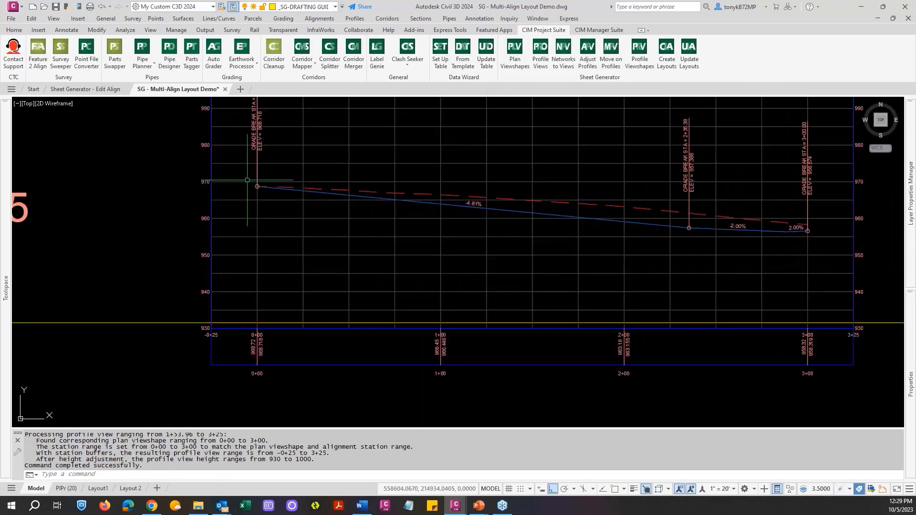
scroll(250, 190, "down", 6)
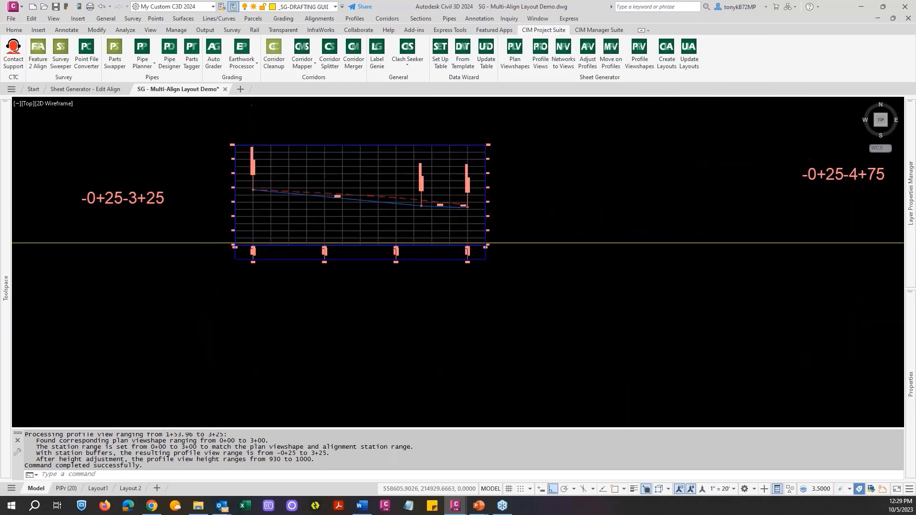
scroll(303, 190, "down", 3)
scroll(243, 200, "up", 8)
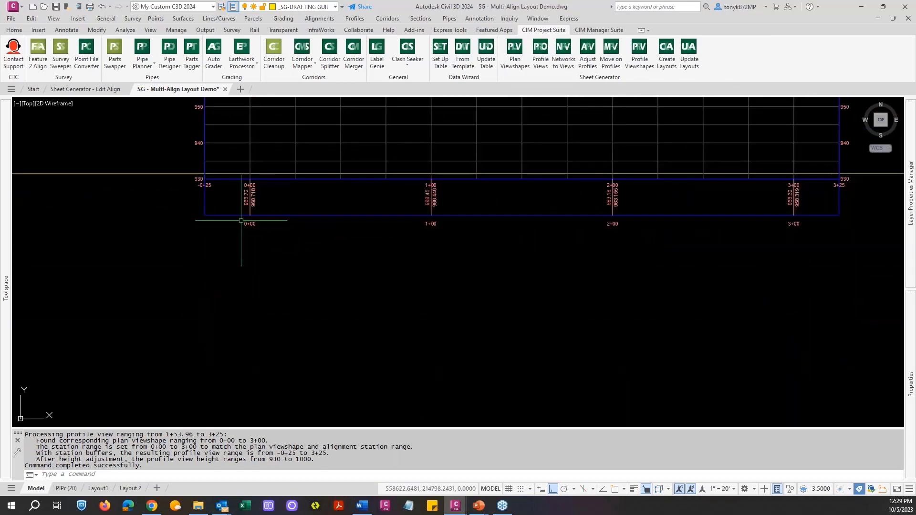
scroll(241, 221, "down", 8)
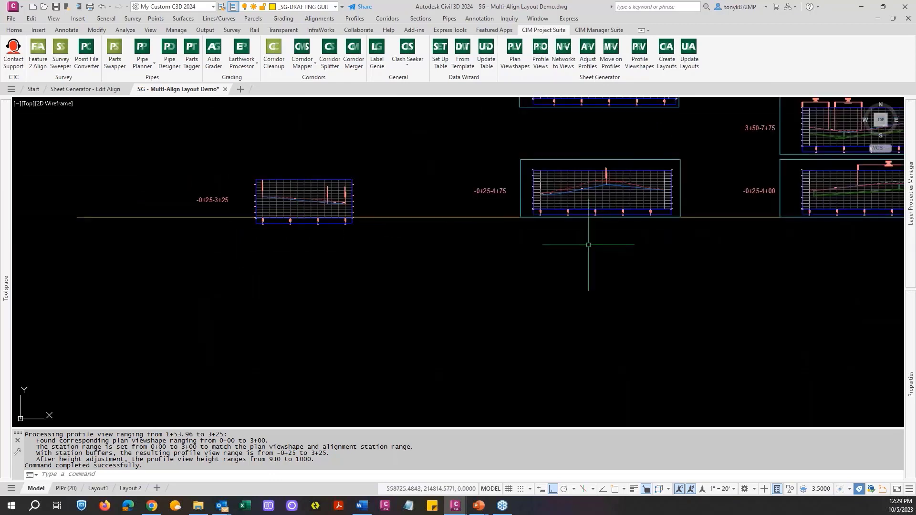
middle_click_drag(588, 245, 256, 316)
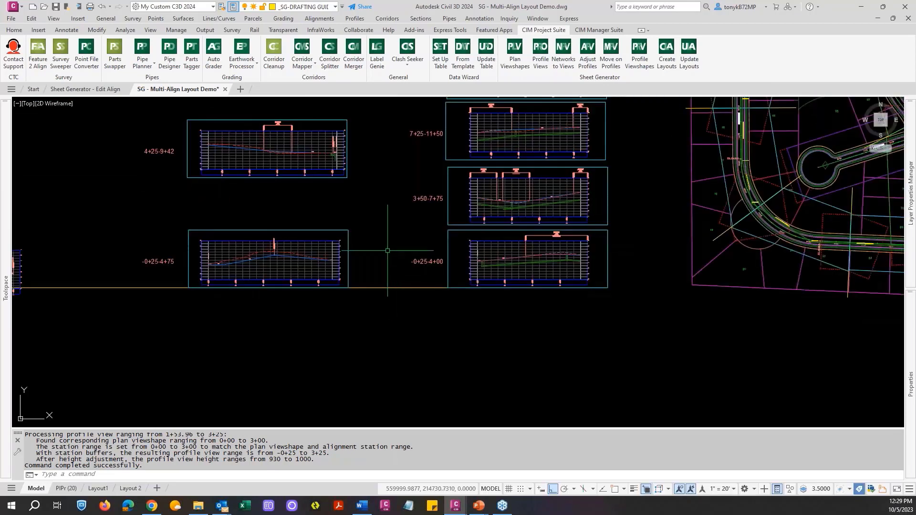
middle_click_drag(388, 250, 224, 332)
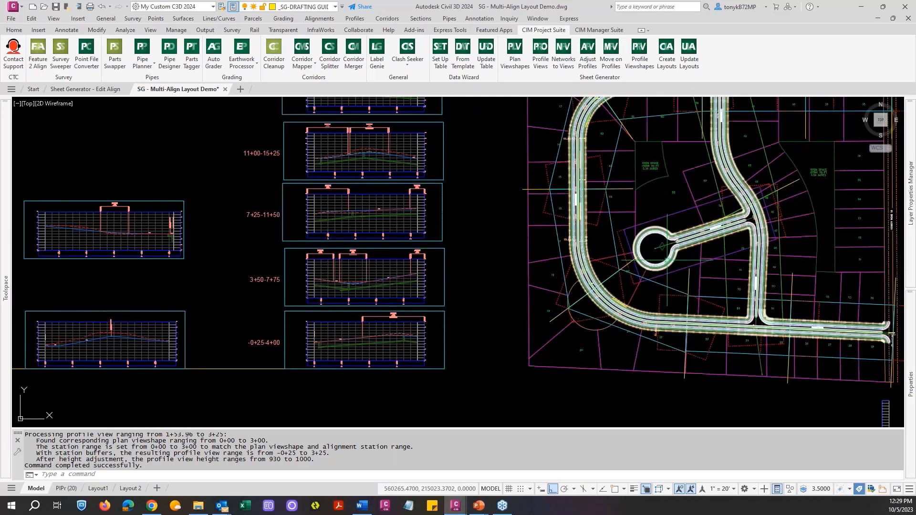
scroll(672, 255, "up", 5)
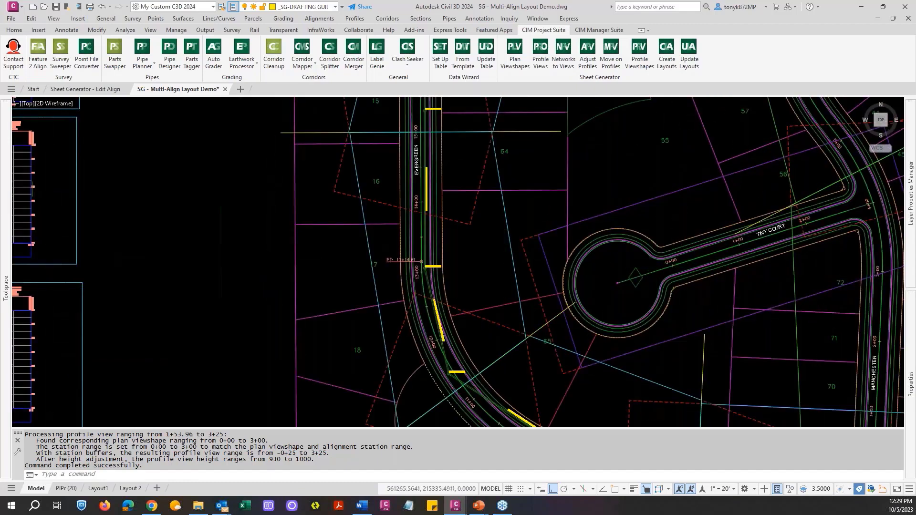
scroll(221, 253, "down", 6)
Step: Set up a profile viewshape for the Tiny Court profile view with Centered positioning and X and Y offsets of 0
middle_click_drag(234, 255, 565, 252)
scroll(398, 275, "up", 6)
key("Escape")
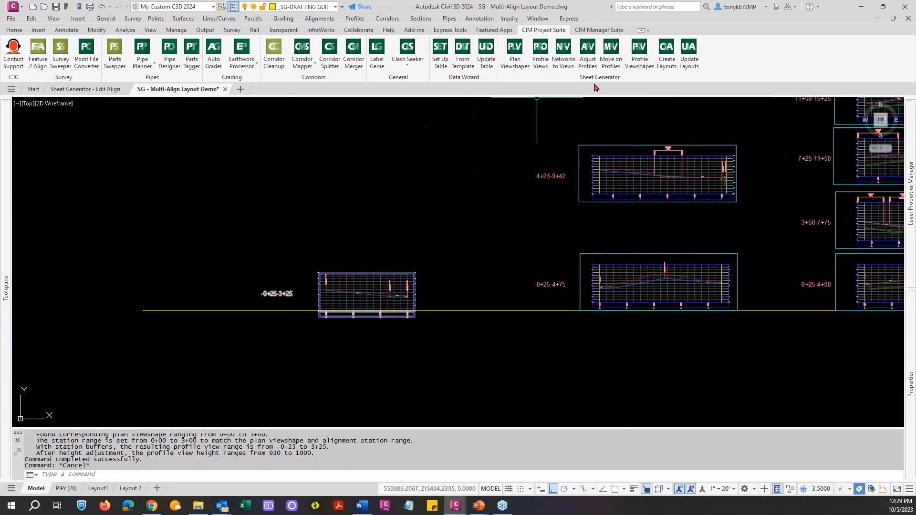
left_click(637, 67)
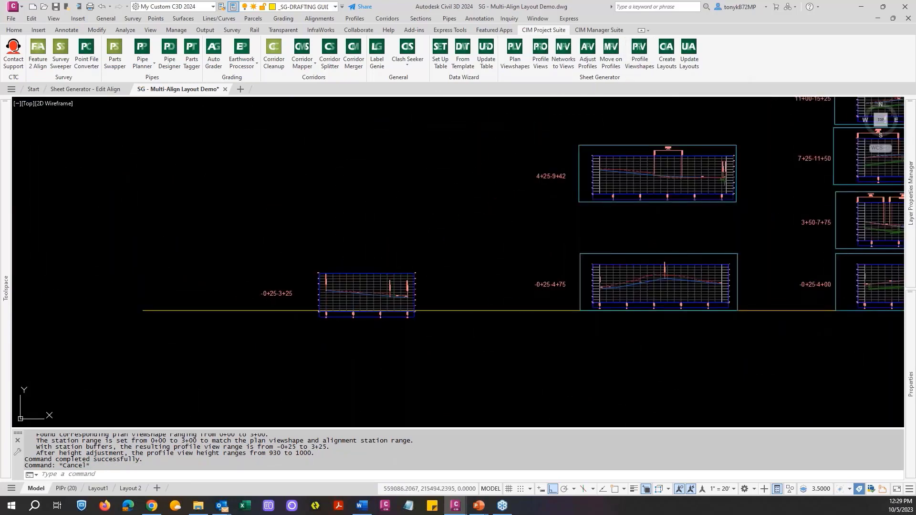
left_click(367, 279)
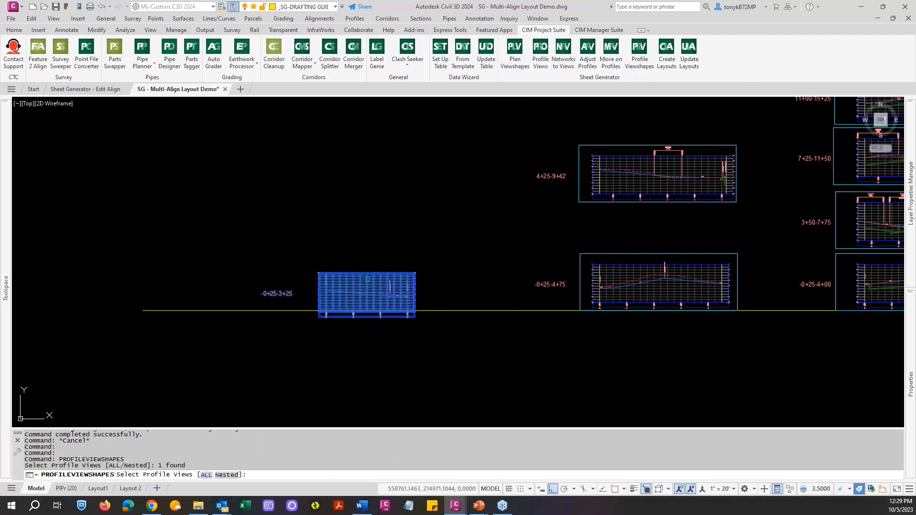
key("Return")
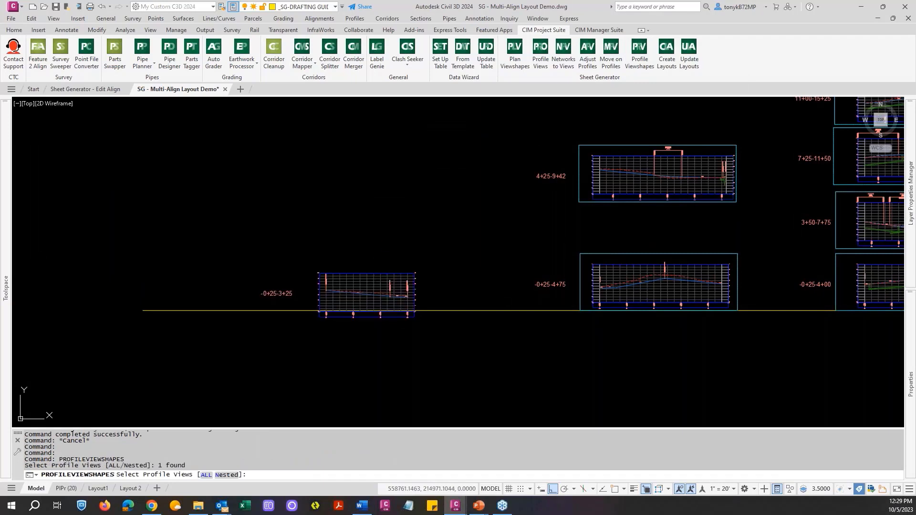
key("Return")
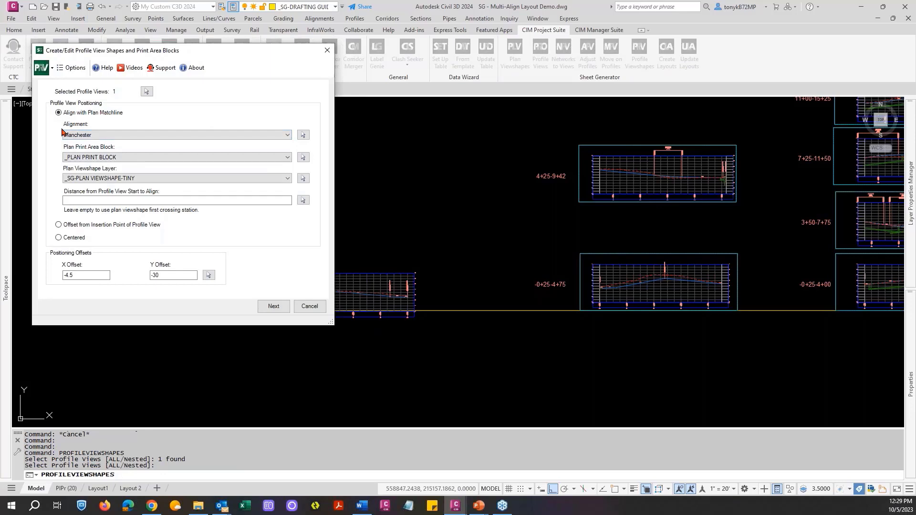
left_click(58, 238)
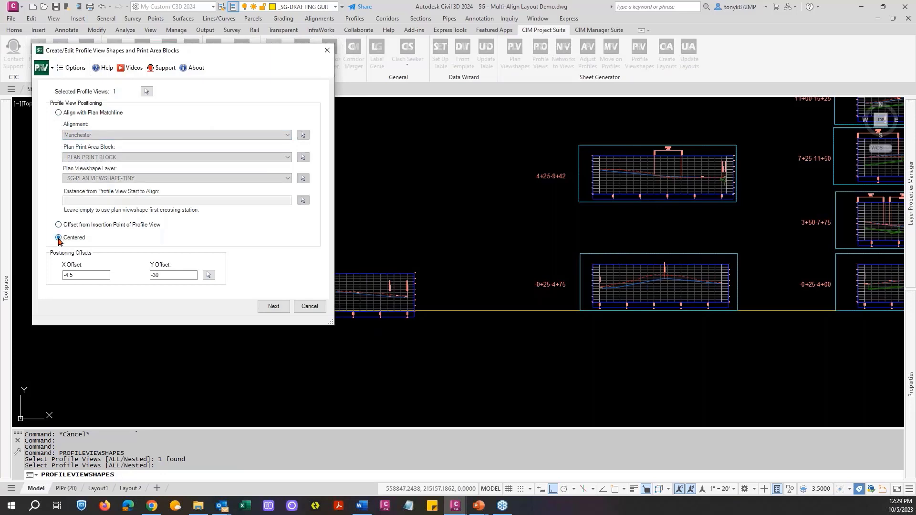
double_click(91, 274)
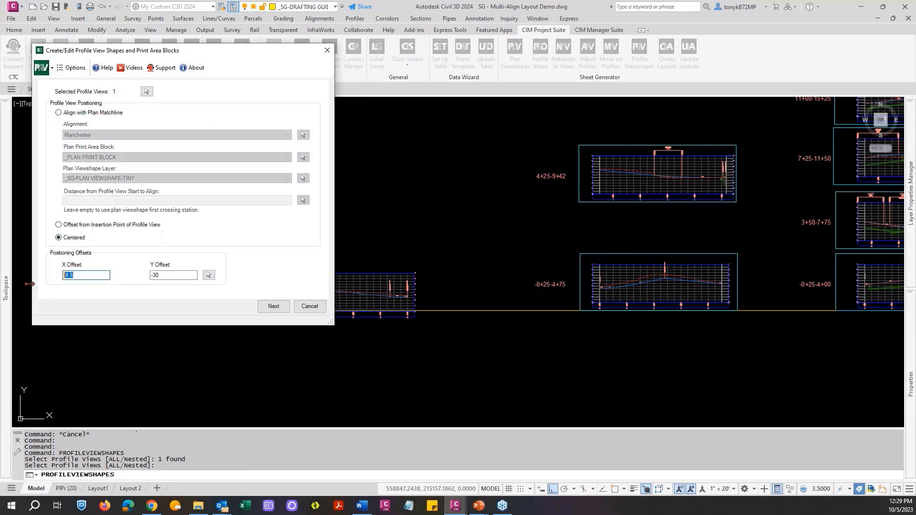
type("0")
key("Tab")
type("0")
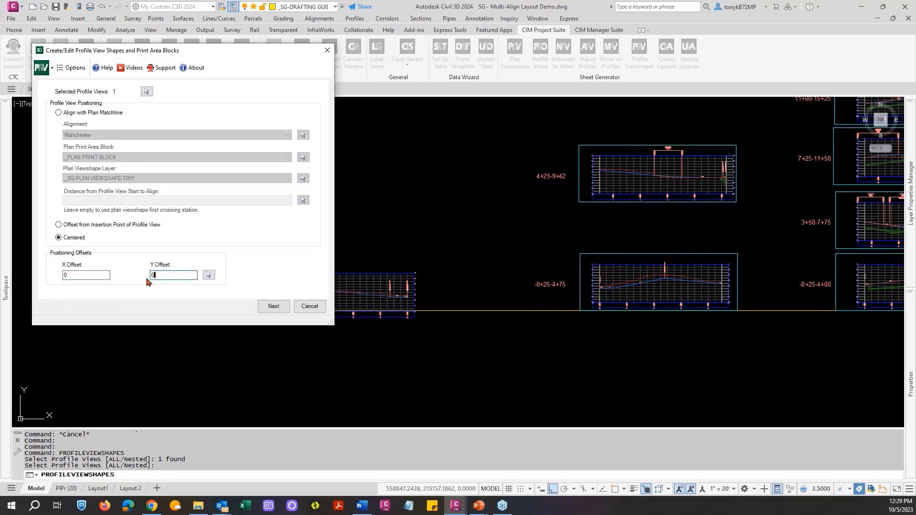
Step: Create the Tiny Court viewshape with _PROFILE PRINT BLOCK at viewport scale 20 and _MASKING BLOCK over the buffer areas
left_click(274, 306)
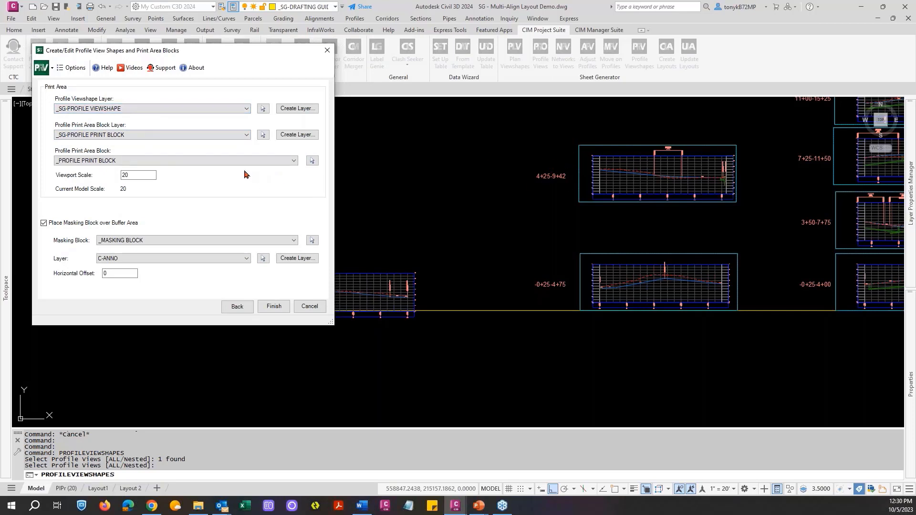
left_click(274, 308)
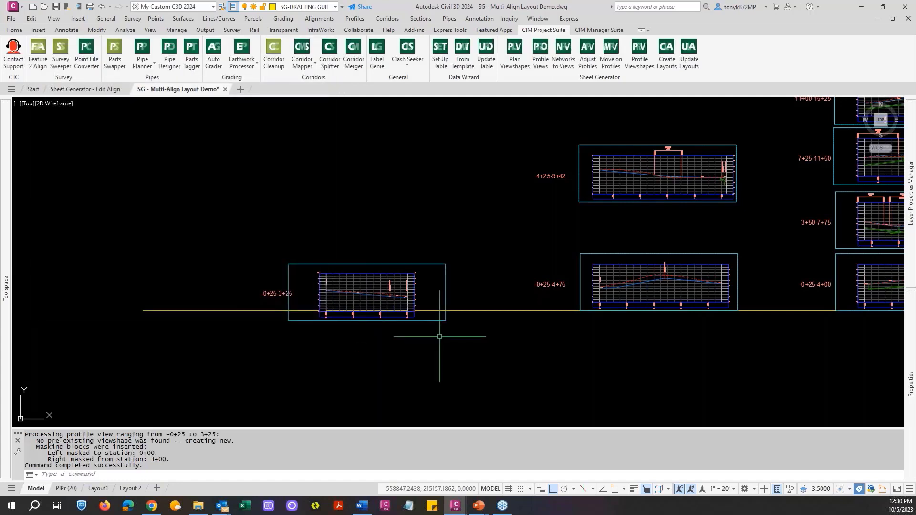
scroll(420, 305, "up", 2)
scroll(418, 297, "up", 2)
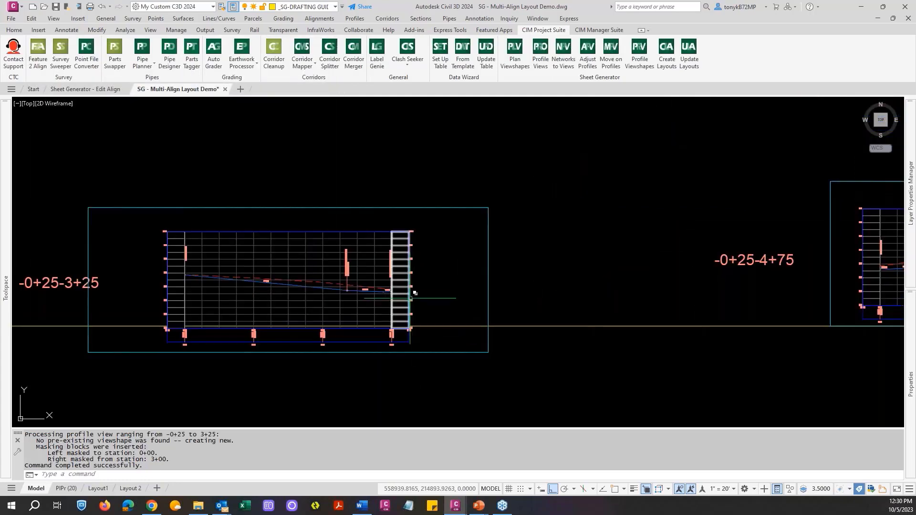
scroll(421, 277, "down", 2)
scroll(489, 308, "down", 3)
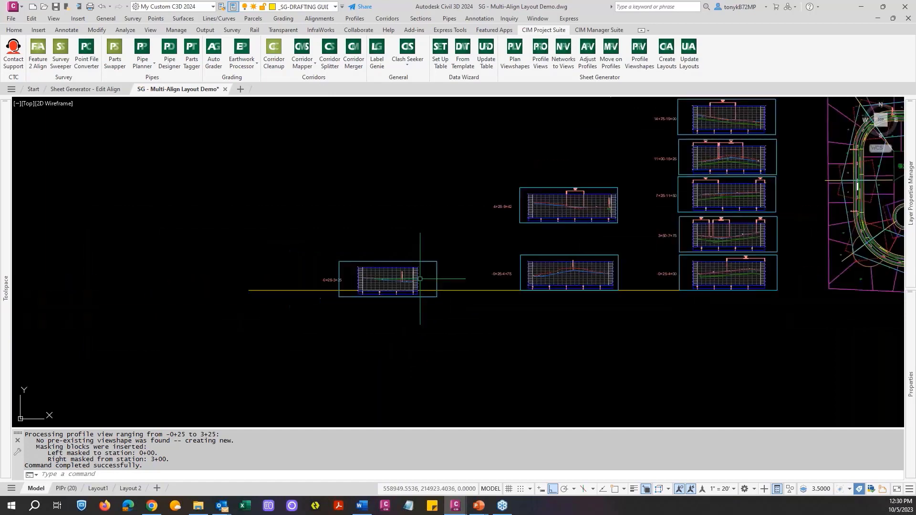
scroll(620, 286, "down", 1)
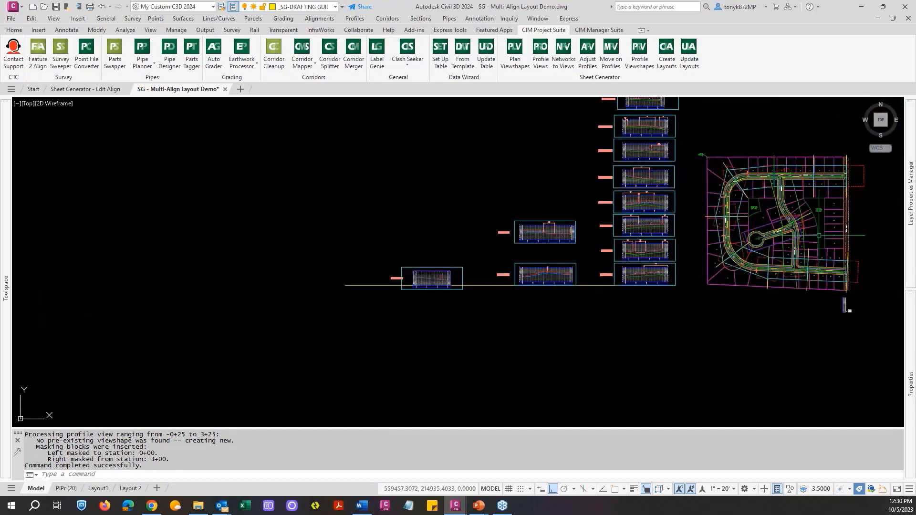
scroll(764, 233, "up", 10)
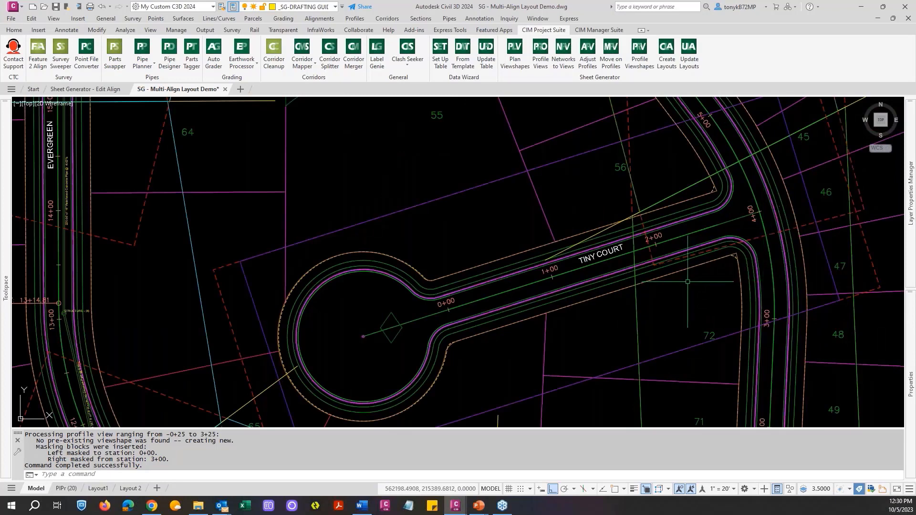
Step: Set the Tiny Court profile viewshape to Align with Plan Matchline, with an X offset of -4.5 and a Y offset of -30
scroll(688, 281, "down", 2)
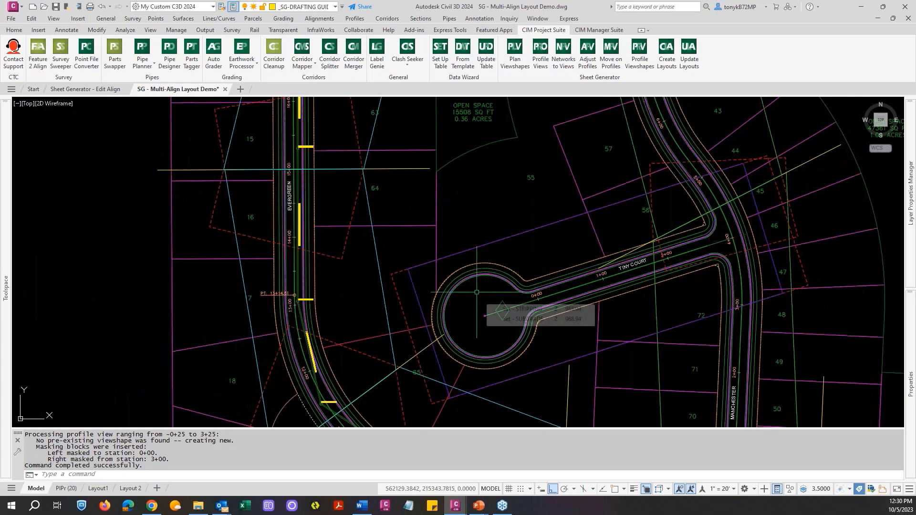
scroll(479, 292, "down", 2)
scroll(483, 292, "down", 4)
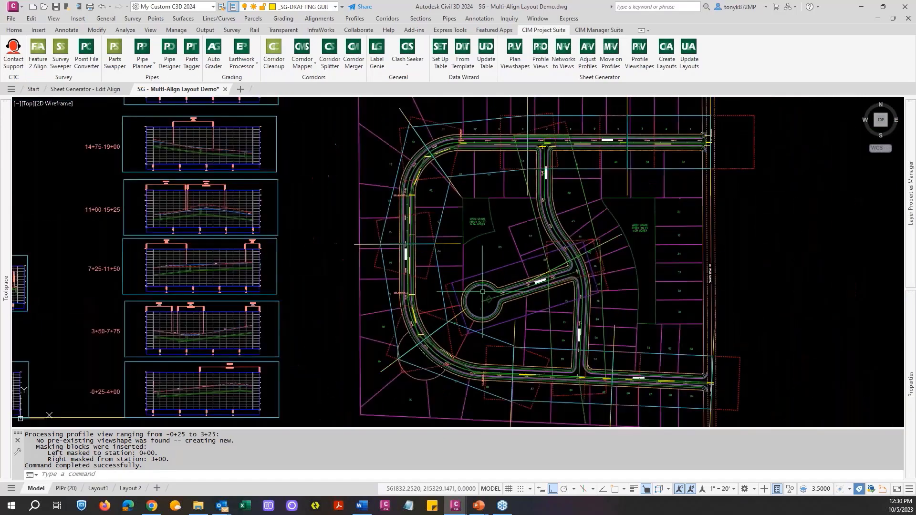
middle_click_drag(160, 323, 451, 289)
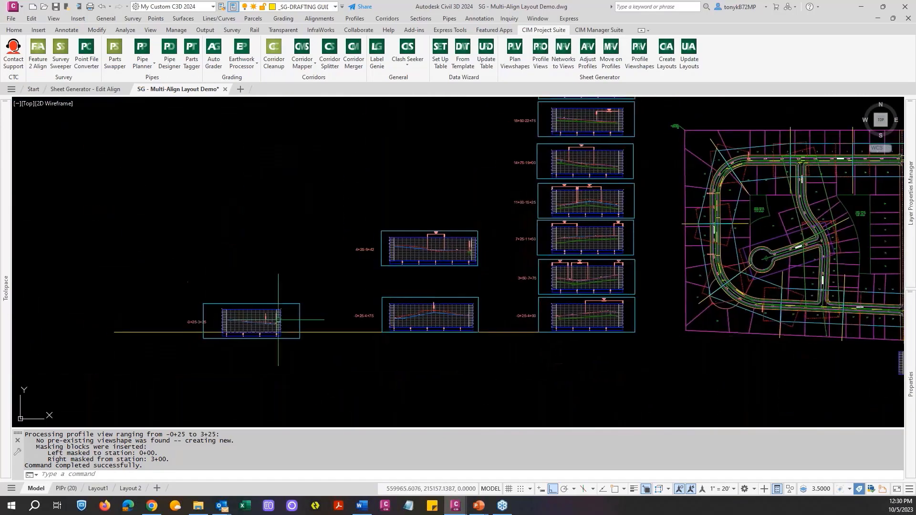
scroll(246, 294, "up", 4)
key("Escape")
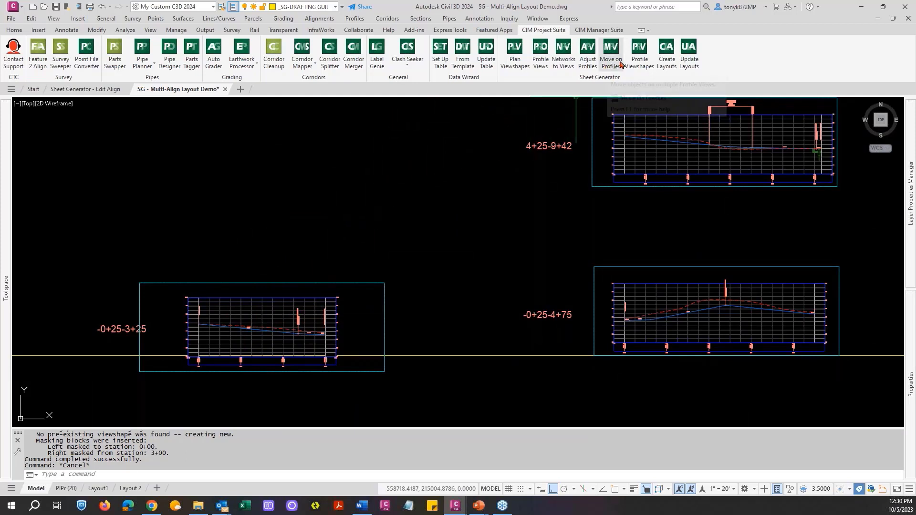
left_click(637, 67)
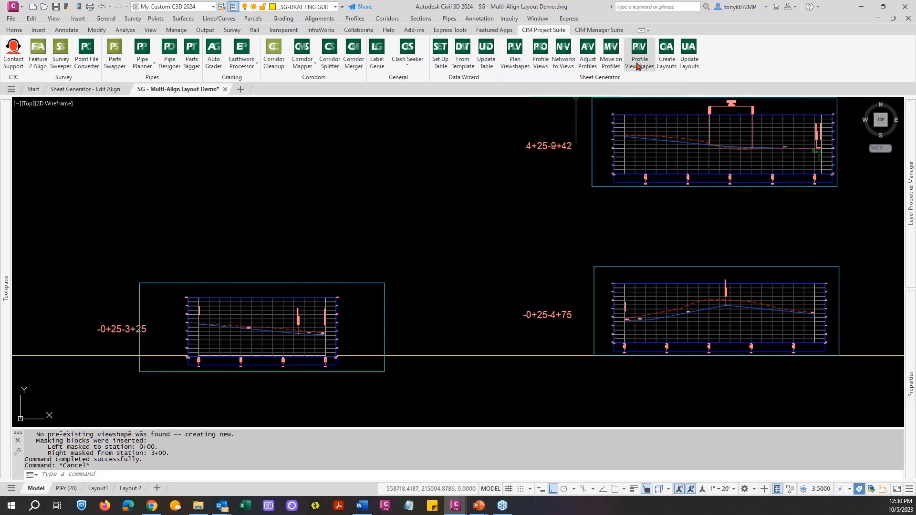
left_click(146, 328)
key("Return")
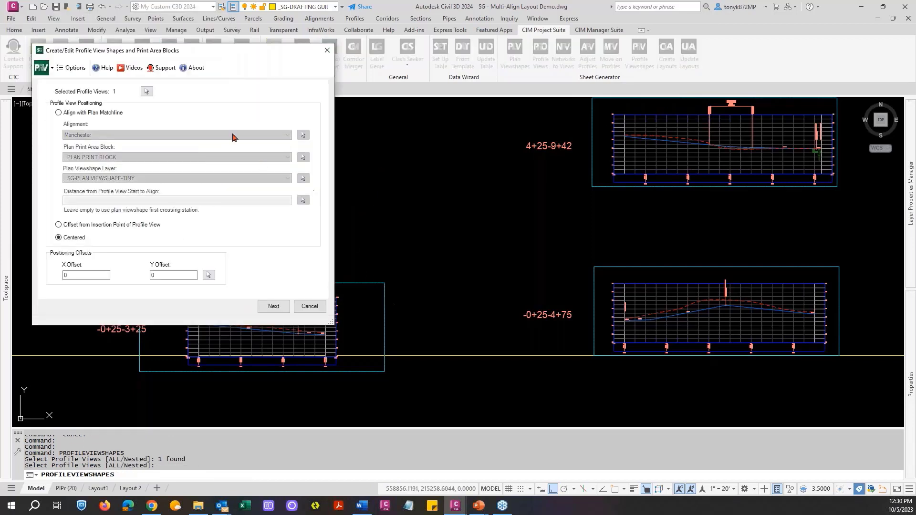
left_click(58, 114)
double_click(86, 276)
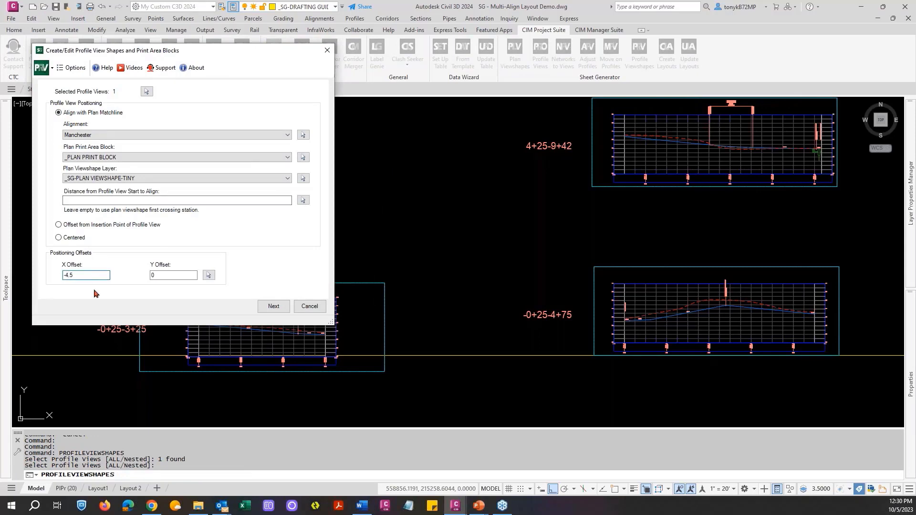
double_click(167, 275)
type("-30")
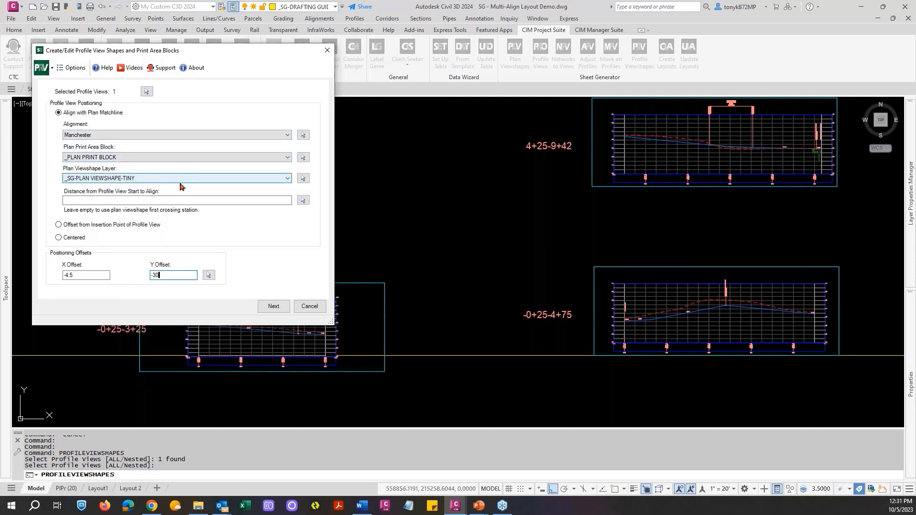
Step: Change the matchline alignment to Tiny Court and update the profile viewshape, keeping _PROFILE PRINT BLOCK at scale 20 and _MASKING BLOCK
left_click(273, 307)
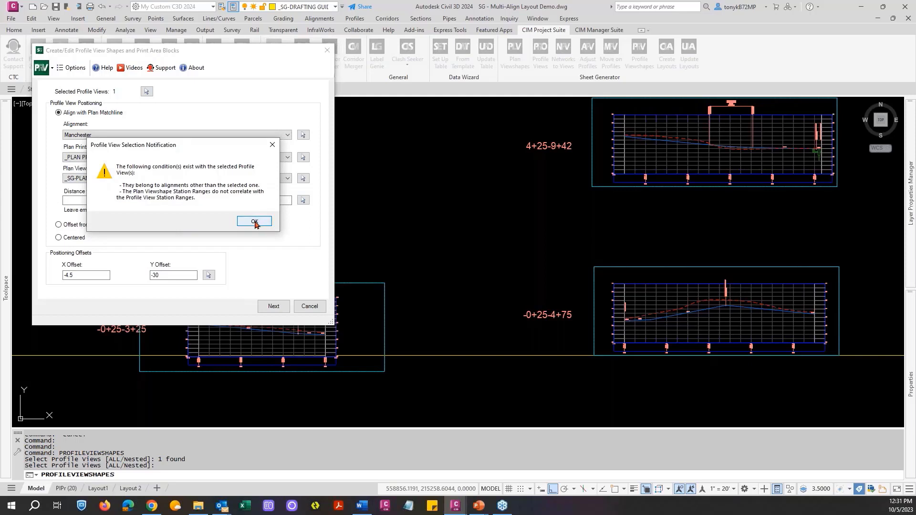
left_click(254, 219)
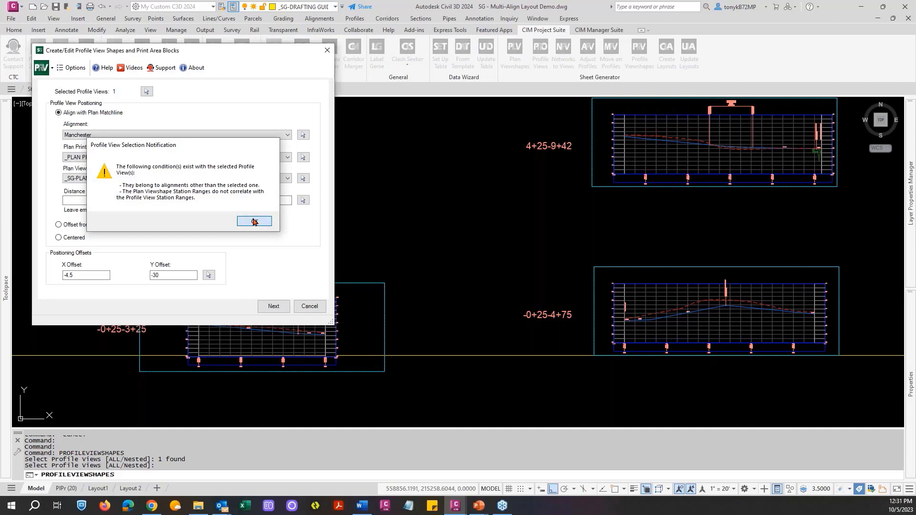
left_click(253, 220)
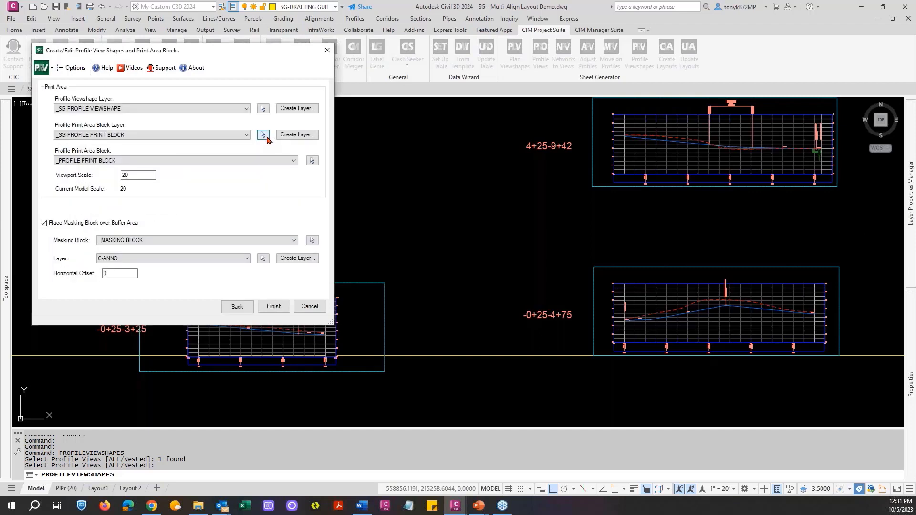
left_click(236, 306)
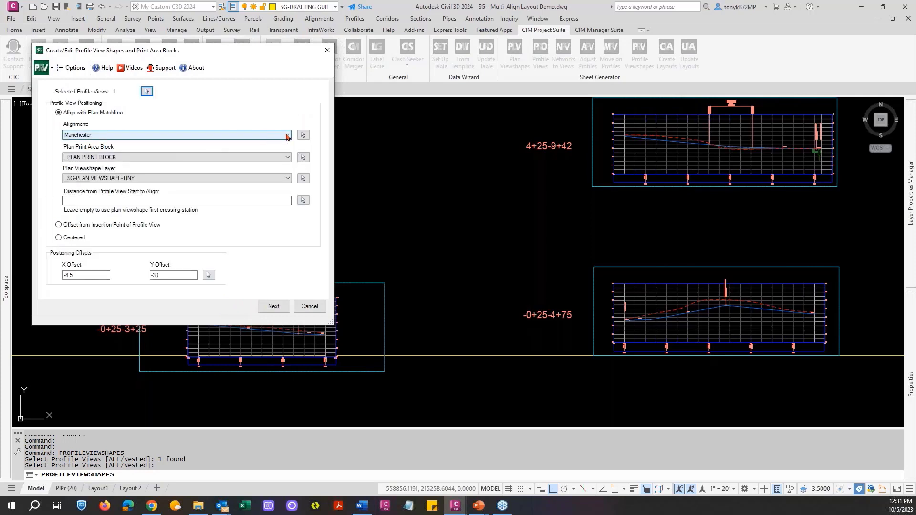
left_click(287, 135)
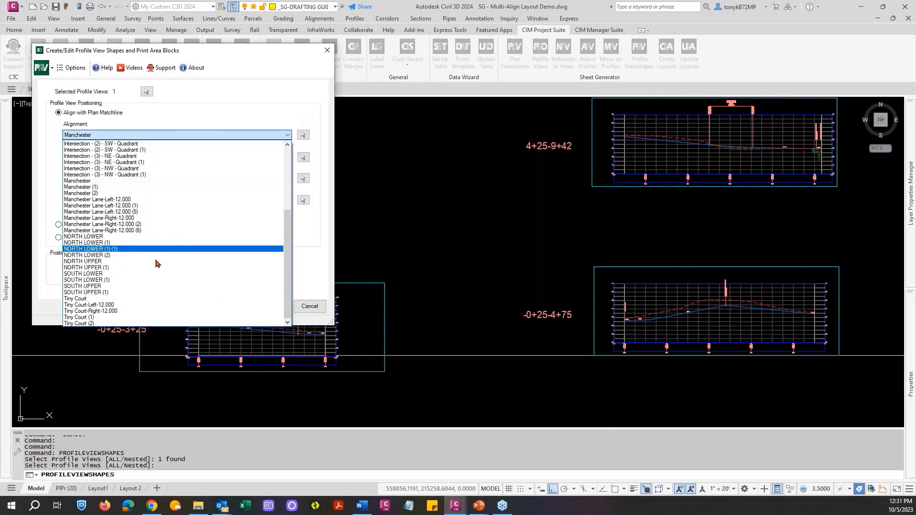
left_click(98, 299)
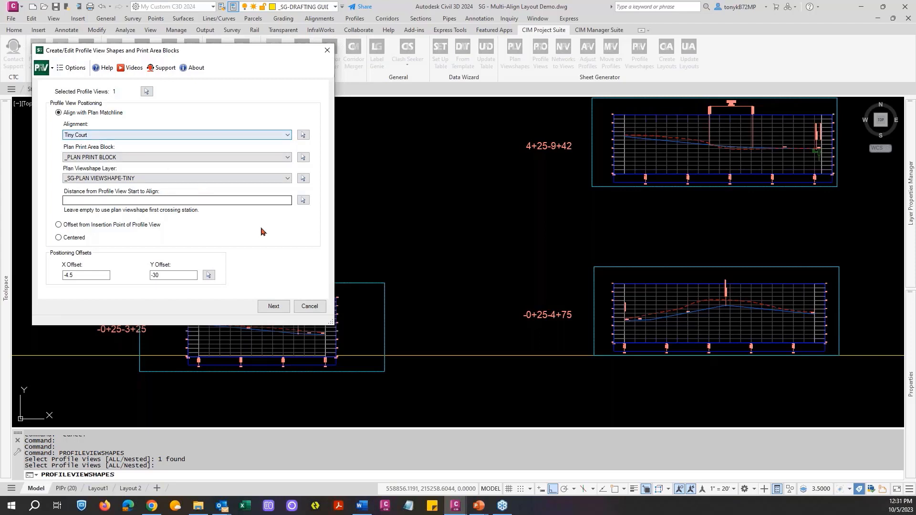
left_click(274, 307)
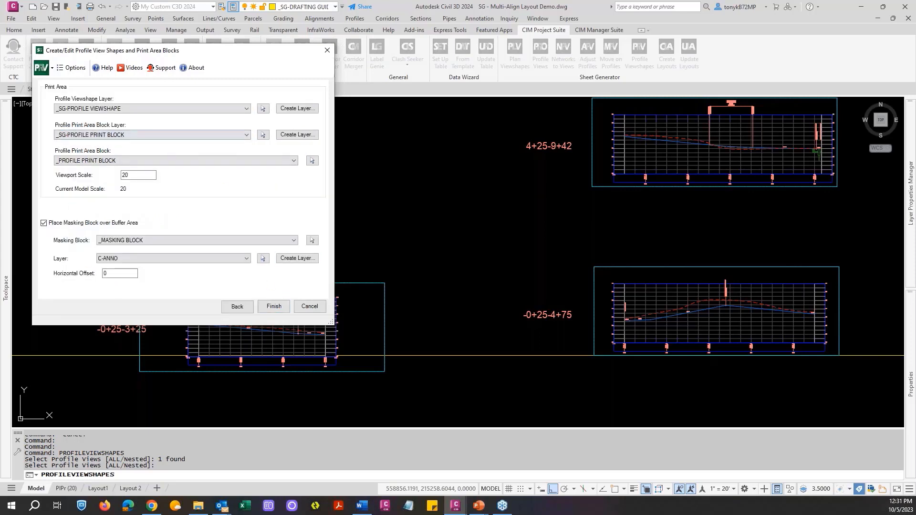
left_click(275, 308)
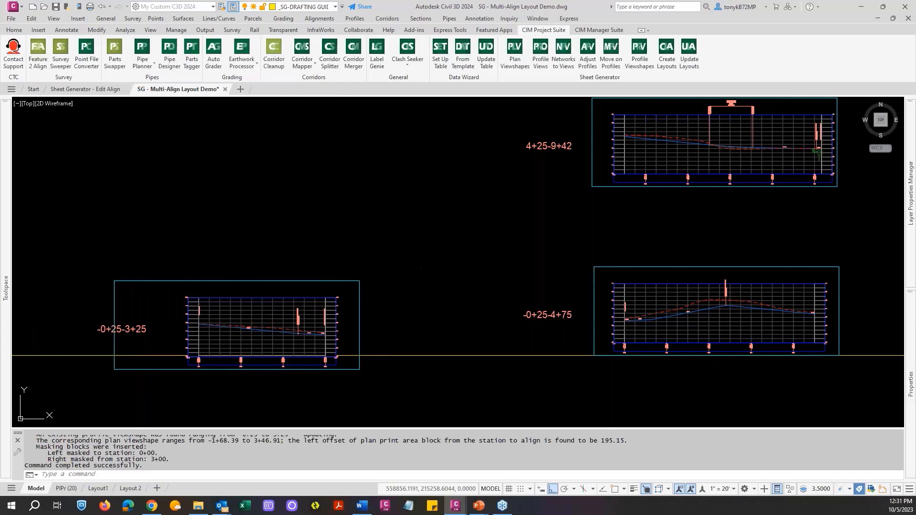
Step: Examine the repositioned Tiny Court profile viewshape and compare it with the Tiny Court plan viewshape and print block
scroll(513, 340, "down", 8)
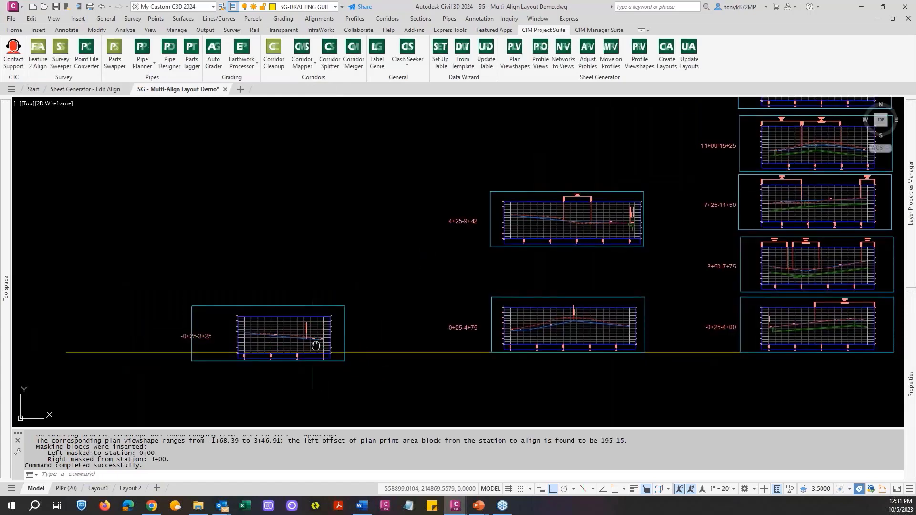
scroll(763, 270, "up", 6)
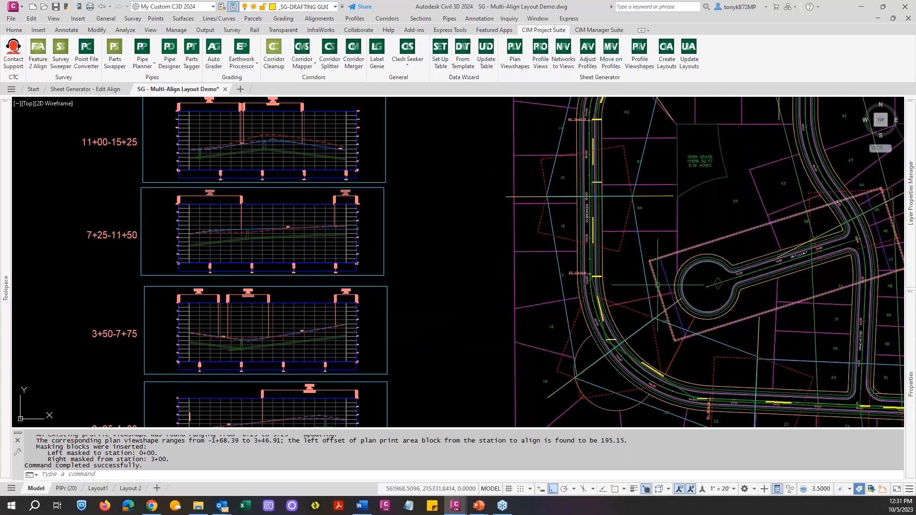
left_click_drag(658, 285, 669, 270)
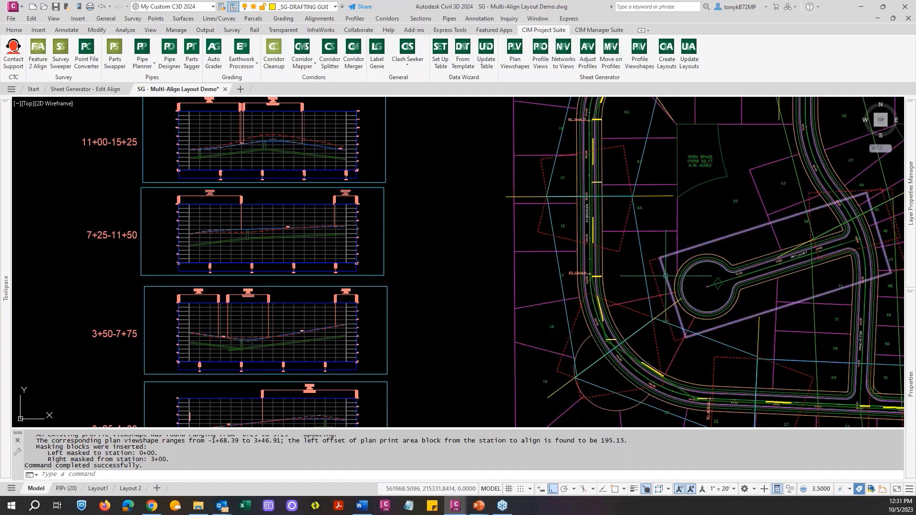
left_click(662, 278)
scroll(654, 282, "down", 6)
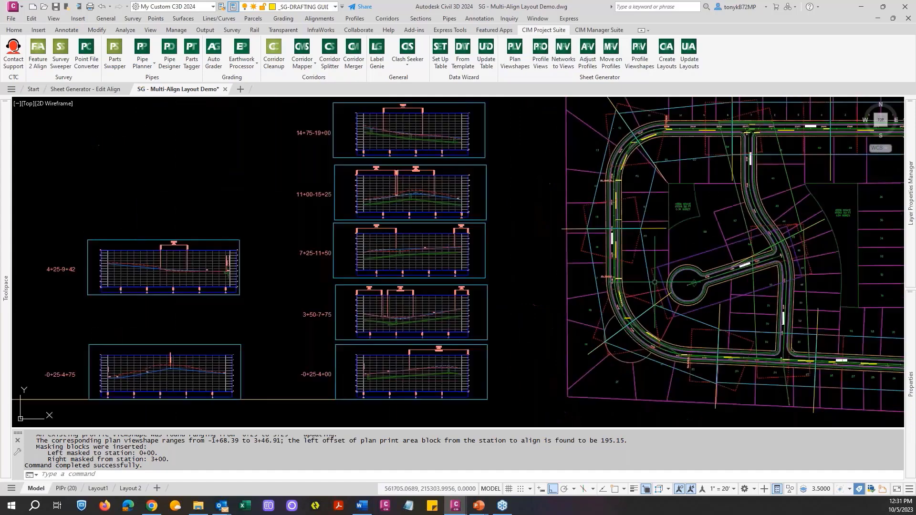
scroll(378, 332, "up", 3)
key("Escape")
key("Escape")
type("m,")
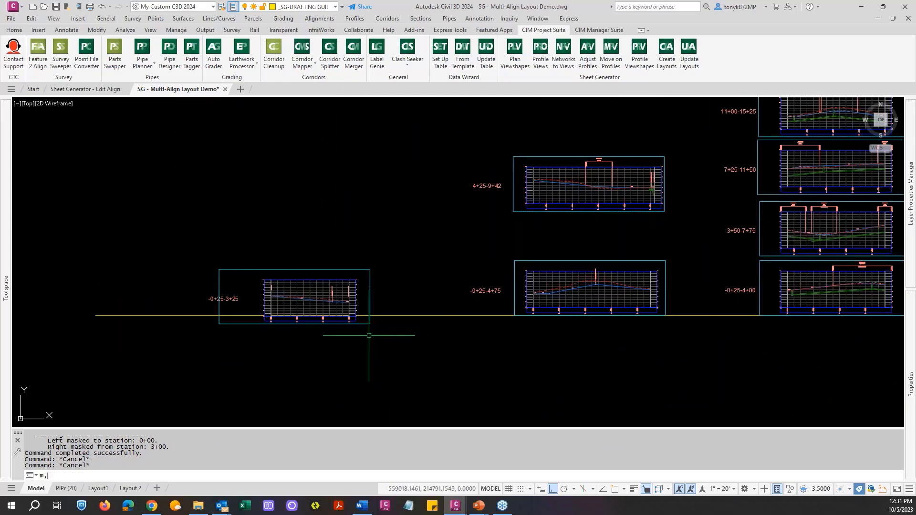
key("Return")
type("w")
key("Return")
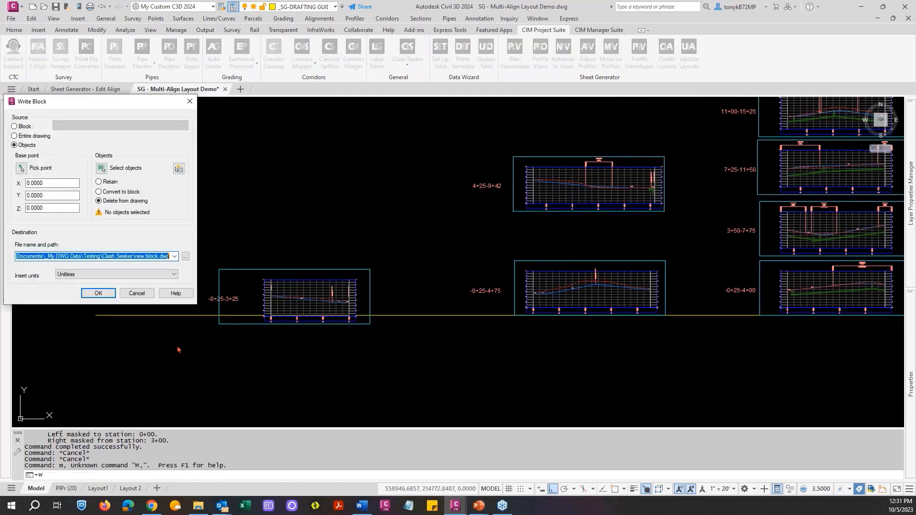
left_click(137, 294)
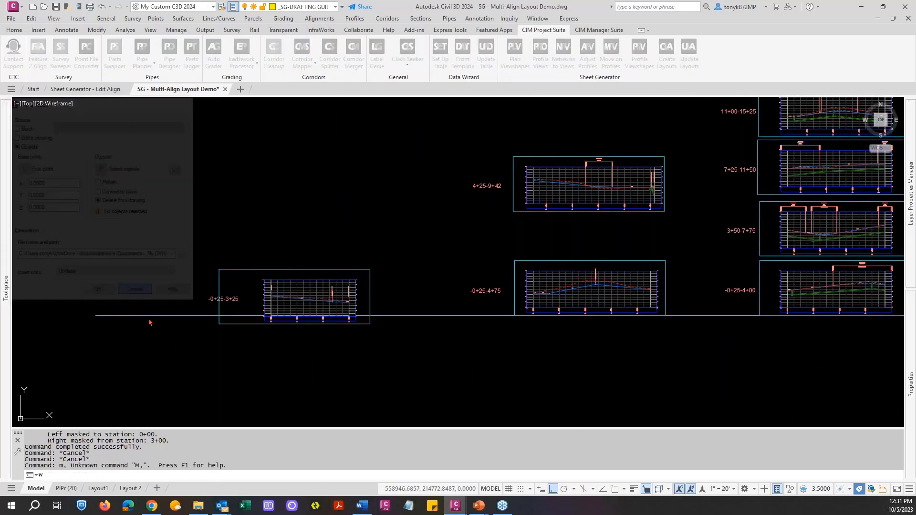
key("Escape")
key("Escape")
Step: Move the Tiny Court profile view with its viewshape and label from the viewshape's lower corner onto the guide line, nearer the Manchester views
type("m")
key("Return")
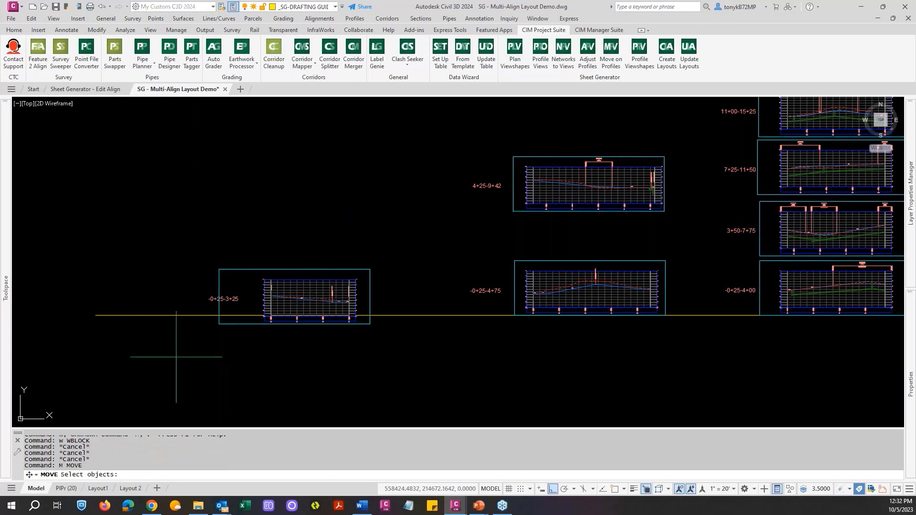
type("w")
key("Return")
left_click(178, 352)
left_click(396, 238)
key("Return")
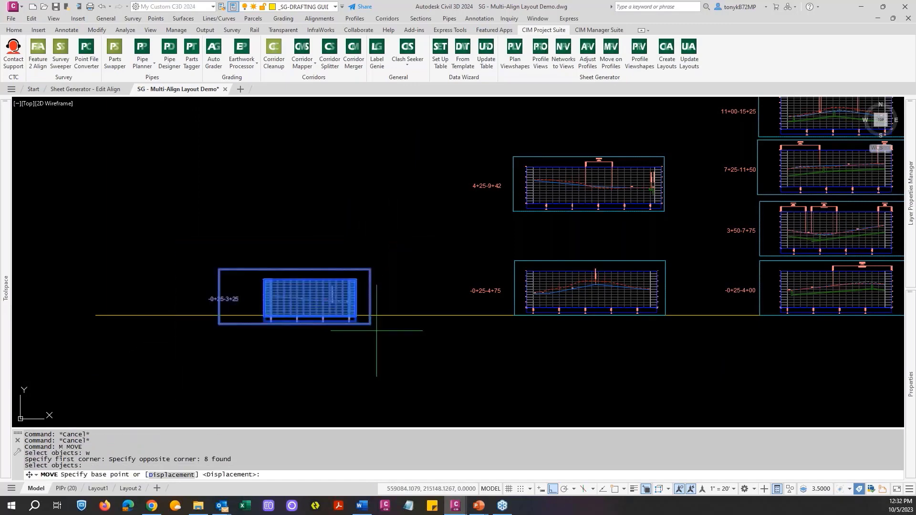
type("end")
key("Return")
left_click(363, 321)
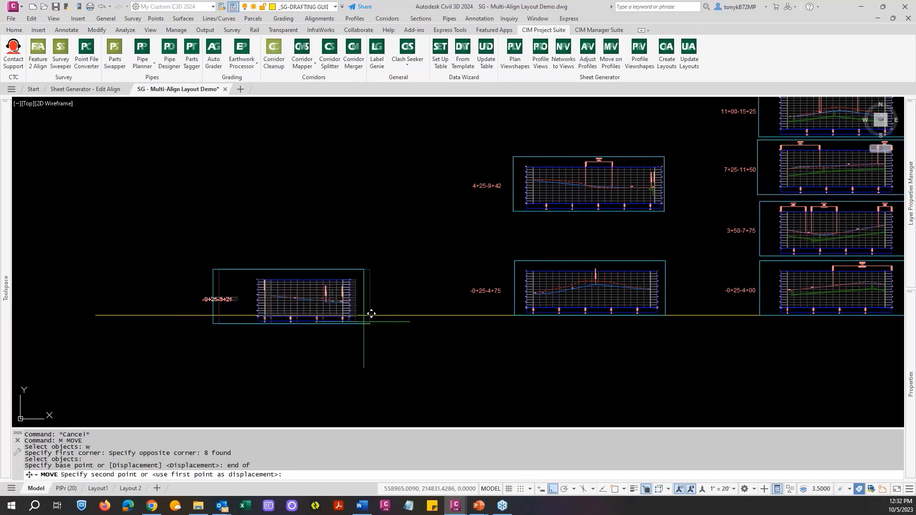
type("ne")
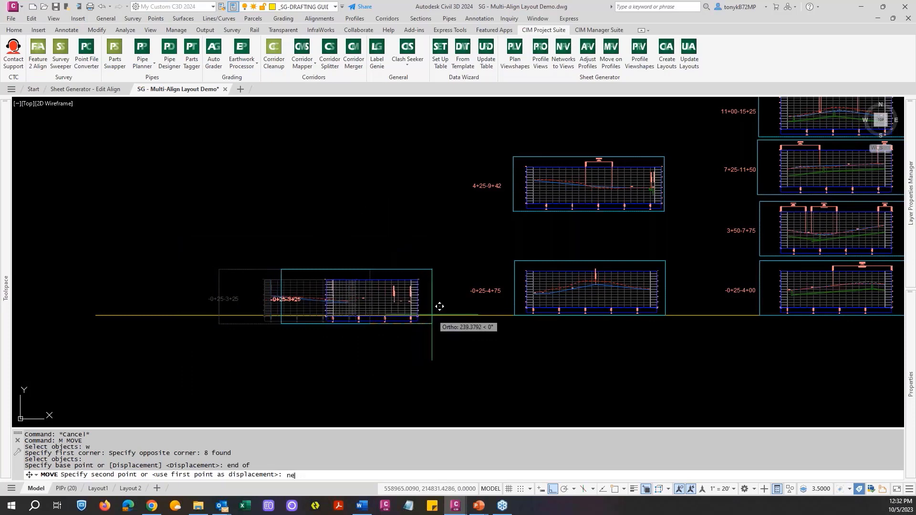
type("a")
key("Return")
left_click(435, 313)
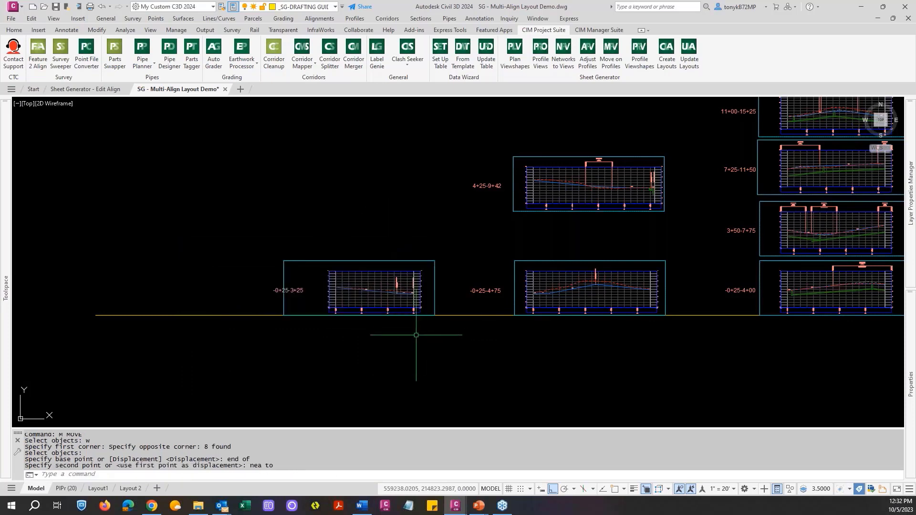
Step: Erase the horizontal guide line beneath the aligned profile views using a crossing selection
key("Escape")
type("e")
key("Return")
type("c")
key("Return")
left_click(184, 317)
left_click(179, 288)
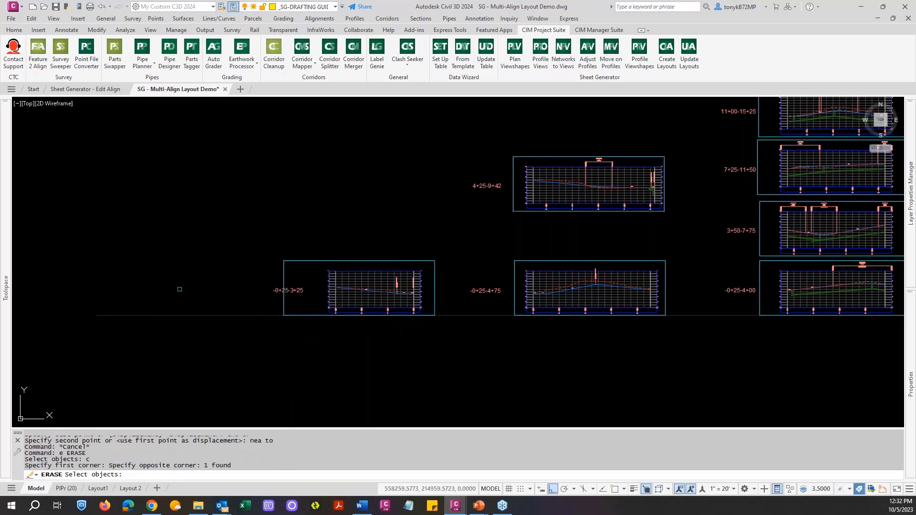
key("Escape")
scroll(218, 307, "down", 4)
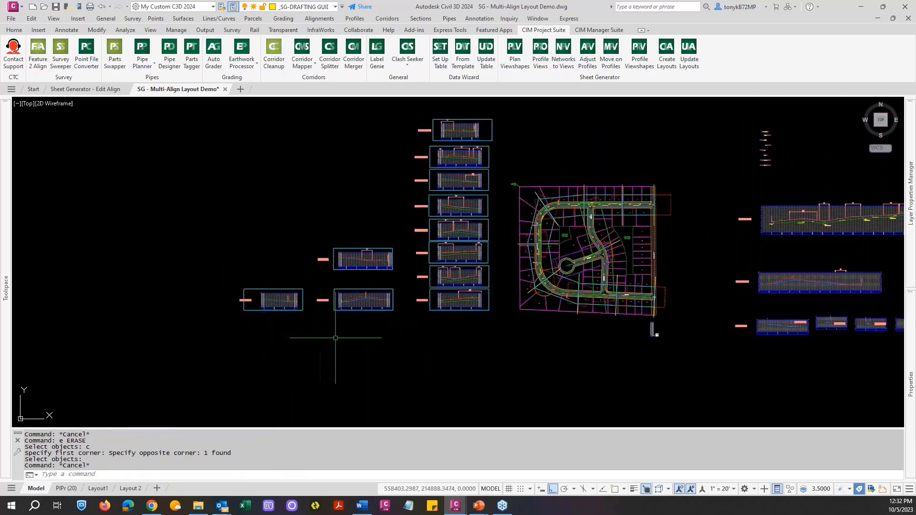